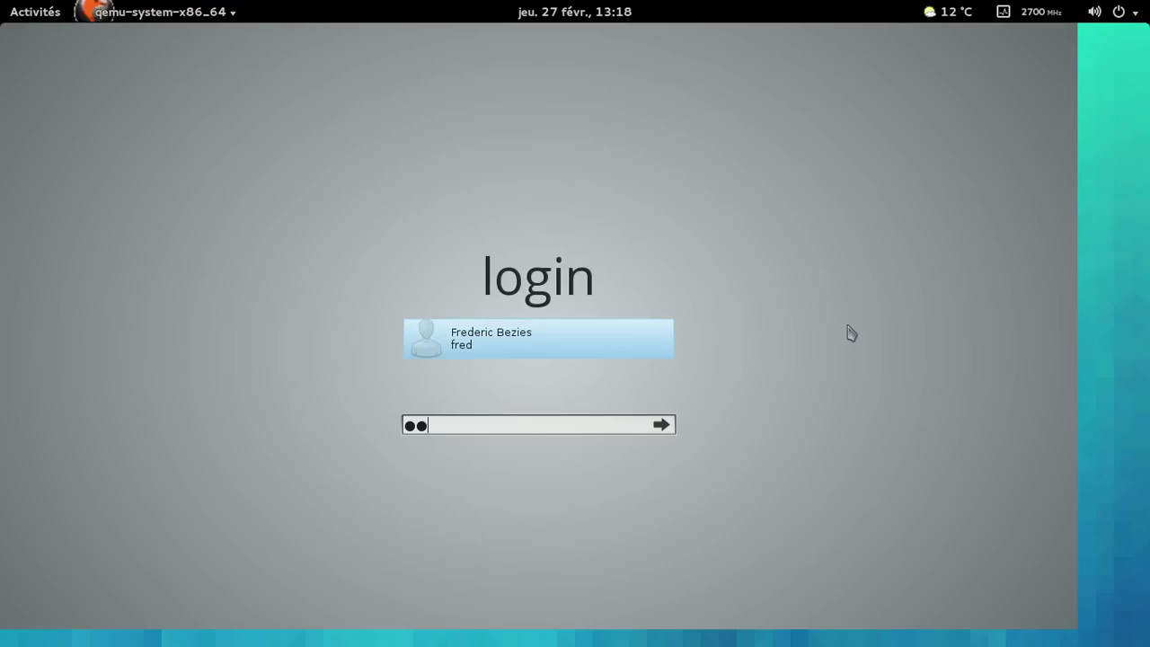
Enter the account password and log in to the desktop session
text(•••)
key(Return)
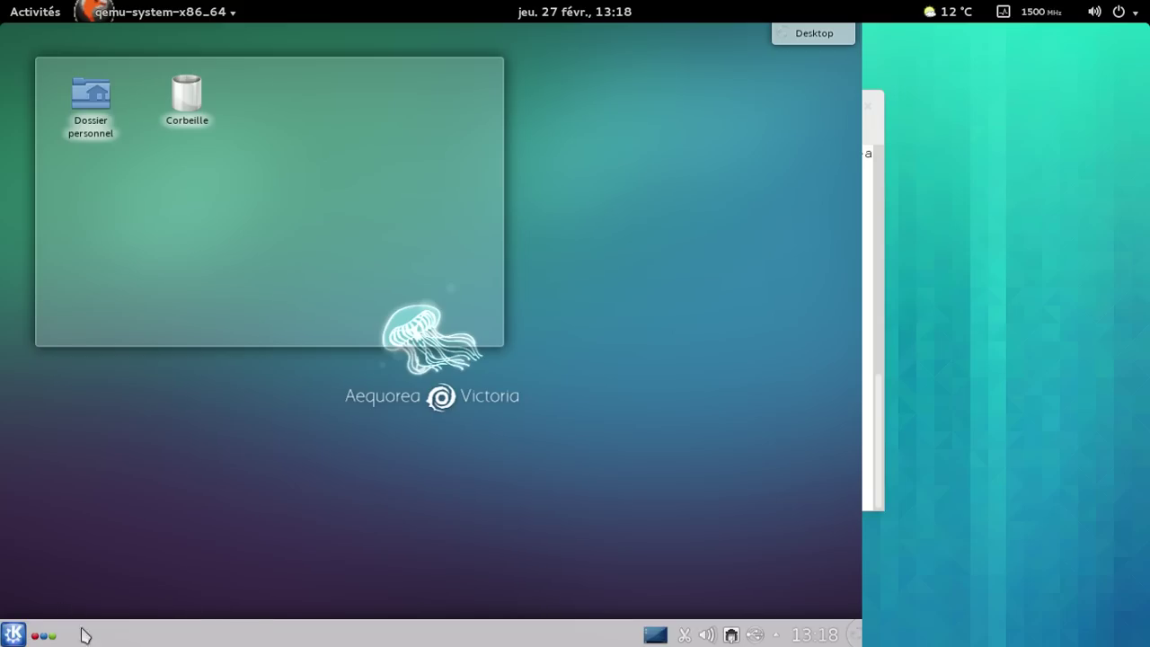
Launch the file manager from the favourite applications
click(14, 634)
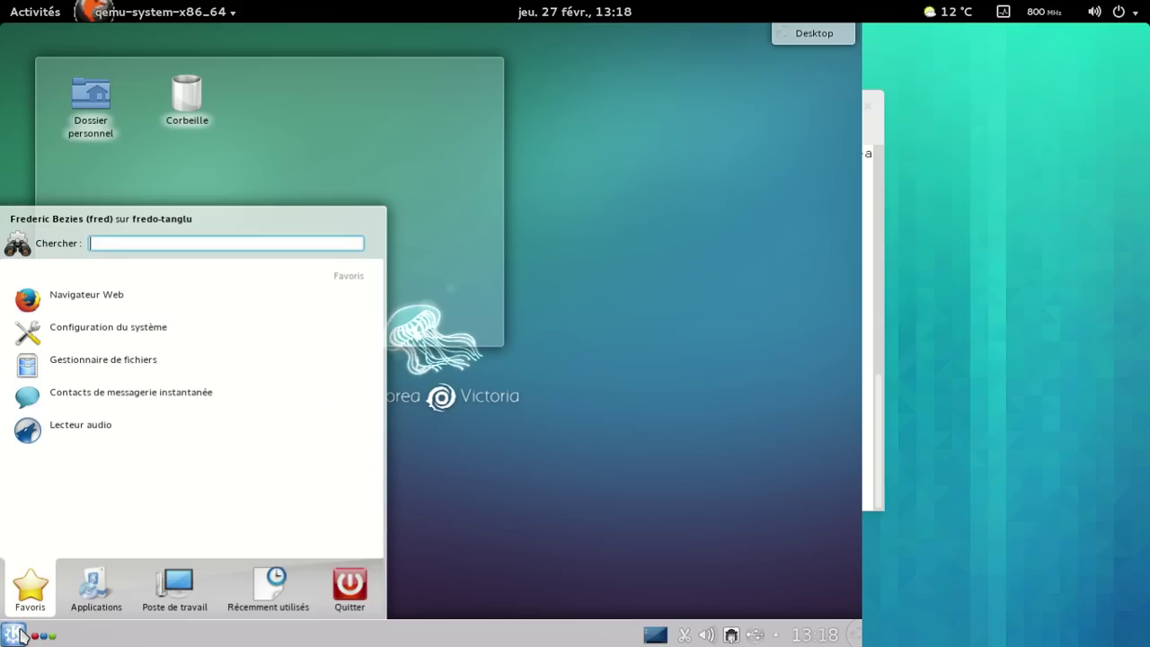
mouse_move(61, 618)
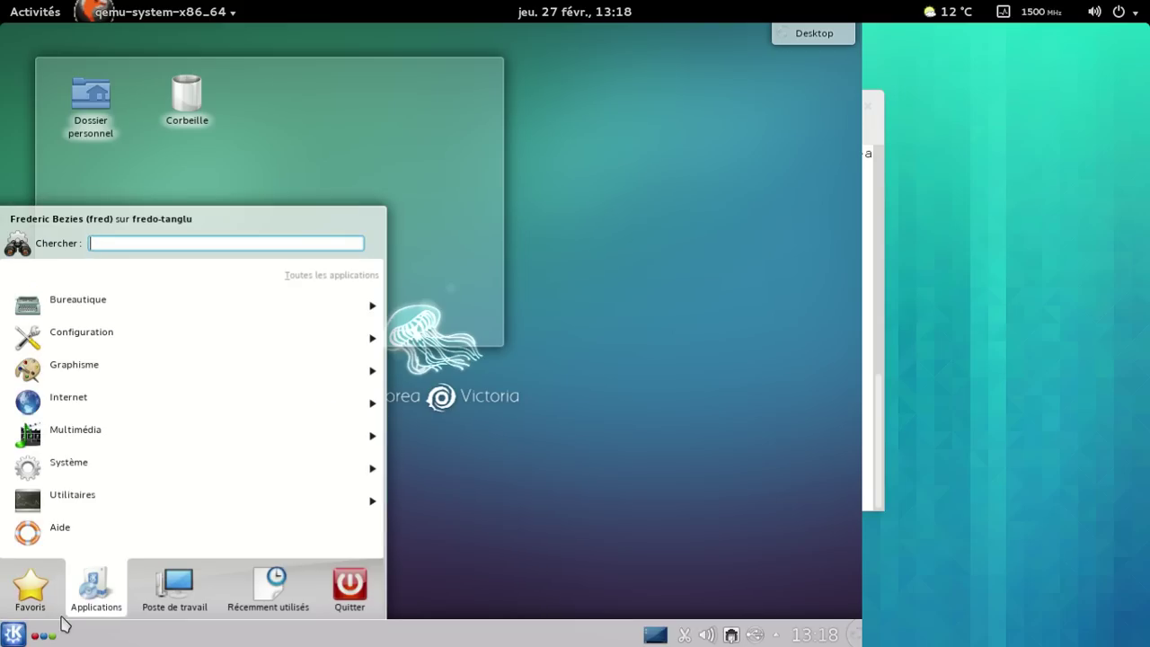
mouse_move(35, 602)
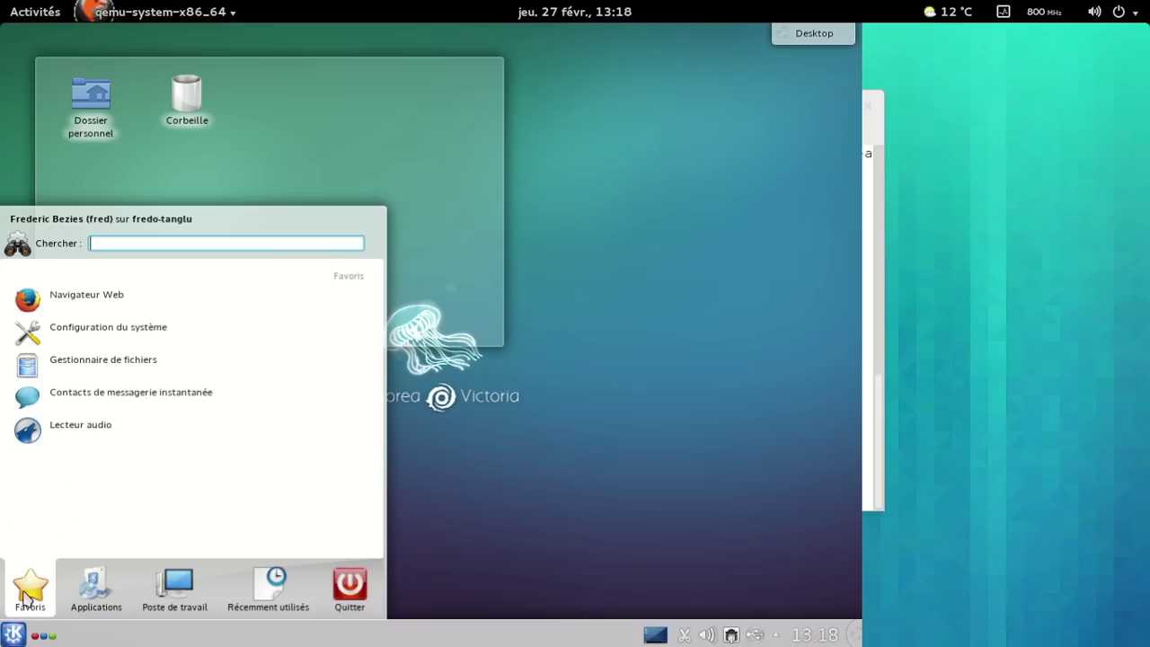
click(112, 363)
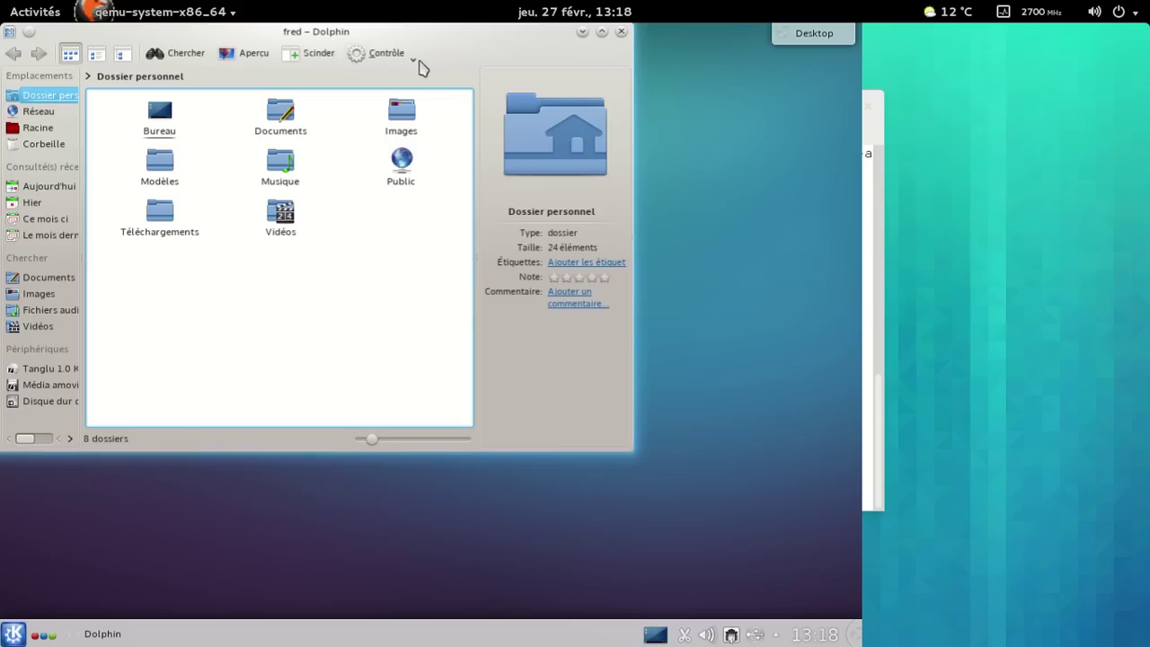
Check the KDE platform version in the About KDE information, and close the file manager
click(401, 59)
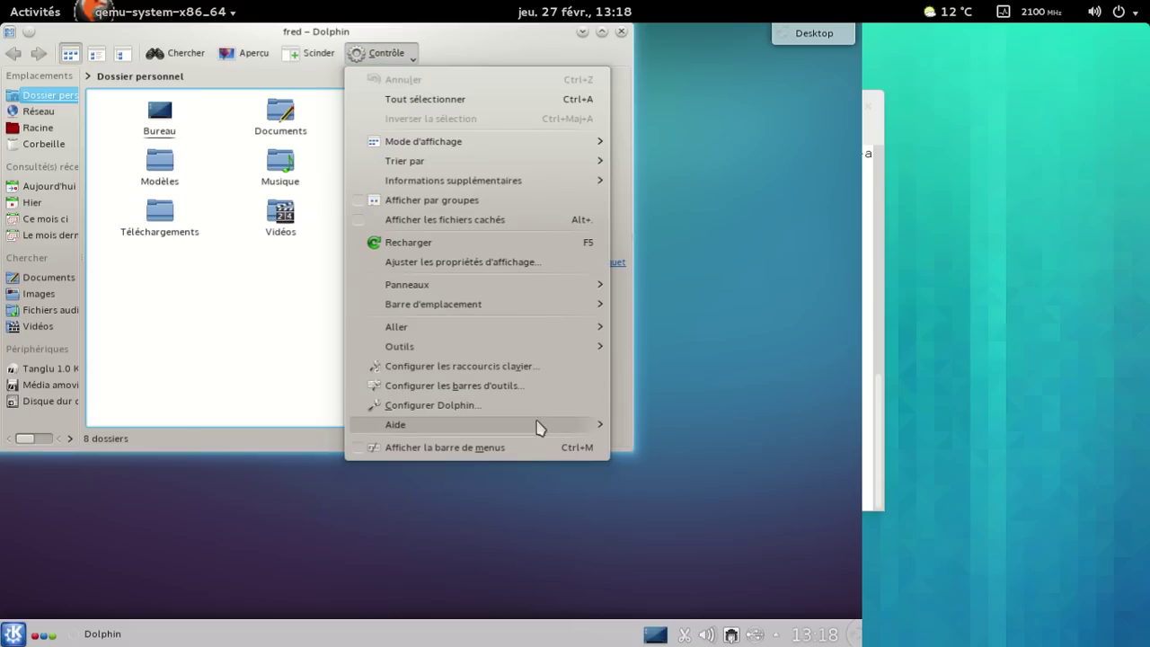
mouse_move(578, 433)
click(712, 537)
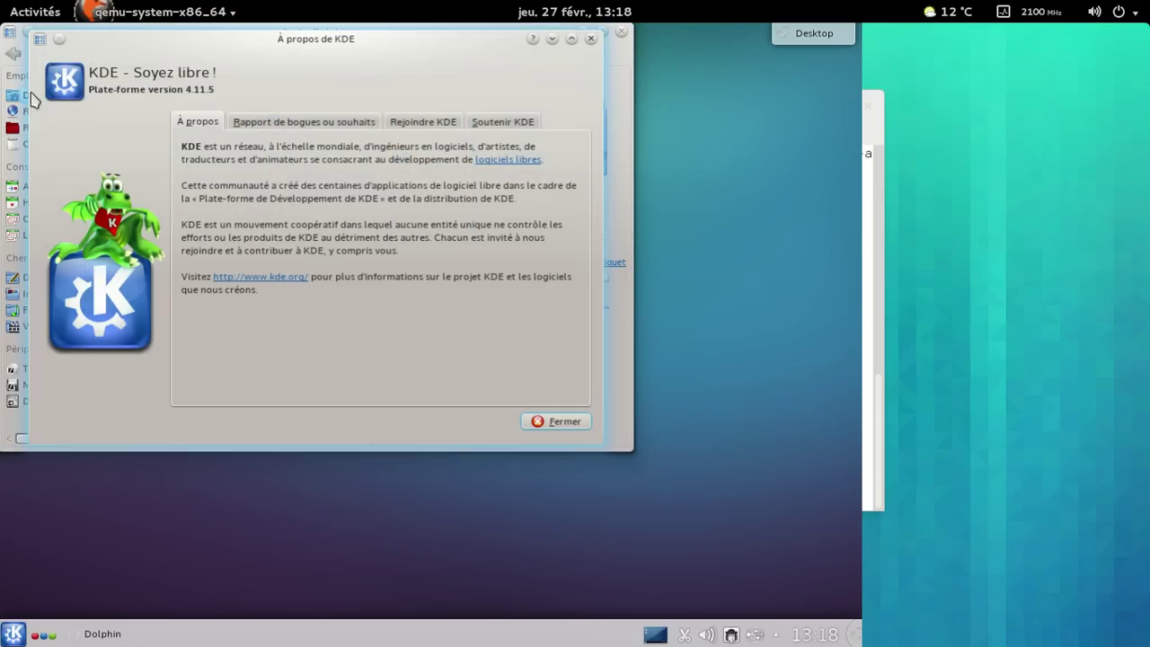
click(567, 425)
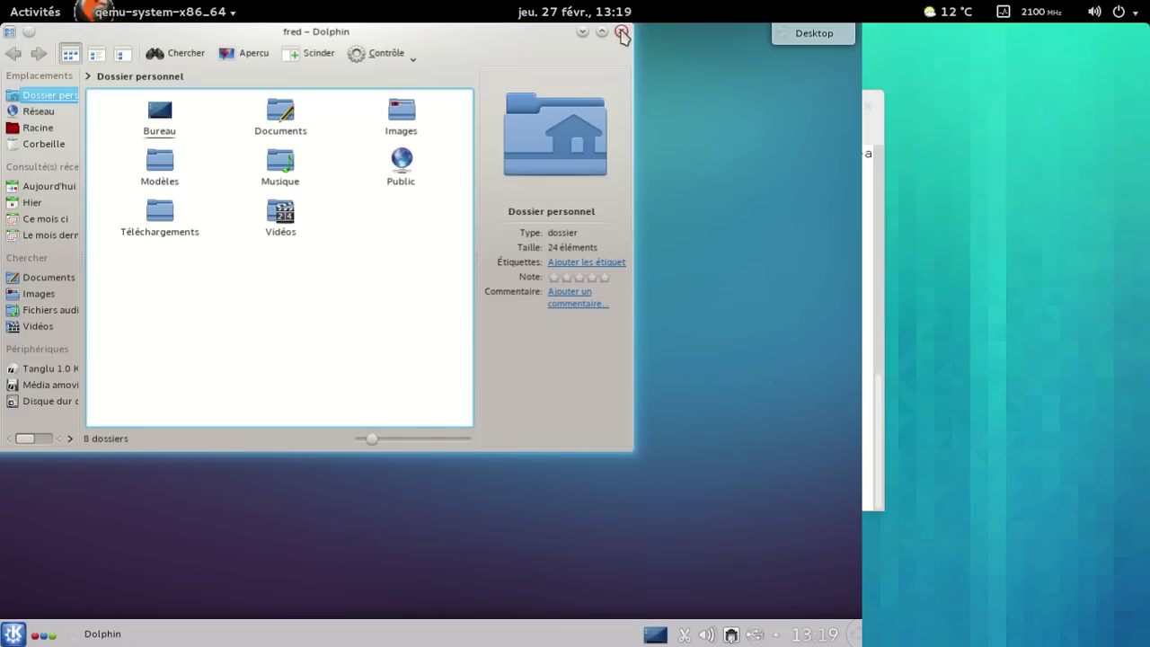
click(626, 32)
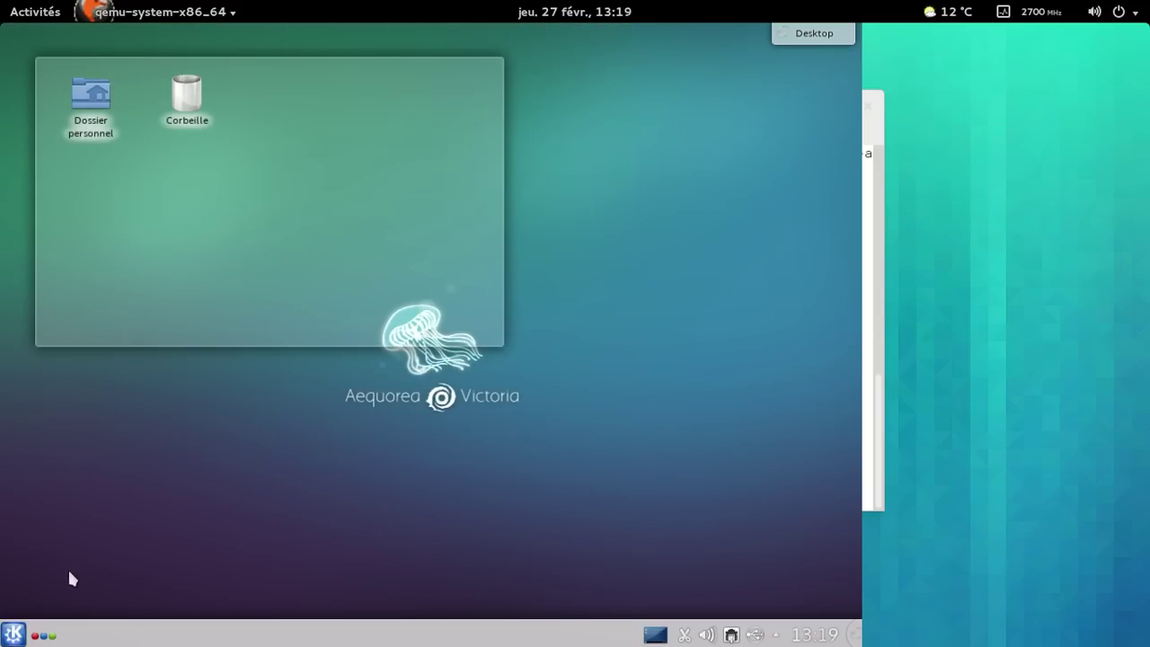
Launch the LibreOffice Writer word processor from the Bureautique applications
click(14, 635)
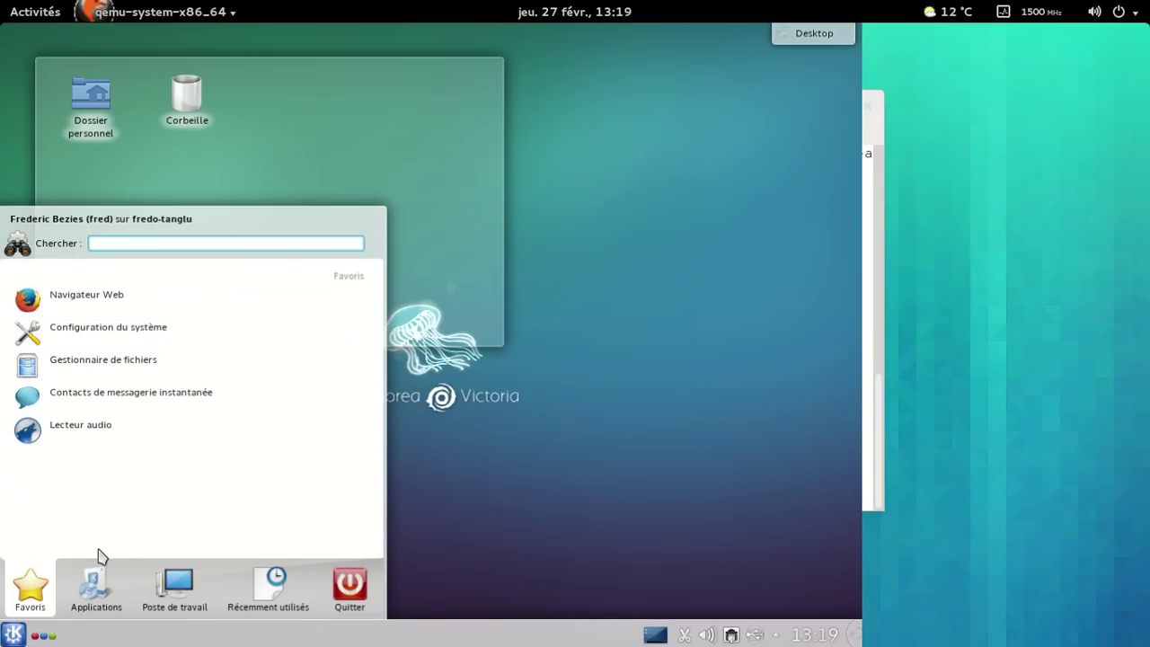
click(96, 581)
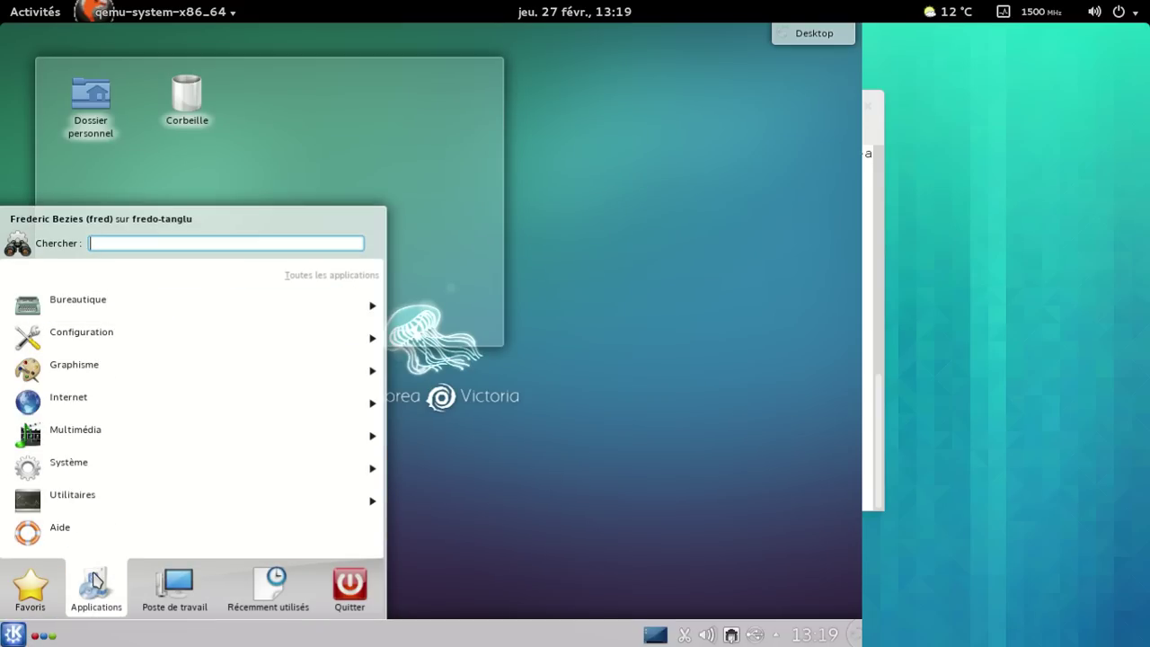
click(90, 307)
scroll(185, 413, down, 2)
scroll(185, 427, up, 1)
scroll(185, 437, down, 2)
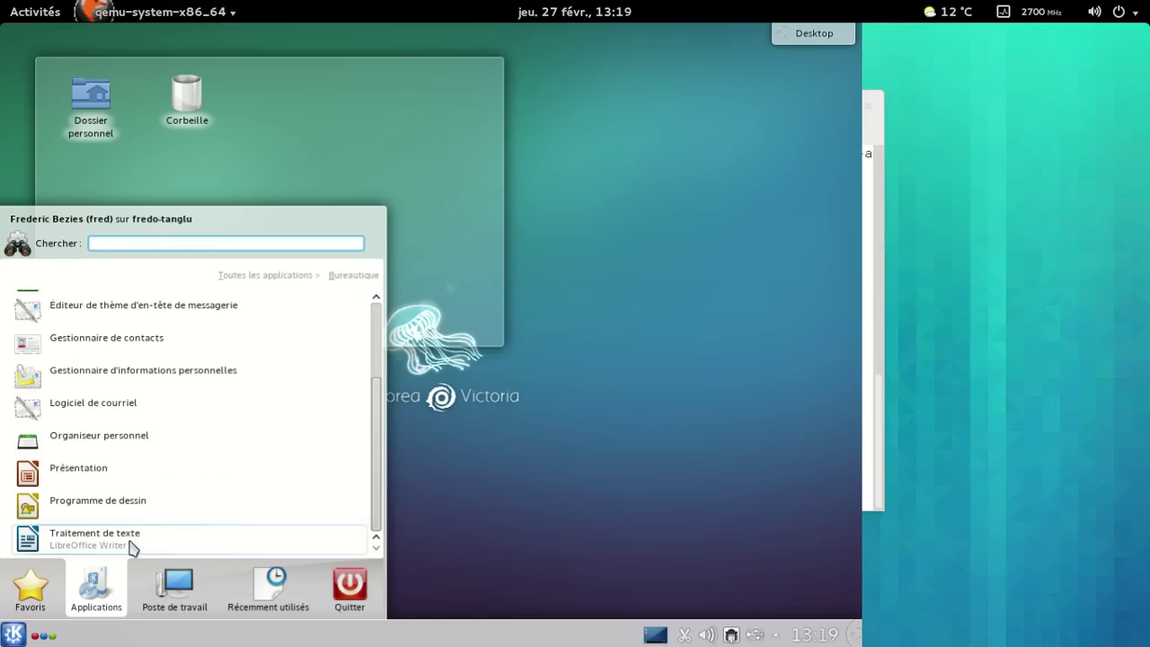
click(131, 539)
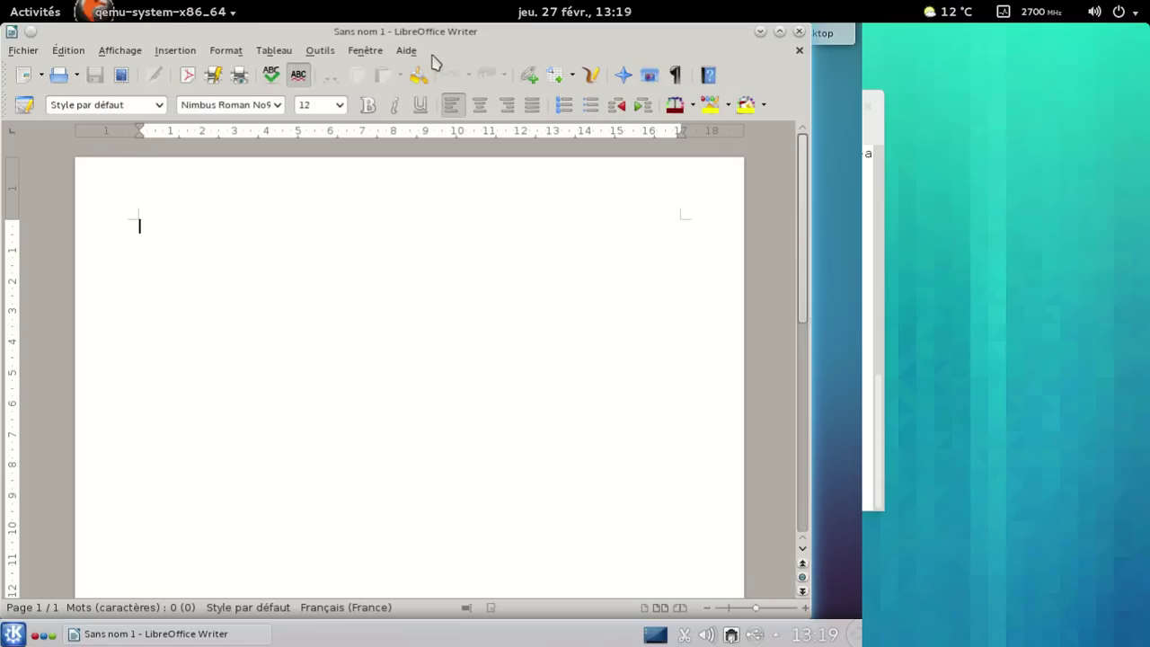
Check the LibreOffice version in its About information, and close Writer
click(407, 51)
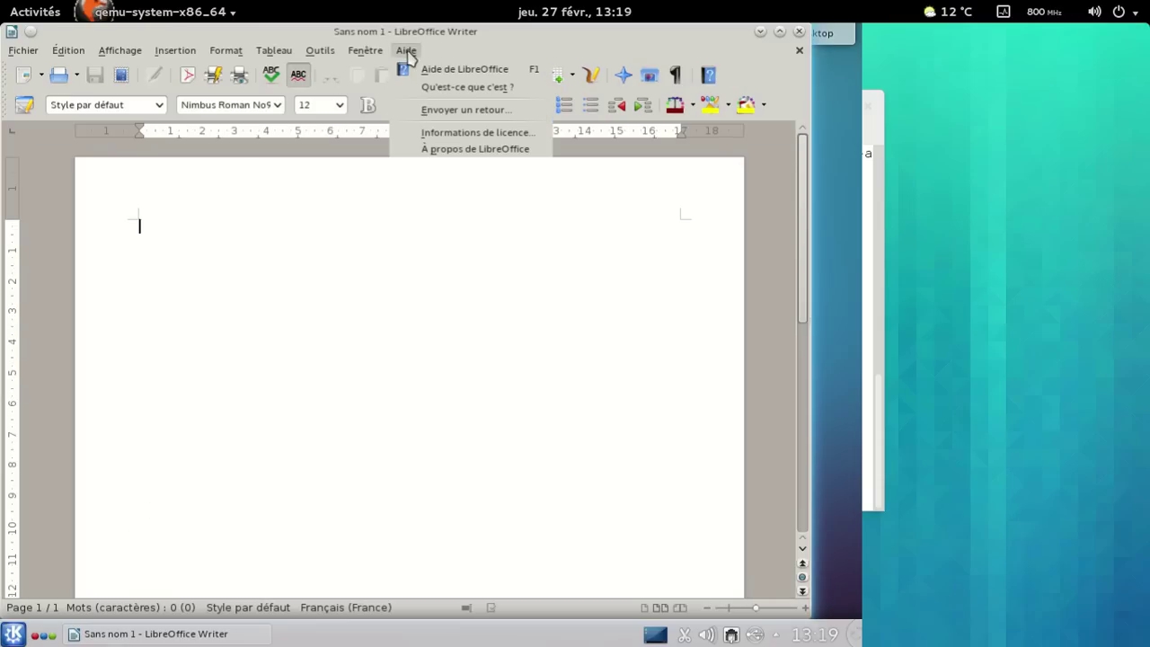
click(441, 155)
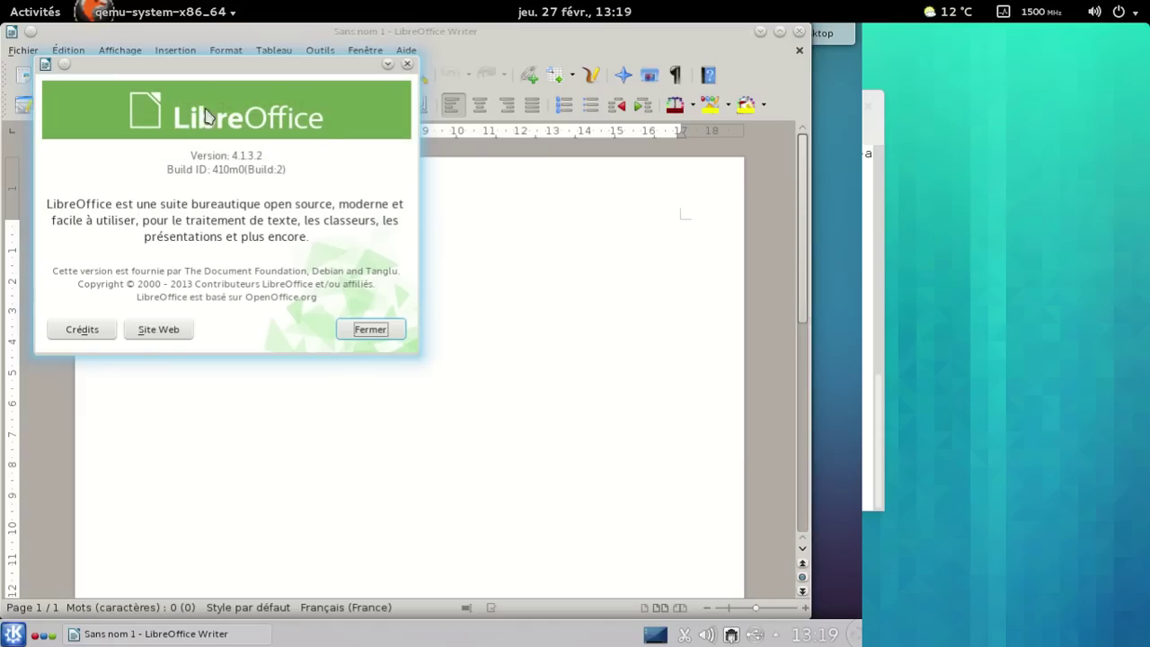
click(380, 331)
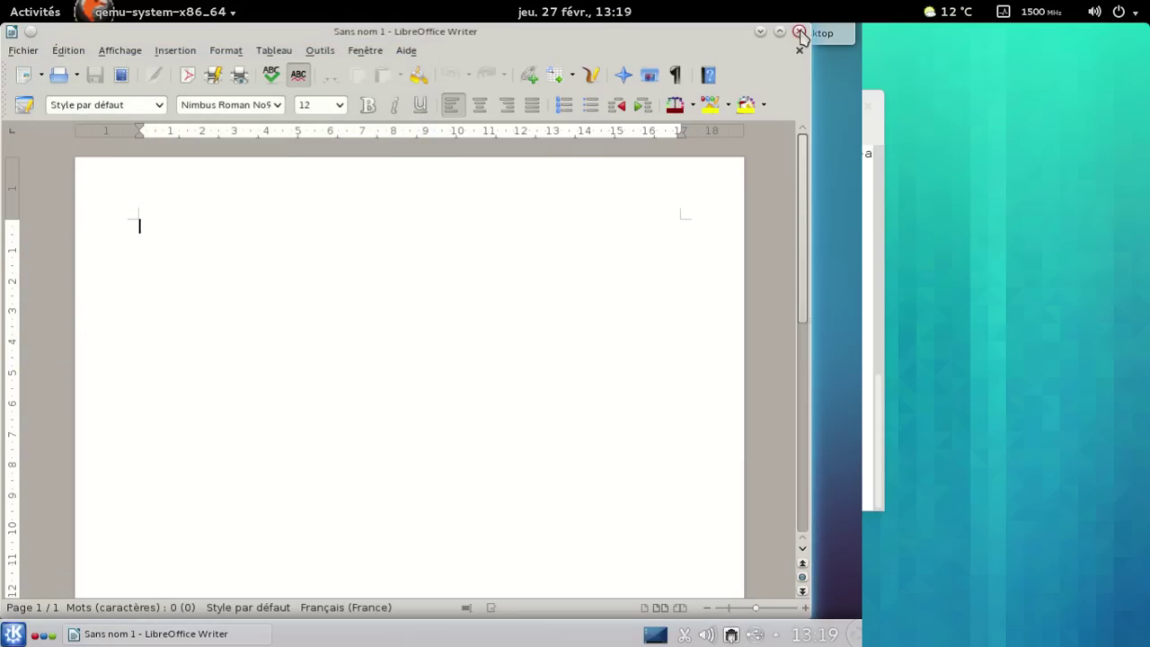
click(800, 32)
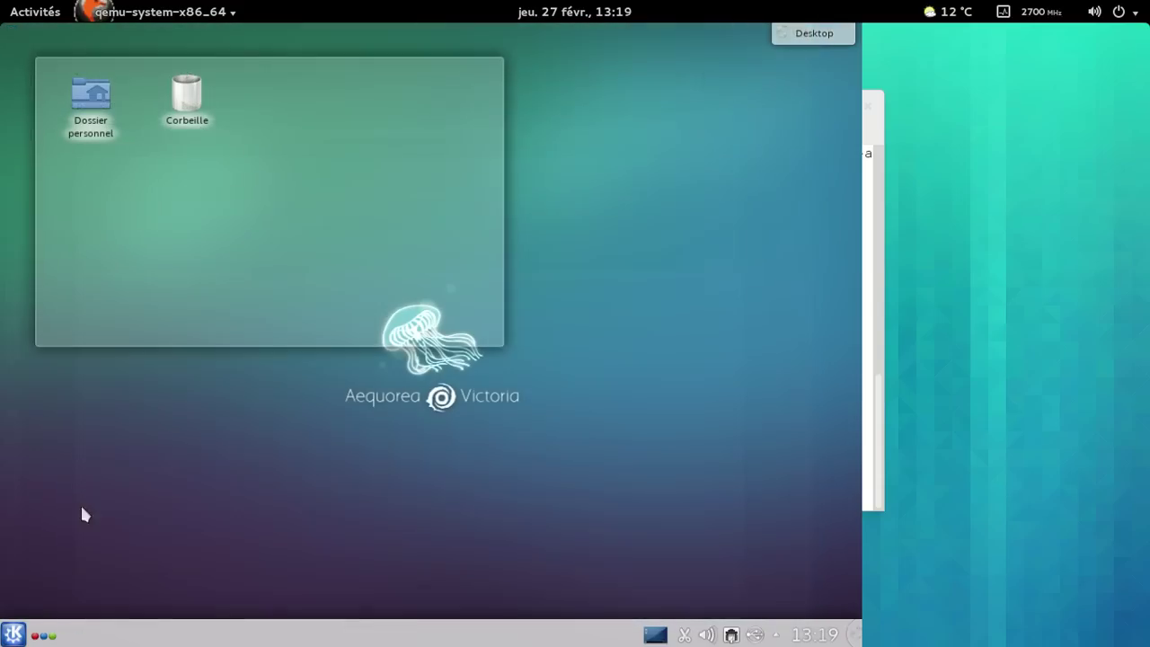
Examine the applications installed in the Configuration, Graphisme and Internet categories
click(15, 634)
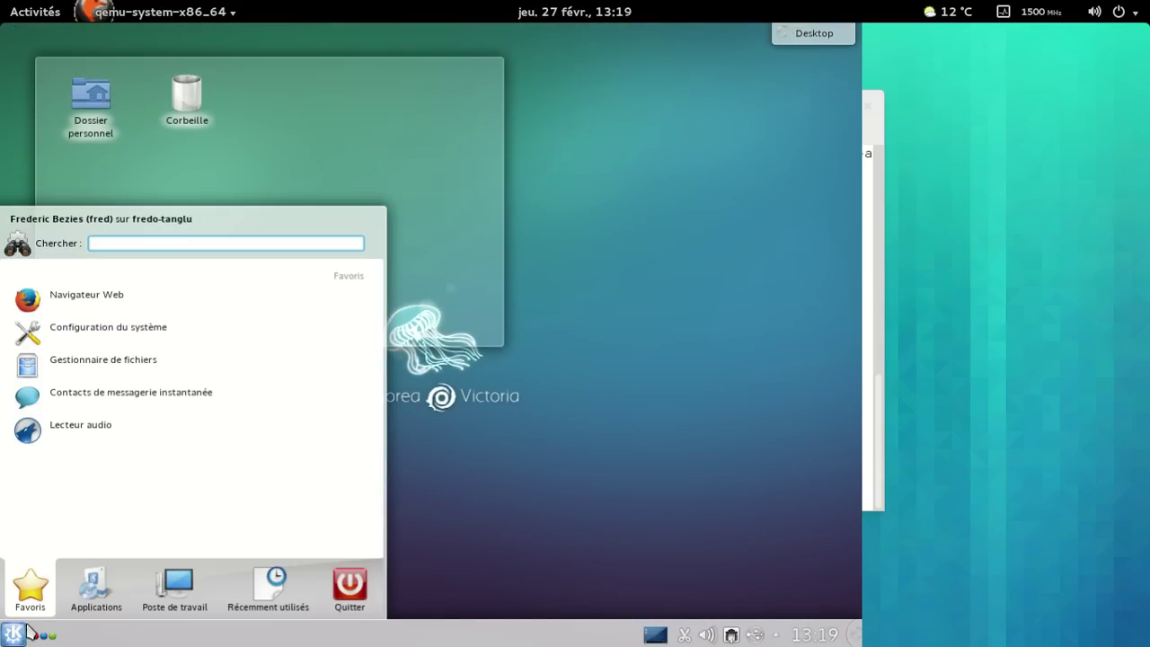
click(96, 589)
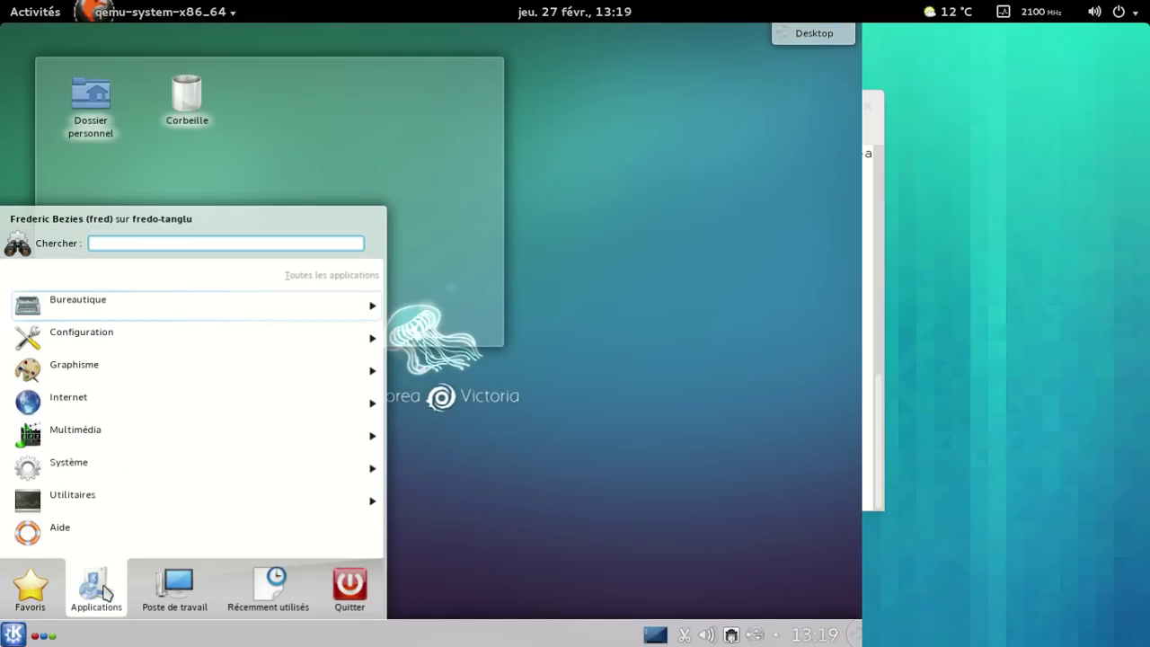
click(105, 336)
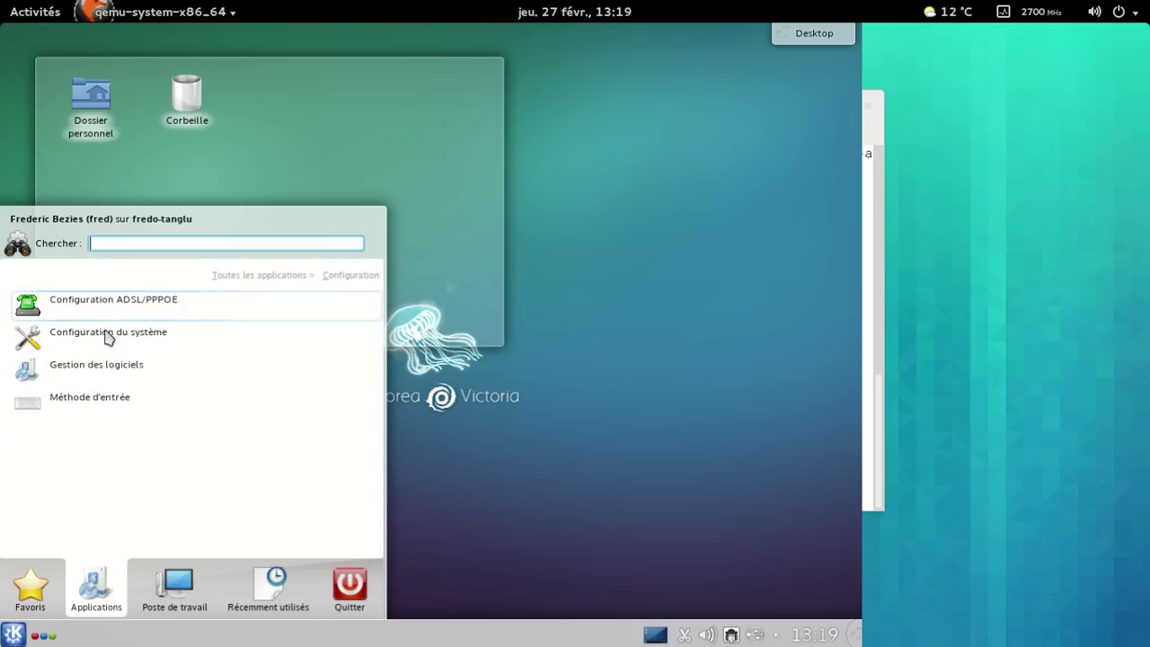
click(288, 277)
click(134, 367)
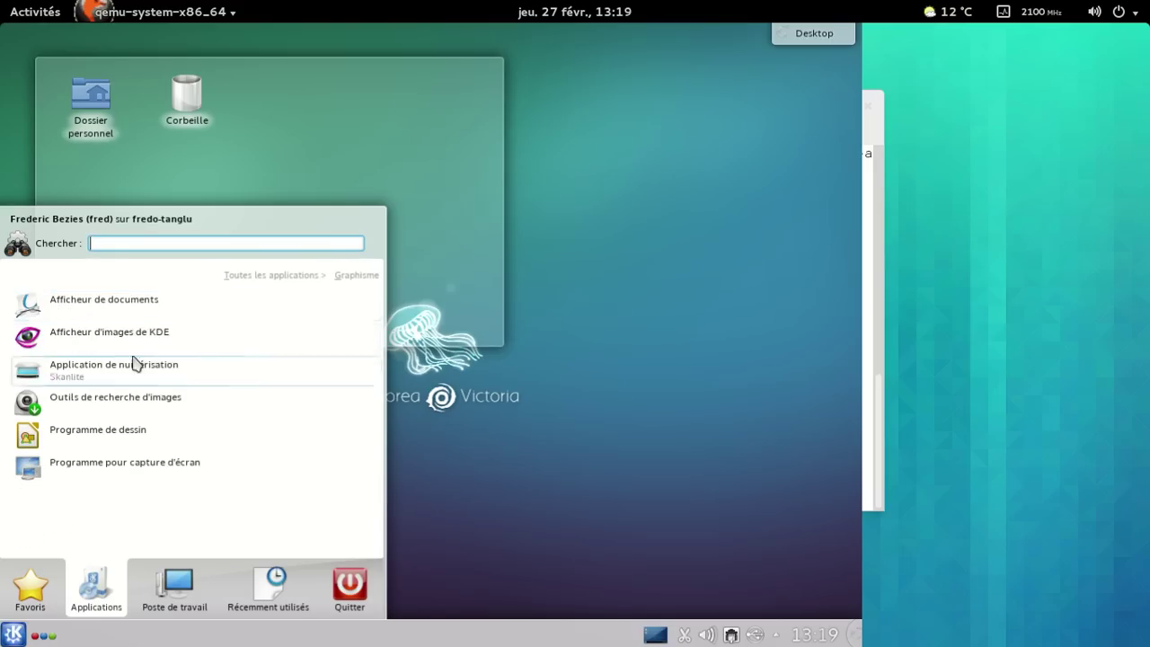
click(271, 280)
click(129, 405)
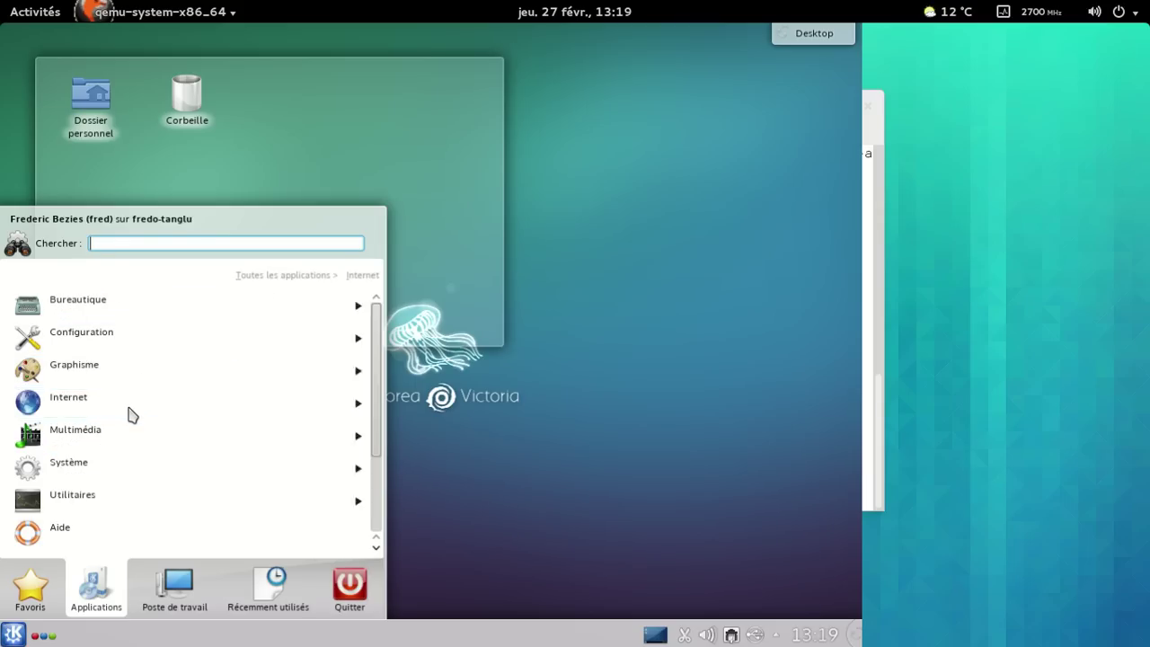
scroll(174, 314, down, 3)
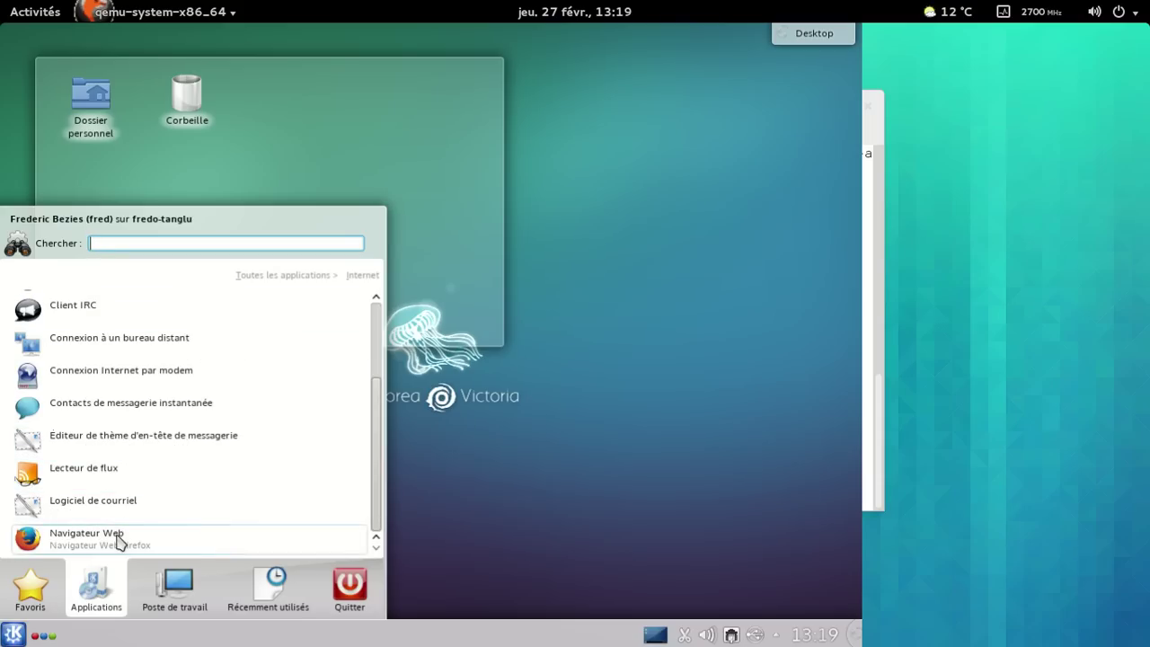
scroll(239, 342, up, 1)
Launch the Amarok audio player from the Multimédia applications
click(284, 275)
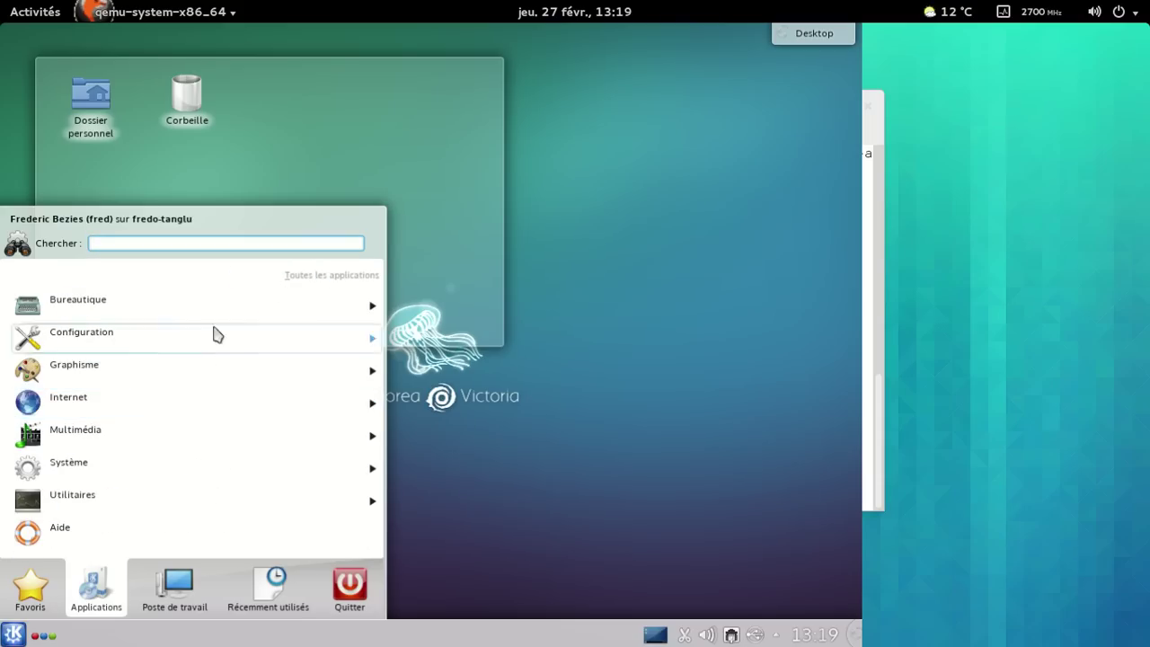
click(131, 437)
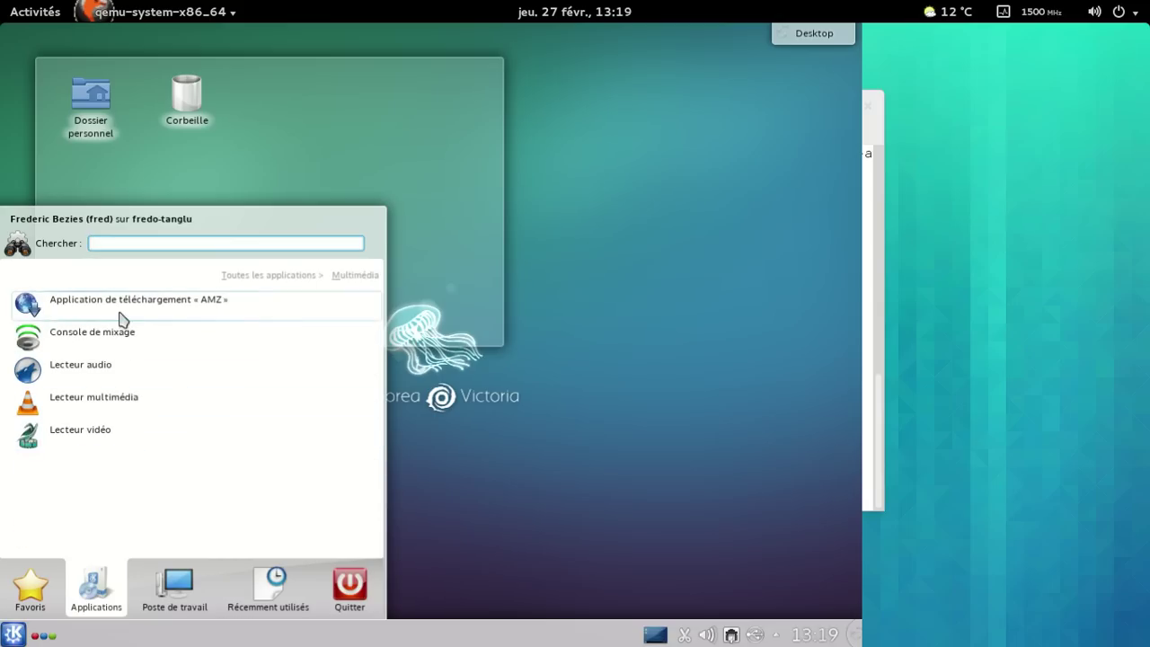
click(119, 366)
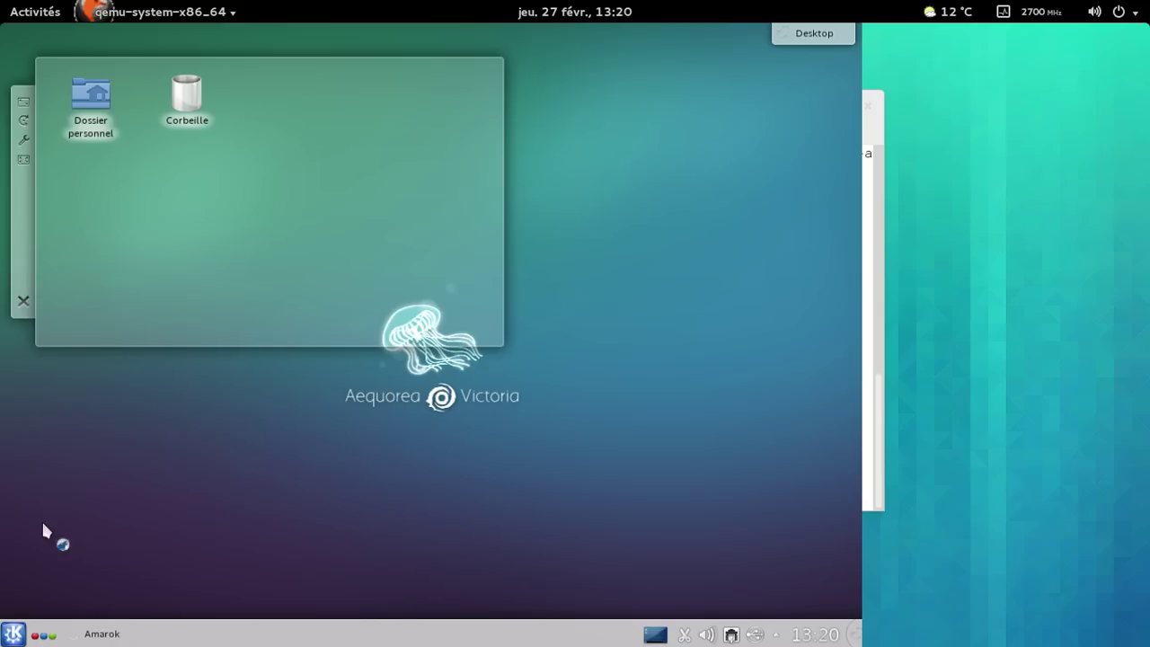
Launch the VLC media player and accept its network policy with automatic media information retrieval enabled
click(16, 634)
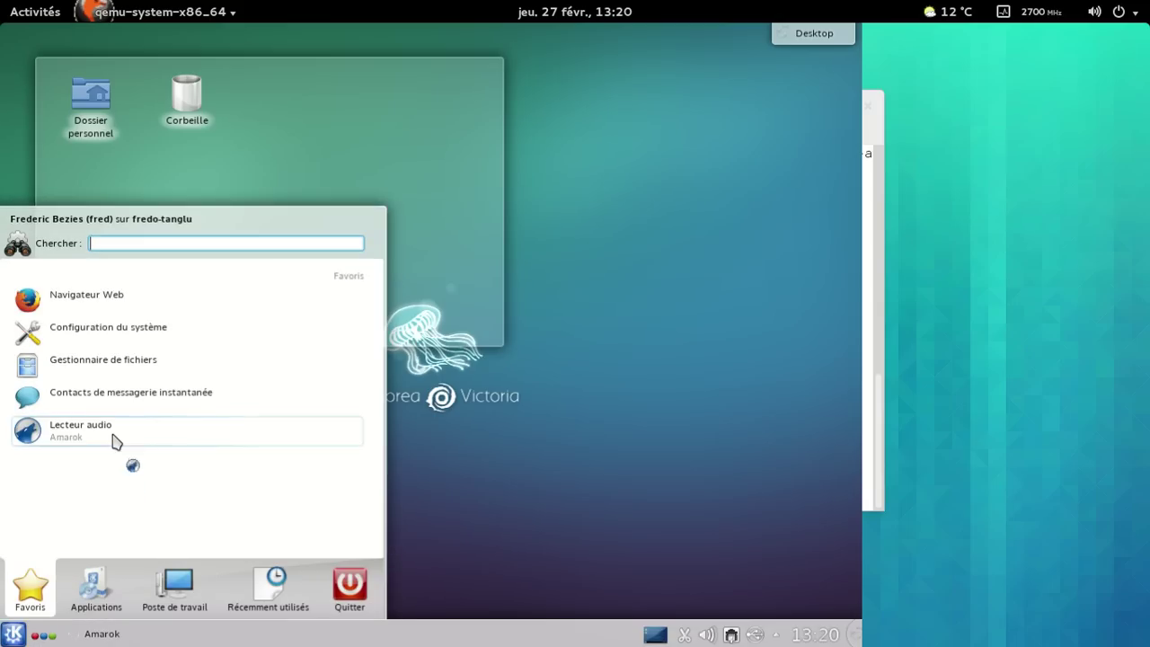
mouse_move(113, 579)
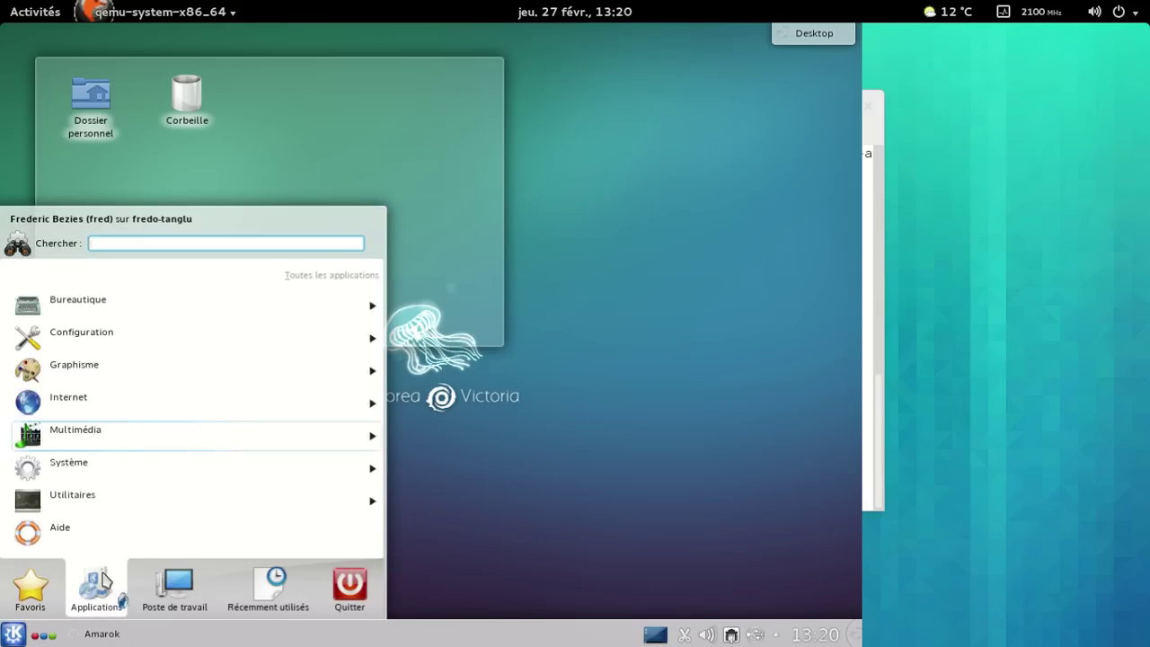
click(108, 439)
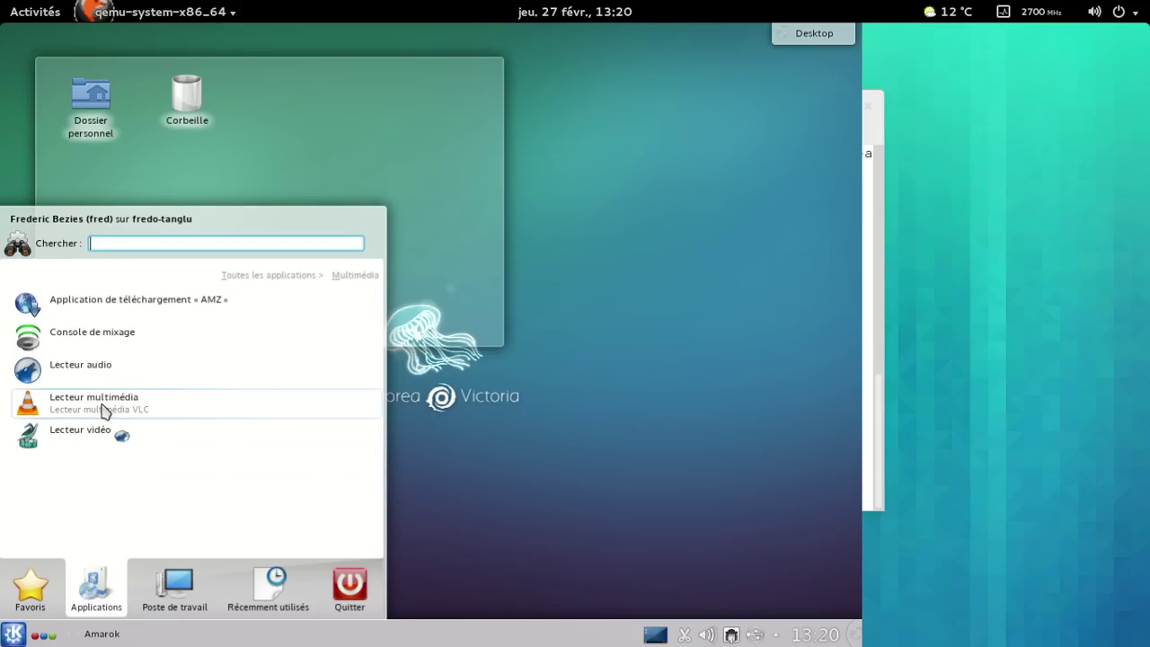
click(103, 409)
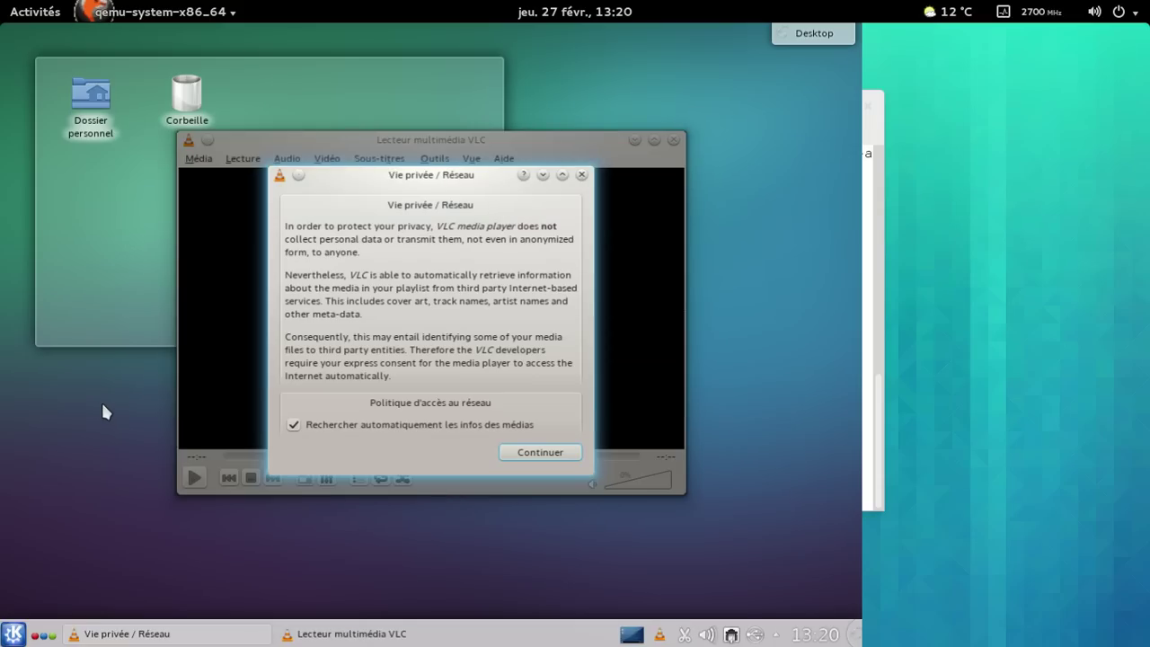
click(540, 455)
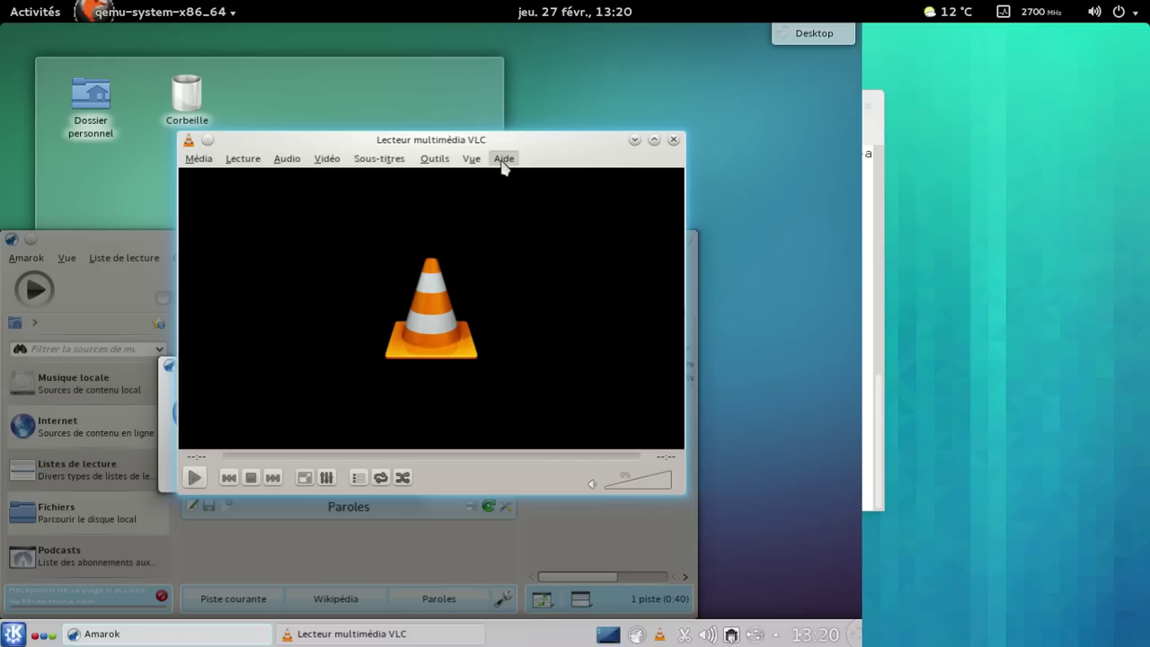
Check the VLC version in its About information, and close that window
click(503, 162)
click(526, 205)
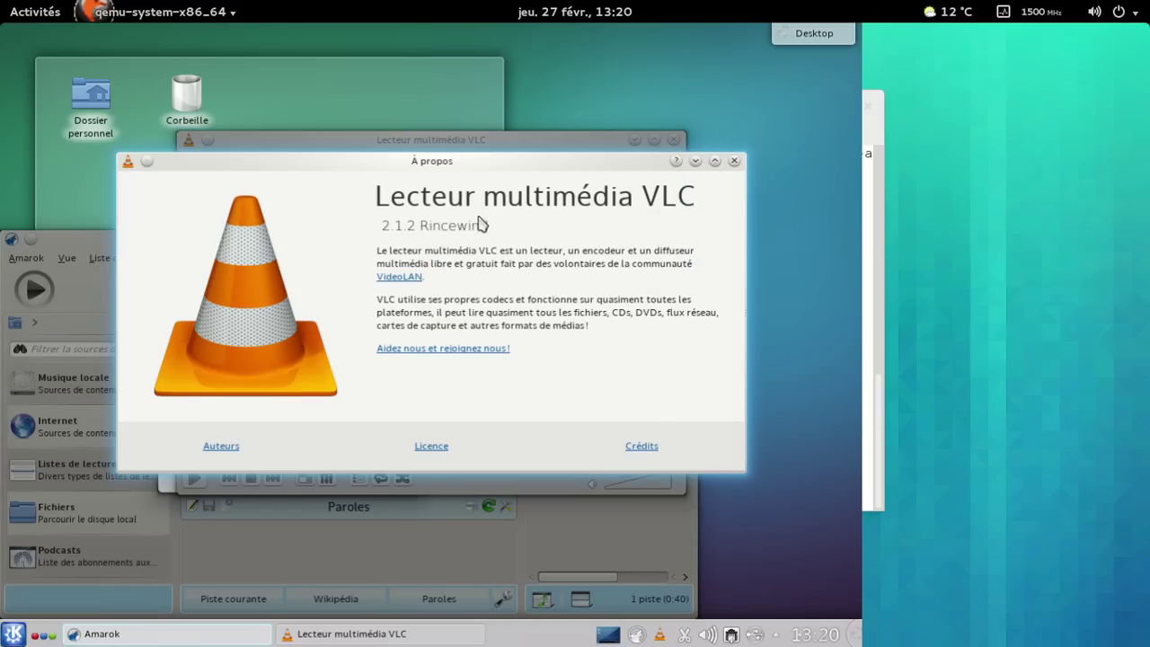
click(734, 161)
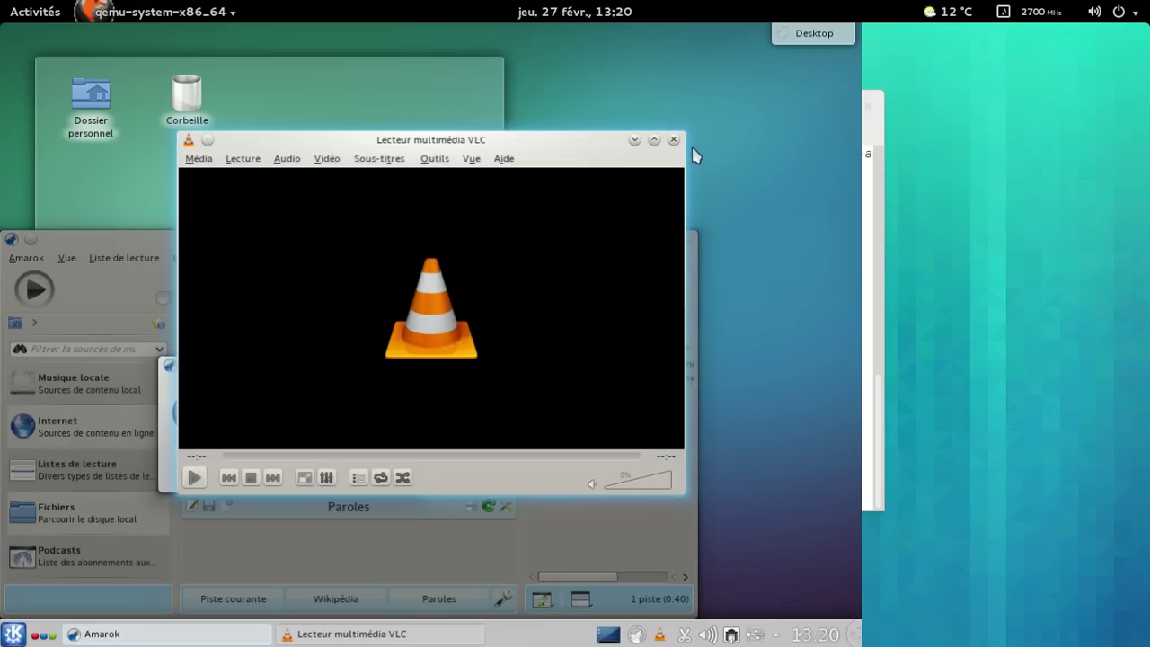
Close VLC and accept the system's Musique folder as Amarok's collection folder
click(674, 142)
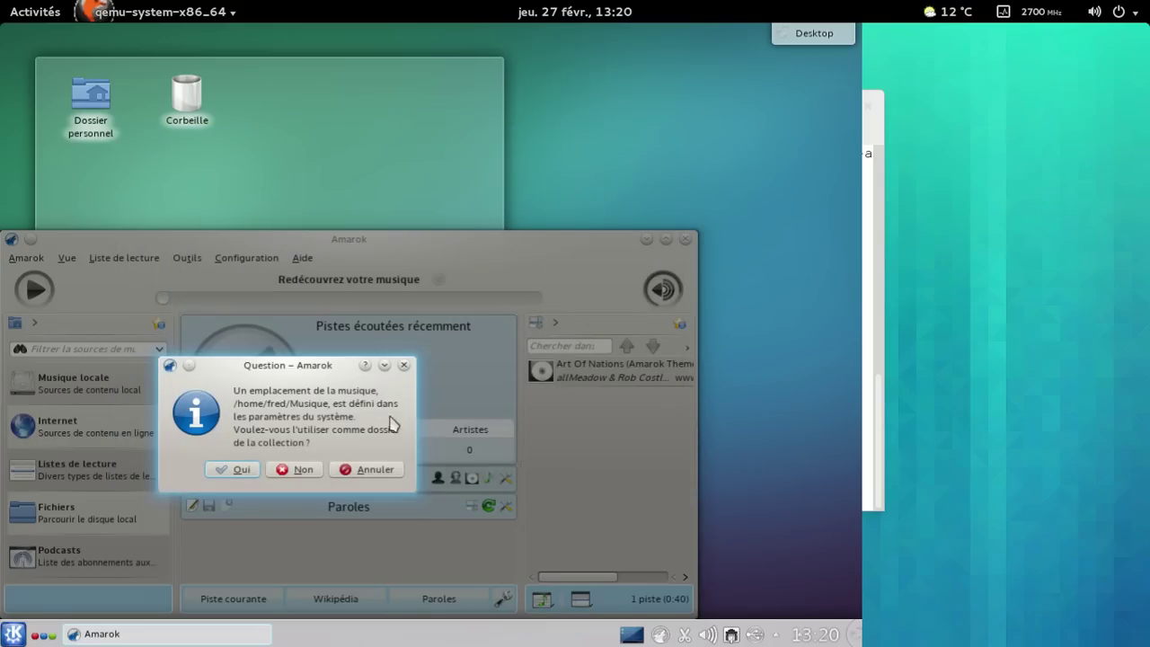
click(232, 469)
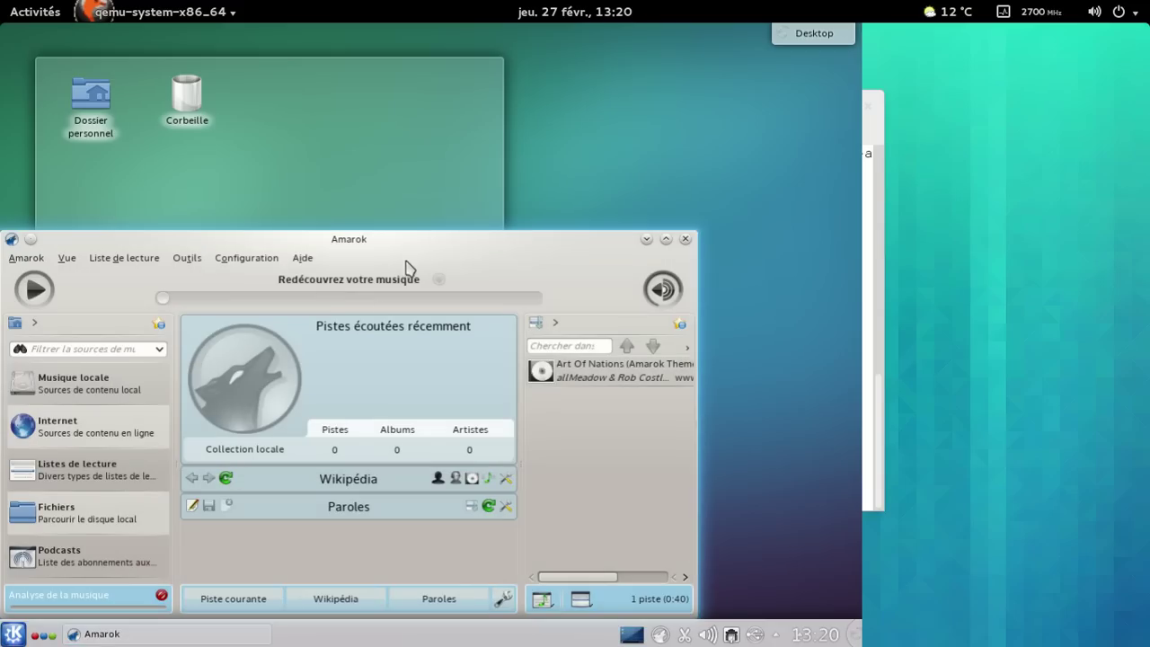
Enlarge the Amarok window to check its version in the About information, and close the player window
drag(403, 253, 471, 95)
drag(762, 464, 802, 576)
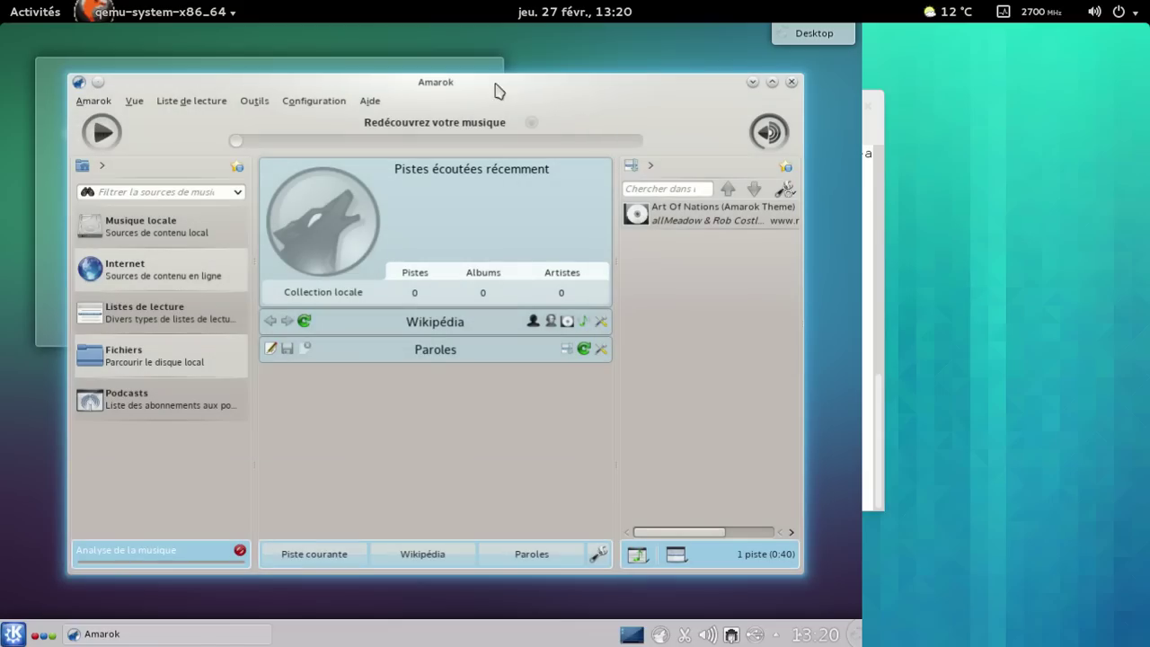
click(370, 100)
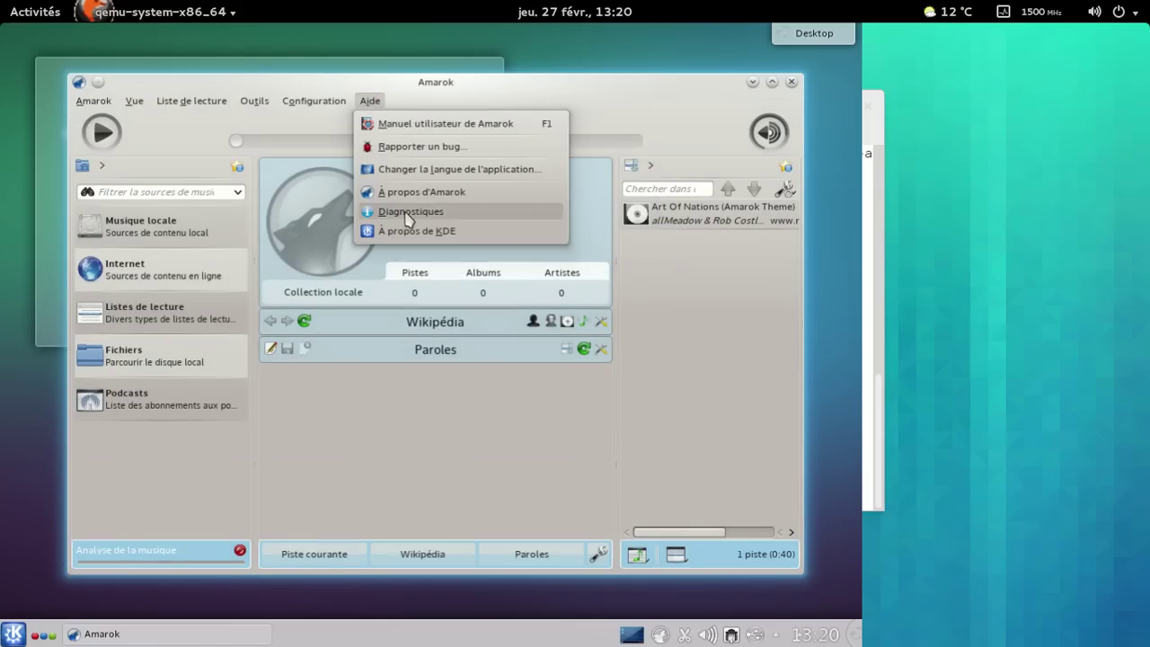
click(406, 193)
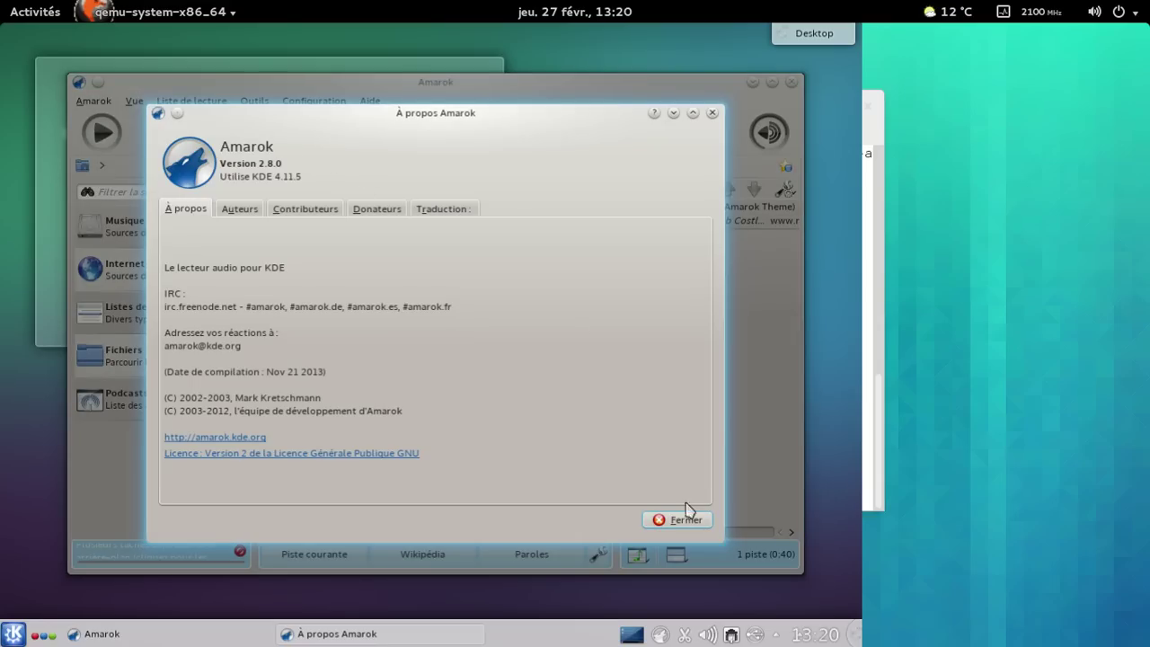
click(683, 520)
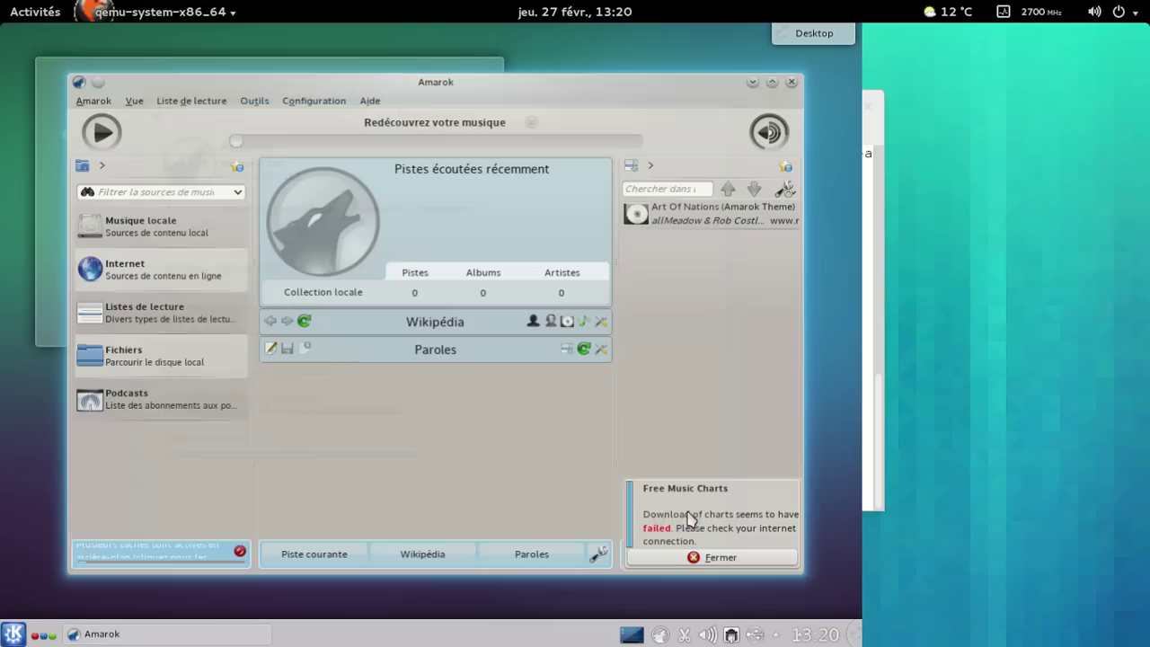
click(792, 82)
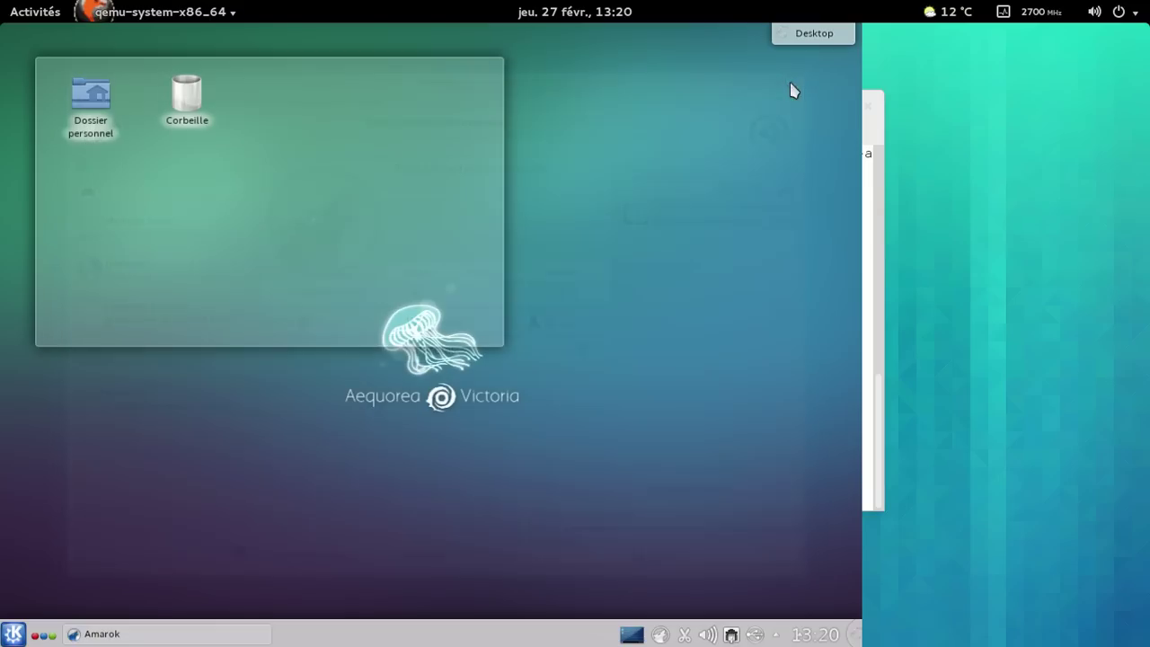
Review the applications listed in the Multimédia and Système categories of the application launcher
click(13, 634)
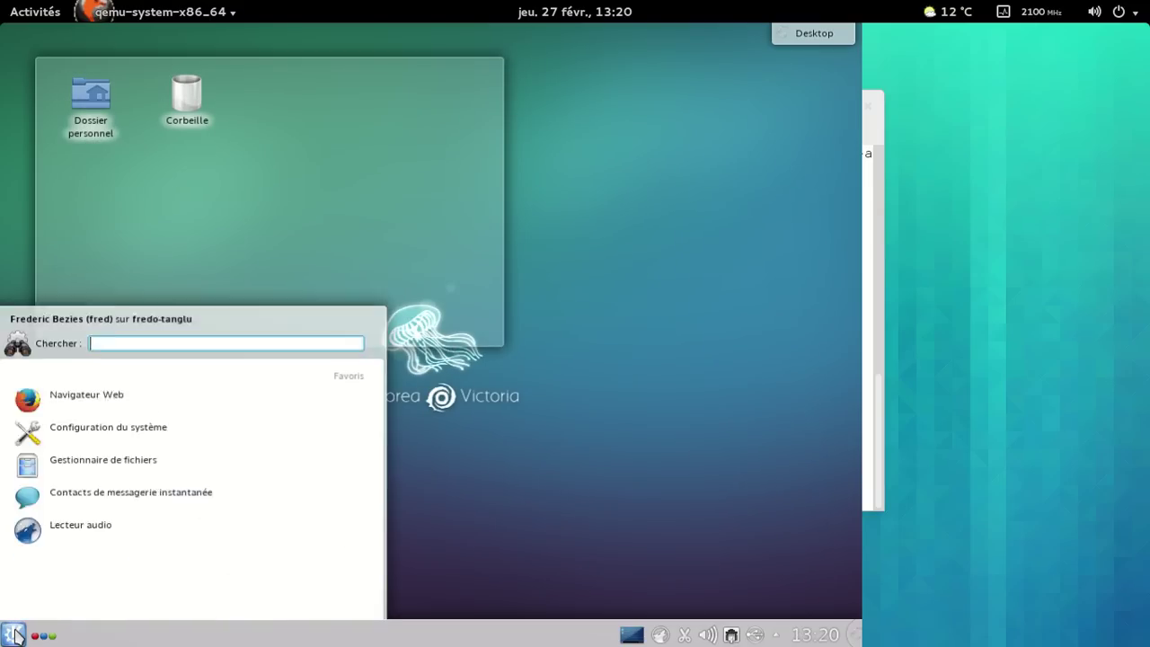
click(96, 589)
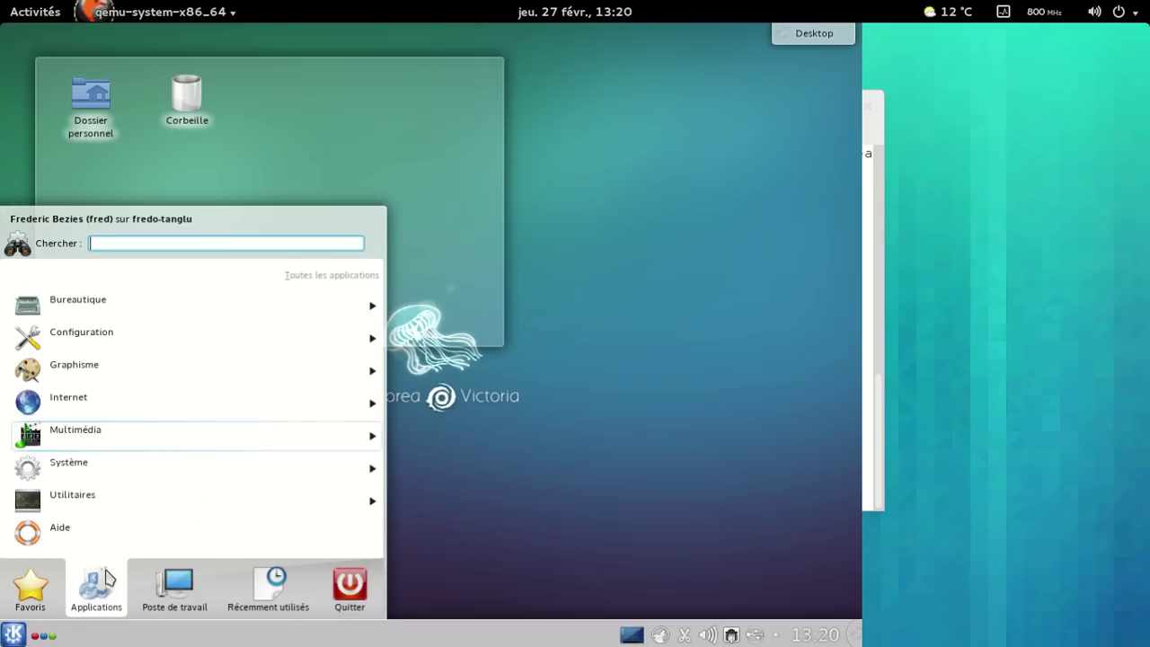
click(96, 439)
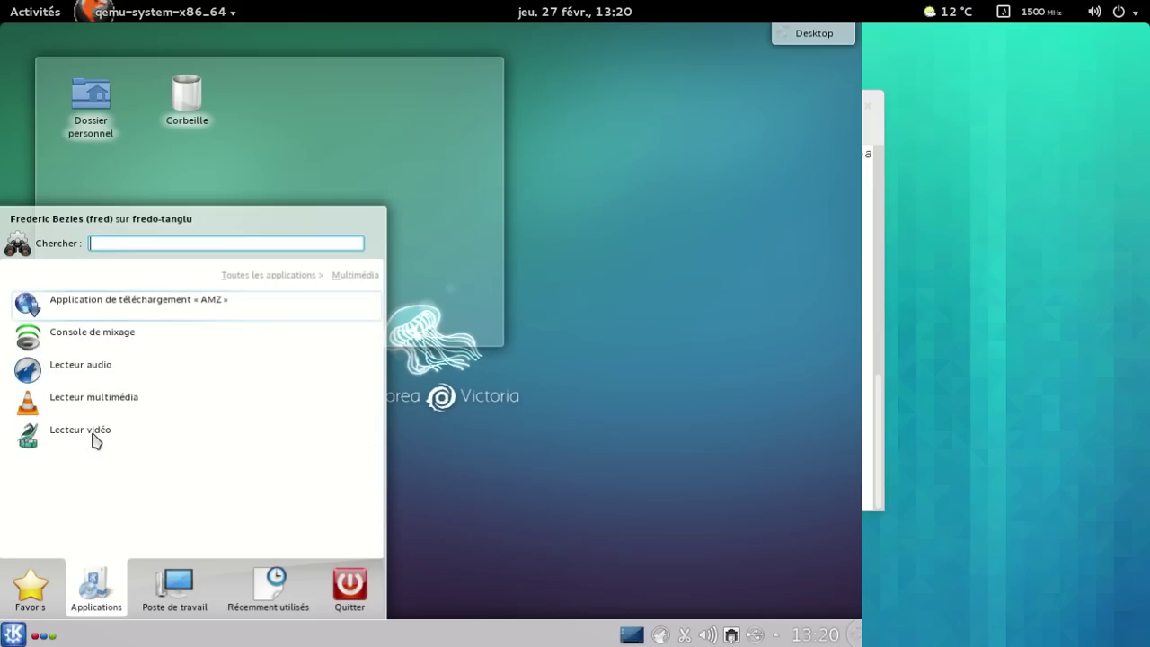
click(271, 275)
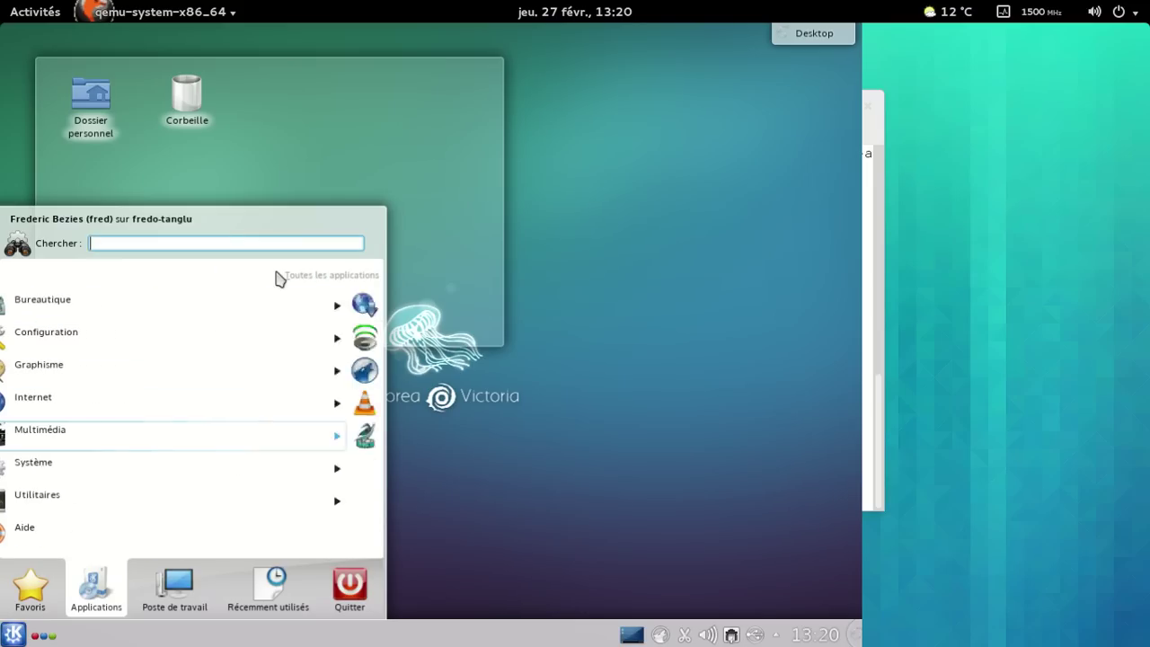
click(113, 472)
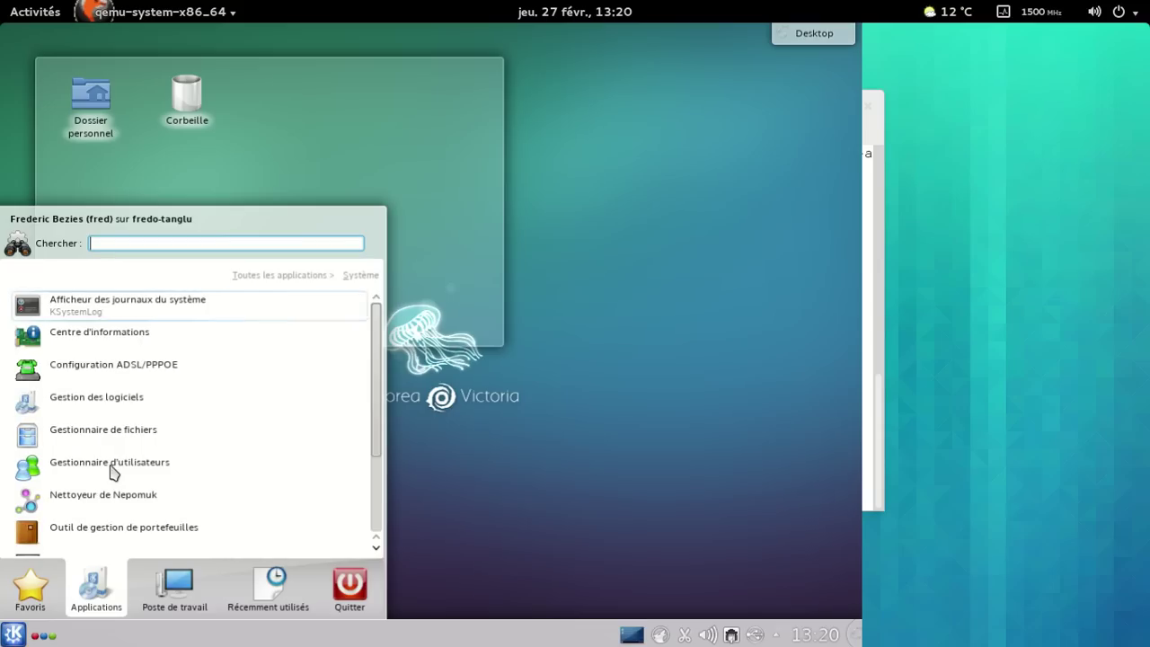
scroll(250, 319, down, 3)
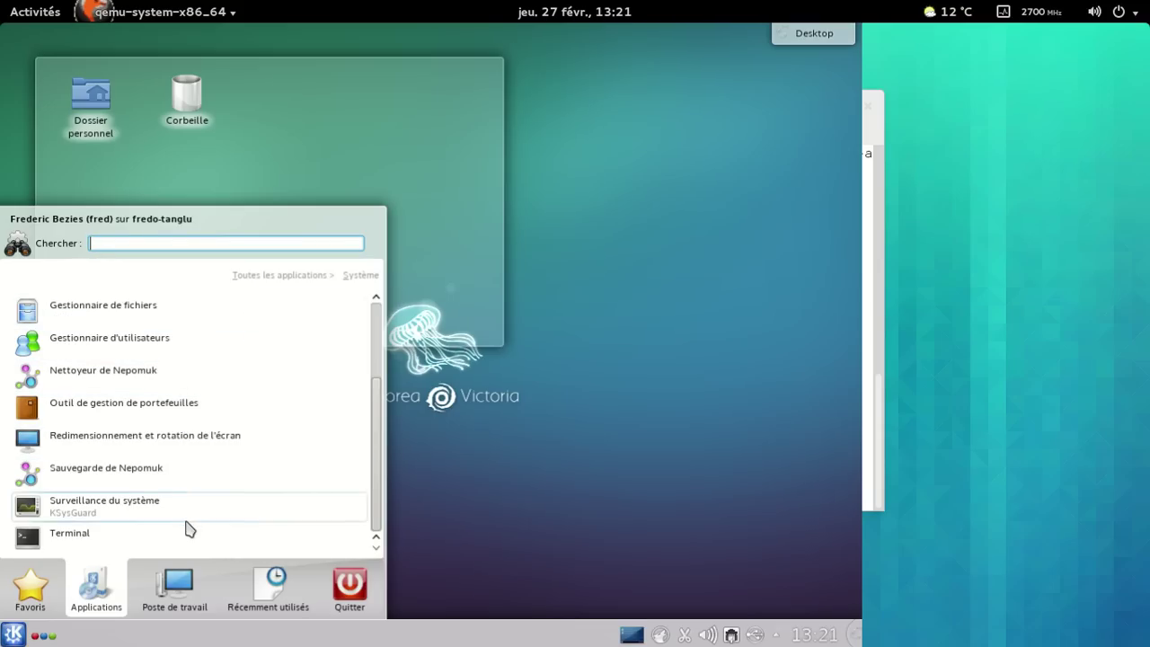
drag(378, 489, 379, 377)
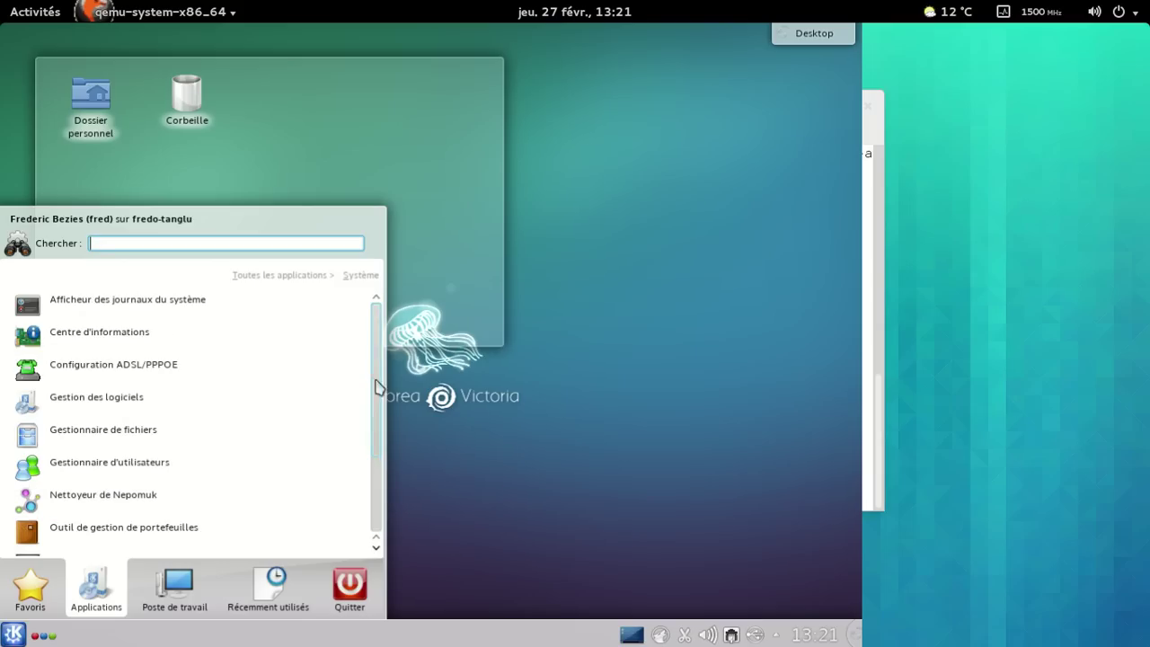
Open the Centre d'informations in an enlarged window to read the system and hardware summary, and close it
click(194, 347)
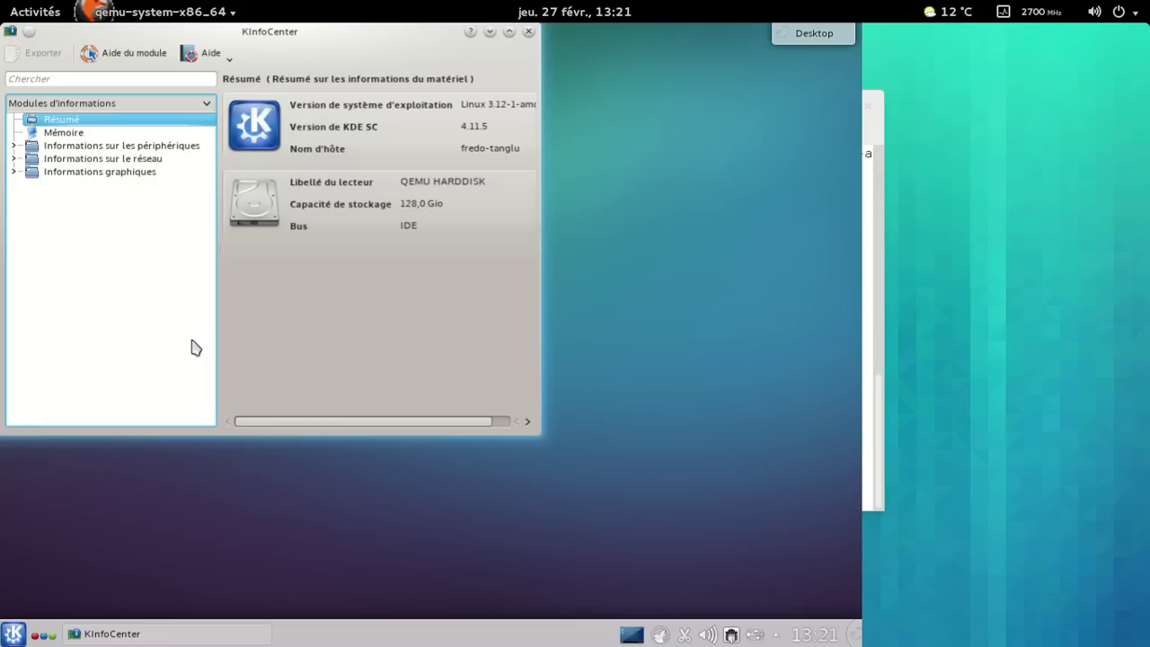
drag(536, 438, 725, 555)
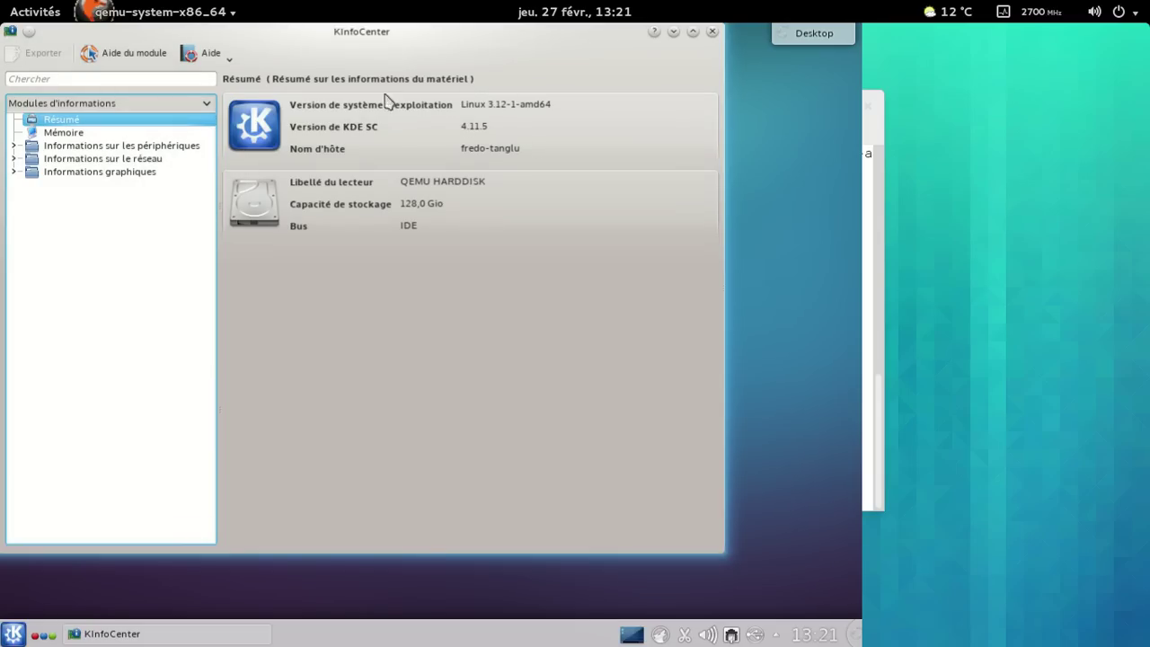
click(713, 33)
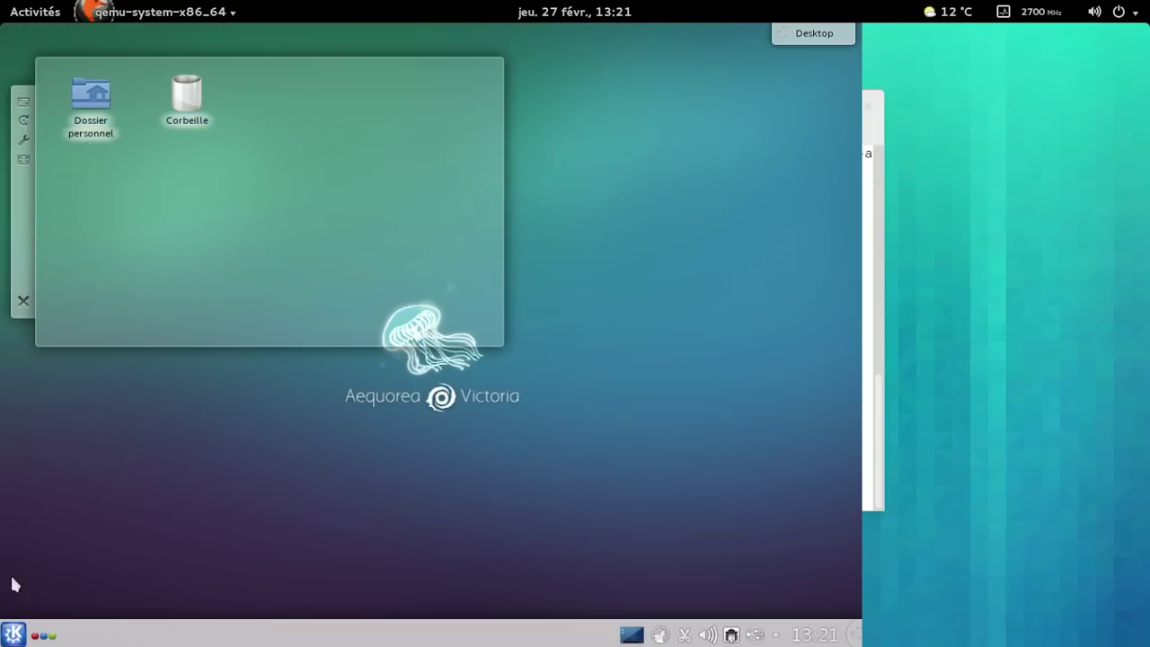
Review the full list of applications in the Utilitaires category
click(12, 634)
click(87, 604)
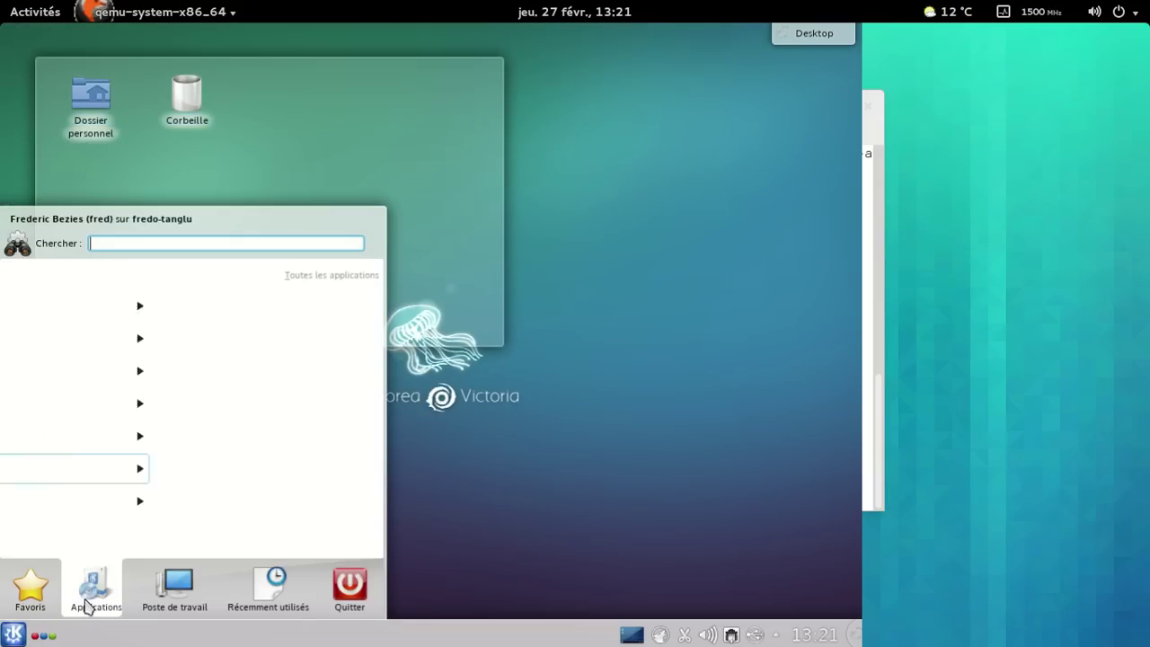
click(122, 503)
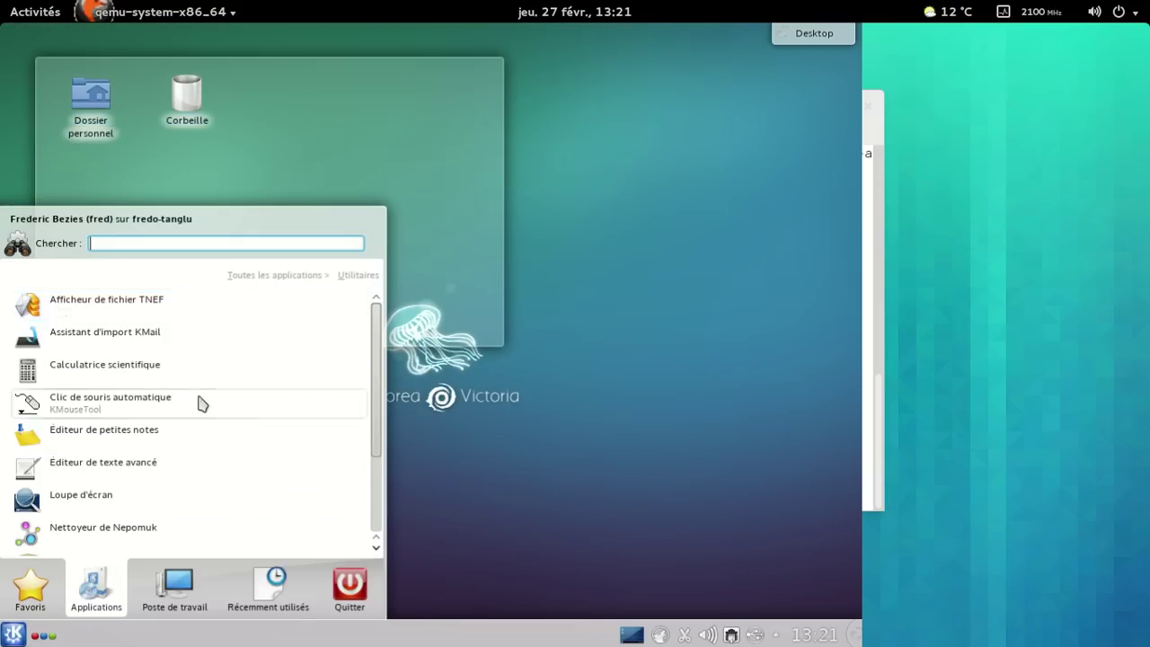
scroll(260, 315, down, 3)
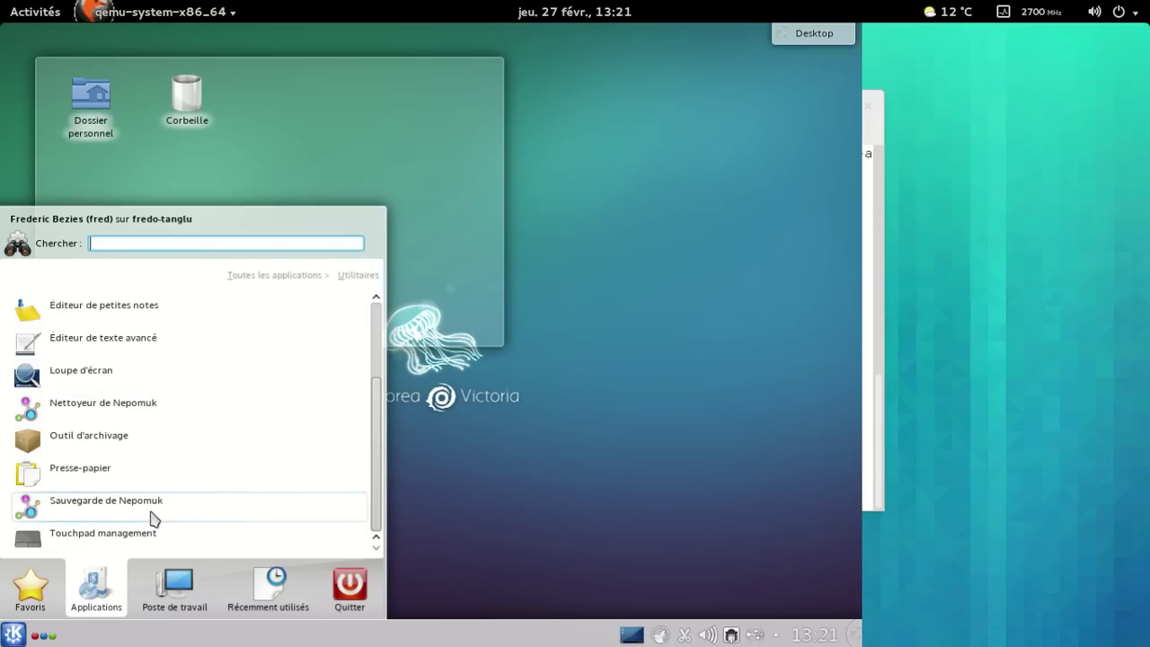
click(270, 275)
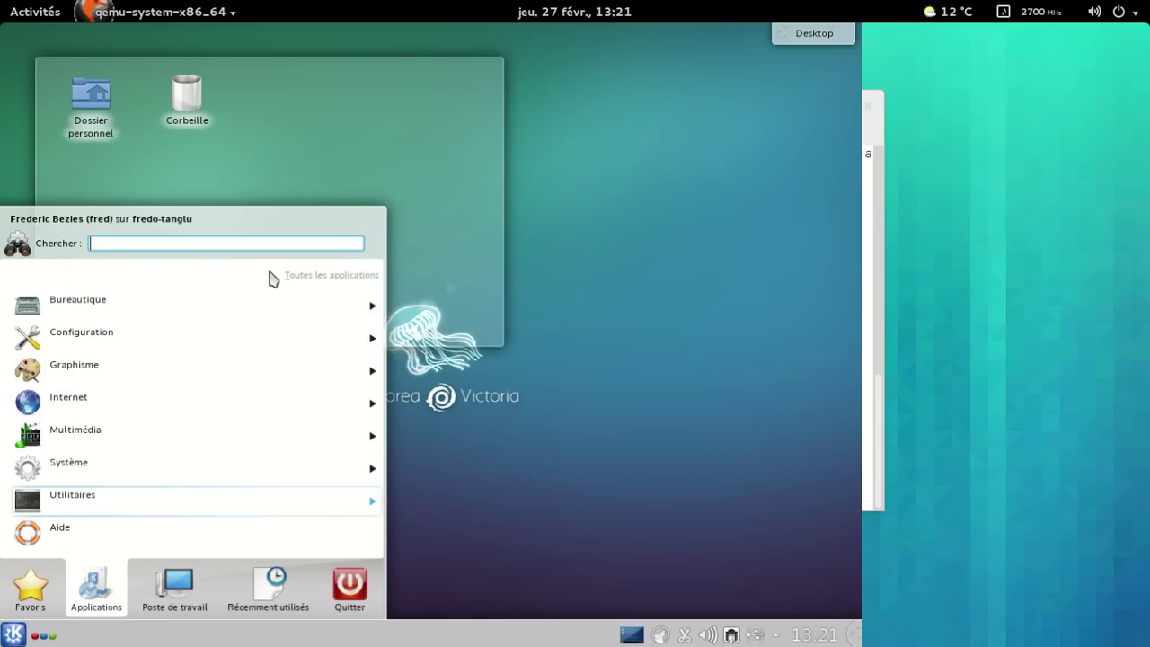
click(153, 496)
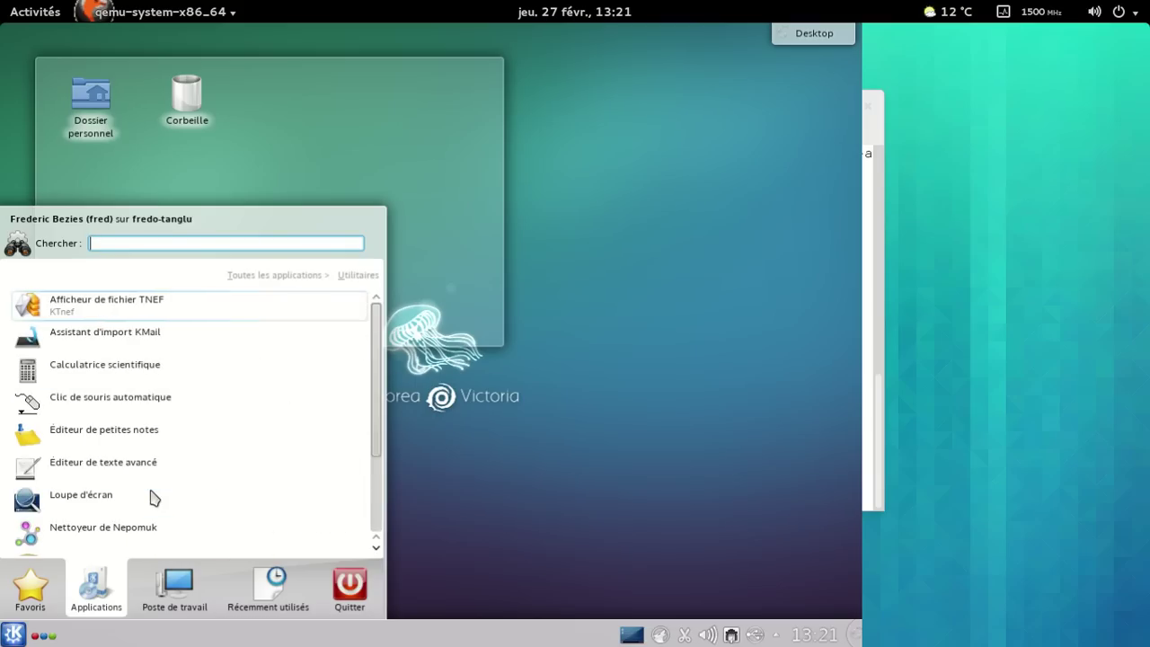
scroll(135, 473, down, 2)
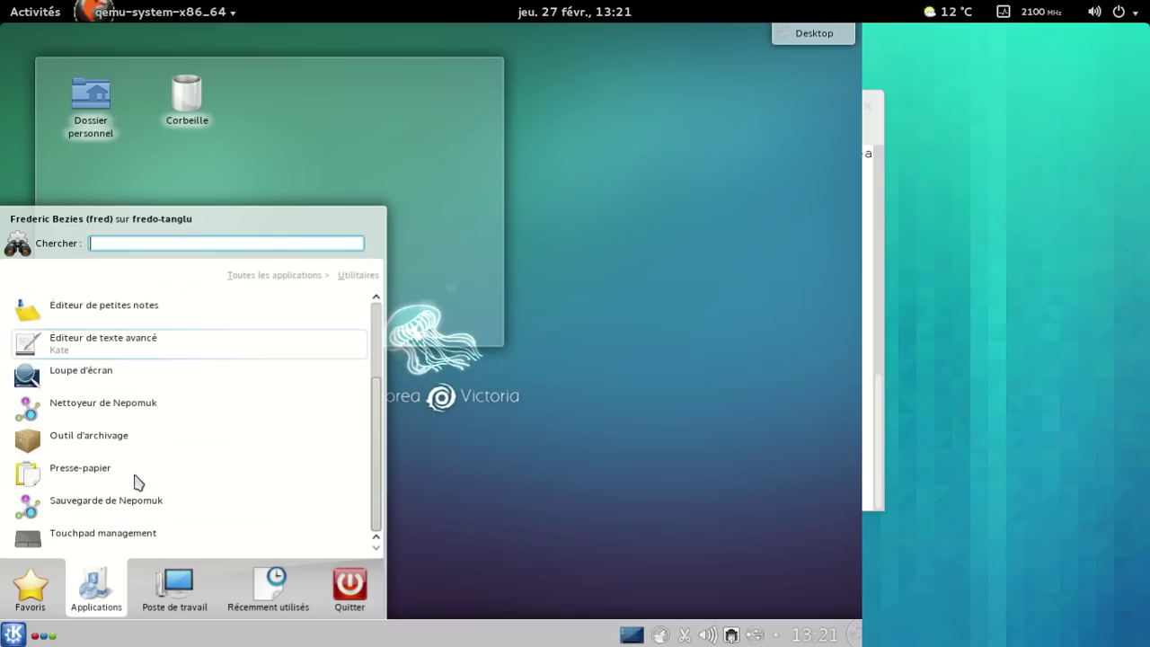
scroll(198, 377, up, 1)
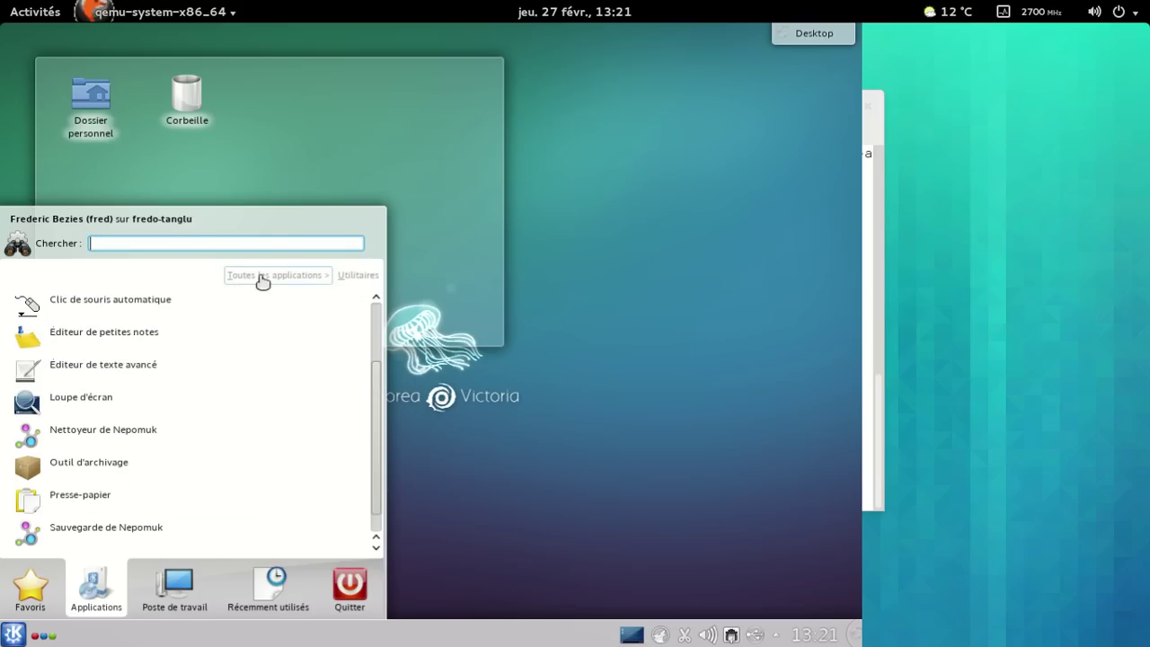
Launch the Apper software manager from the Configuration applications and check for new updates
click(262, 276)
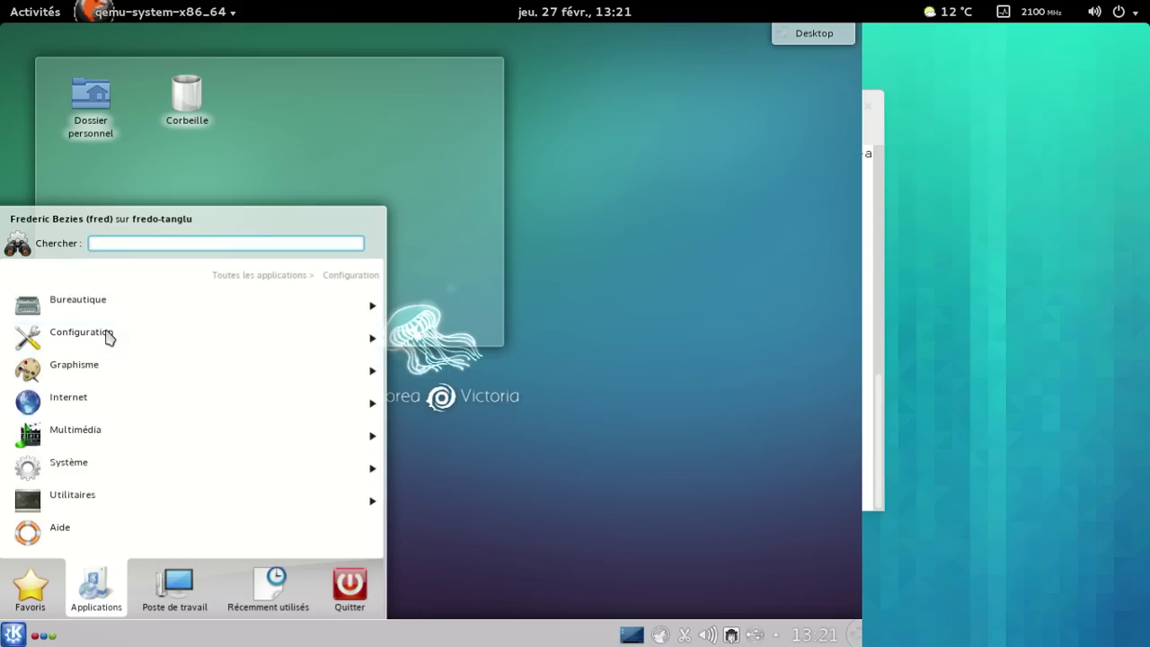
click(108, 336)
click(99, 368)
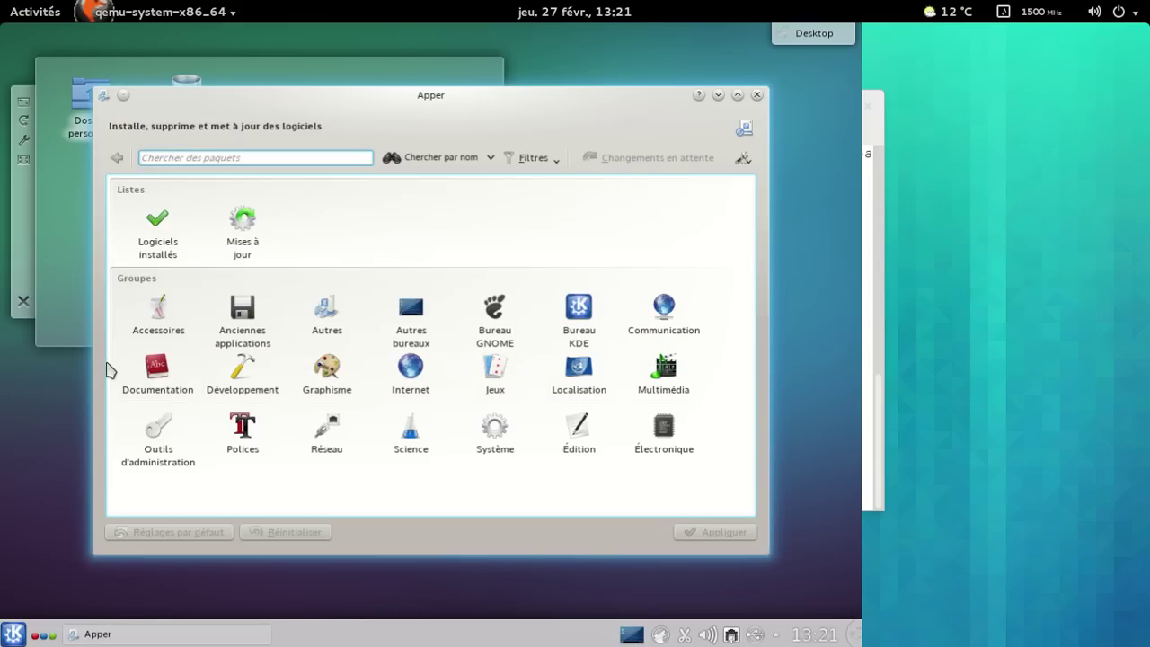
click(242, 225)
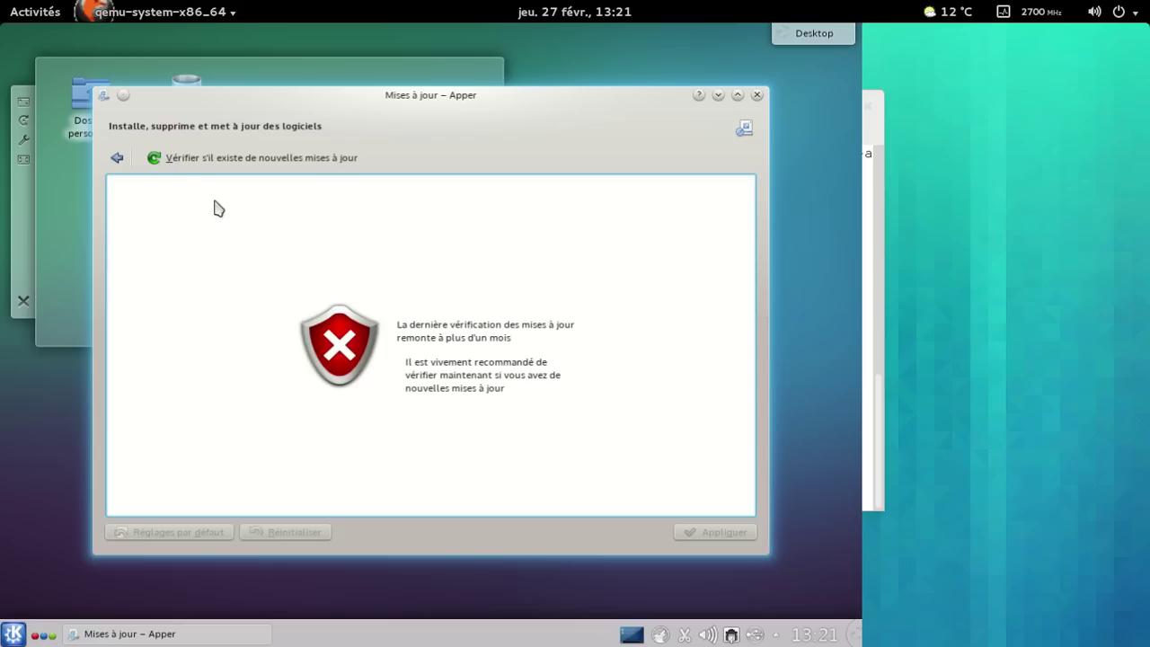
click(164, 160)
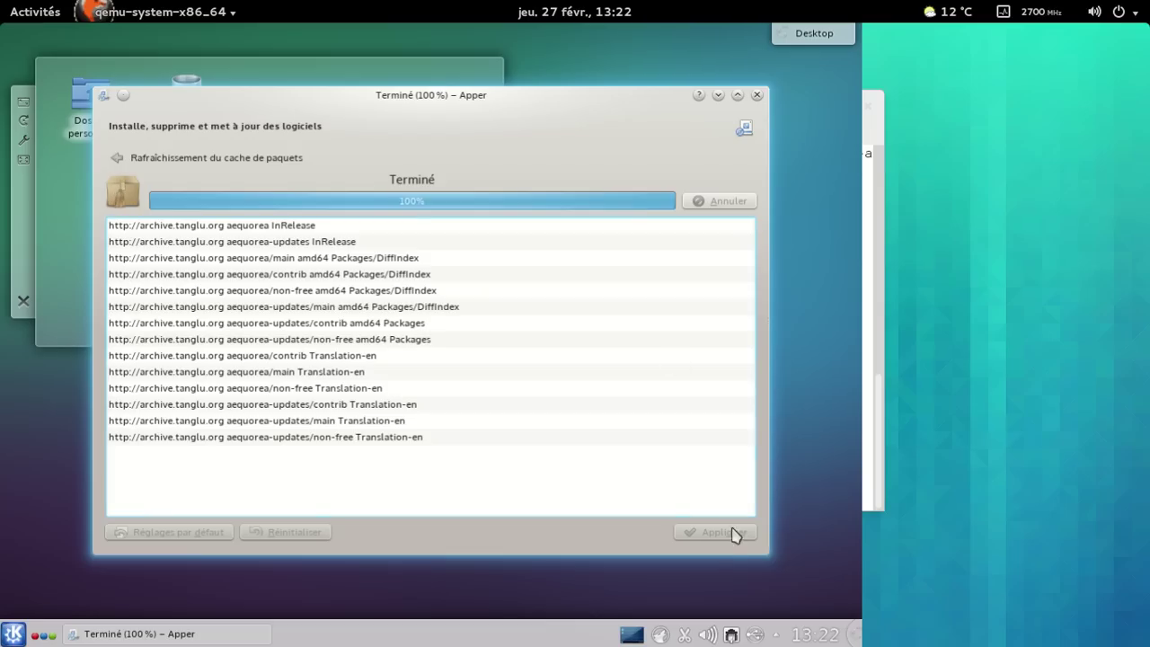
Quit the Amarok instance still running in the system tray and confirm its closure
right_click(662, 638)
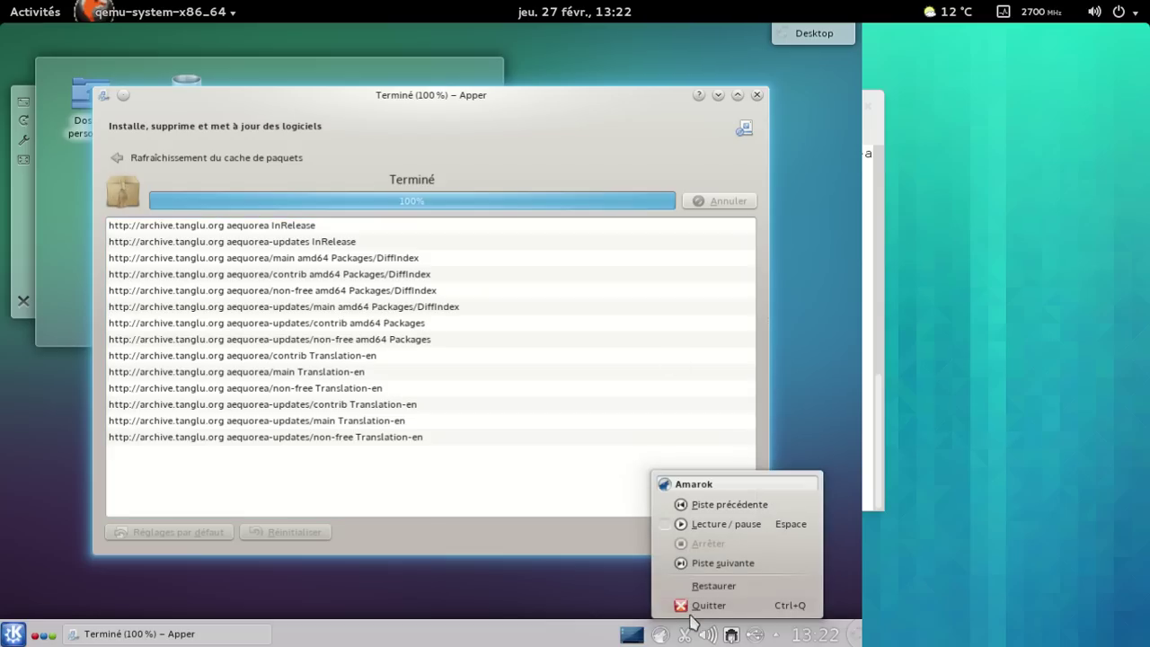
click(689, 616)
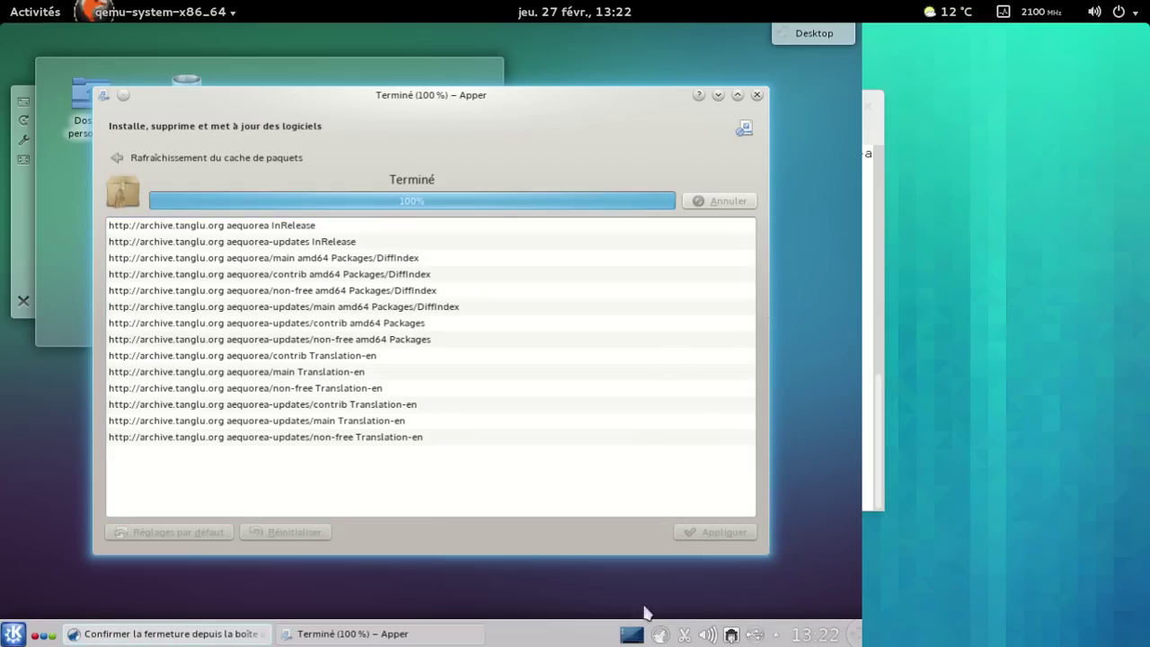
click(232, 640)
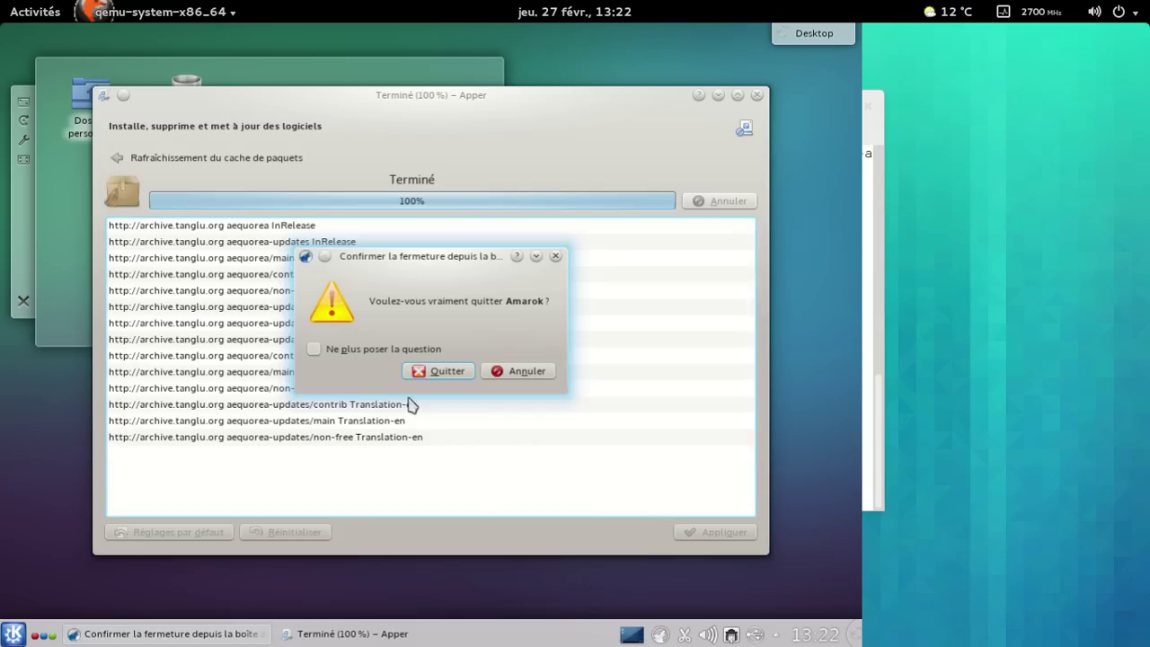
click(426, 374)
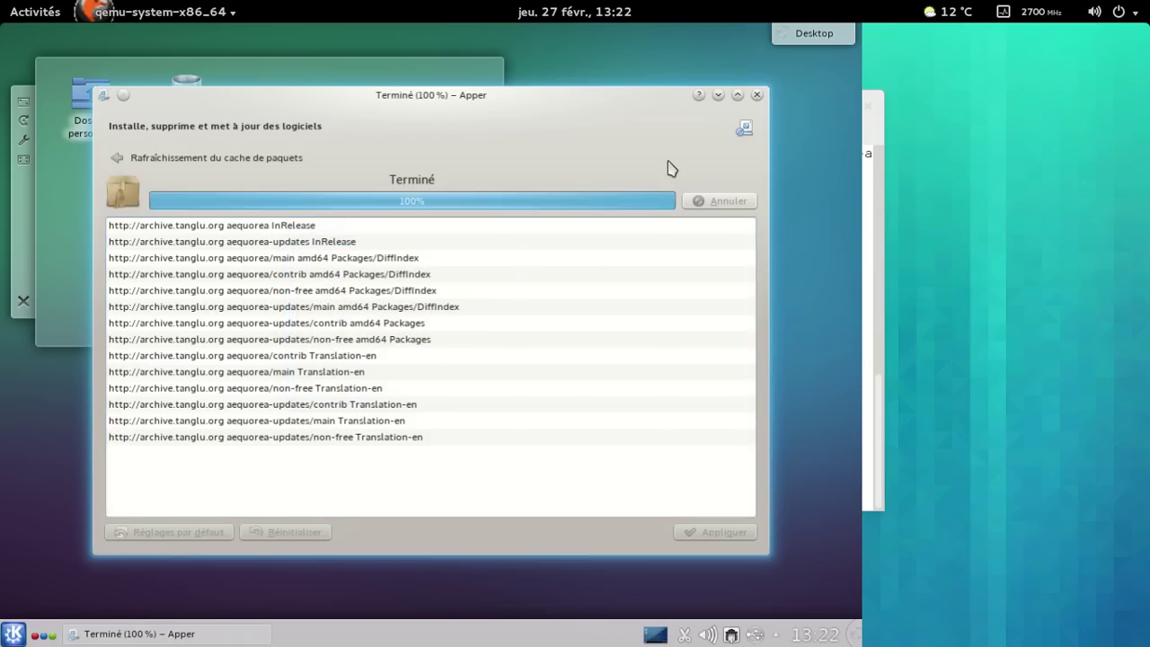
Close the finished package cache refresh window and relaunch Apper from the Configuration applications
click(758, 96)
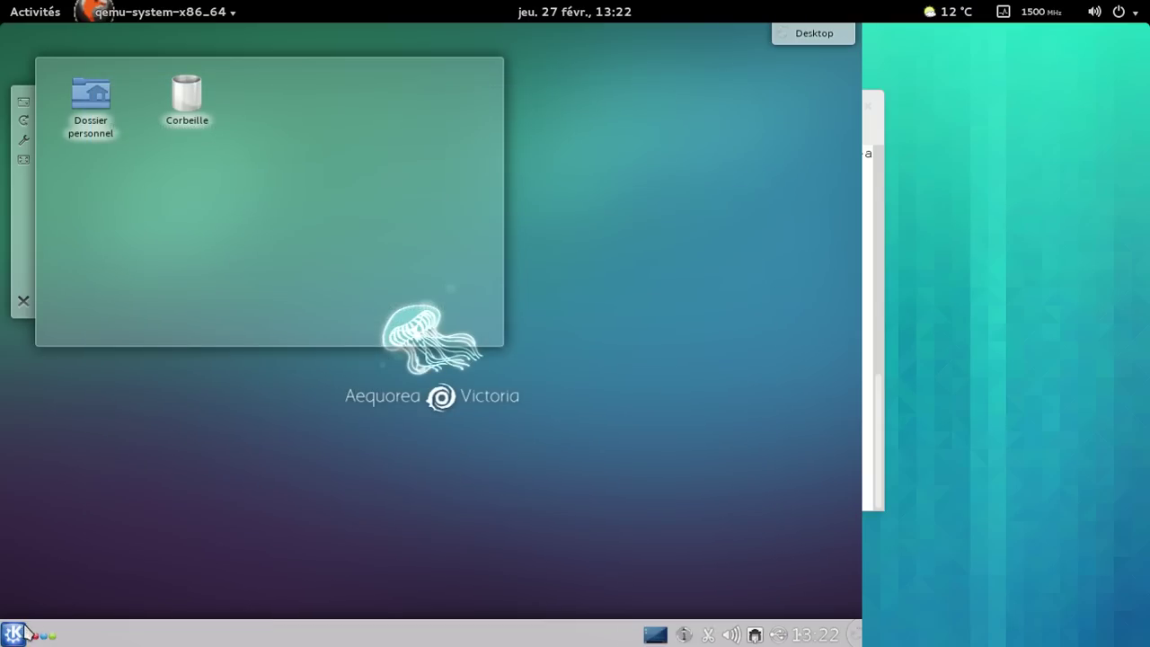
click(14, 633)
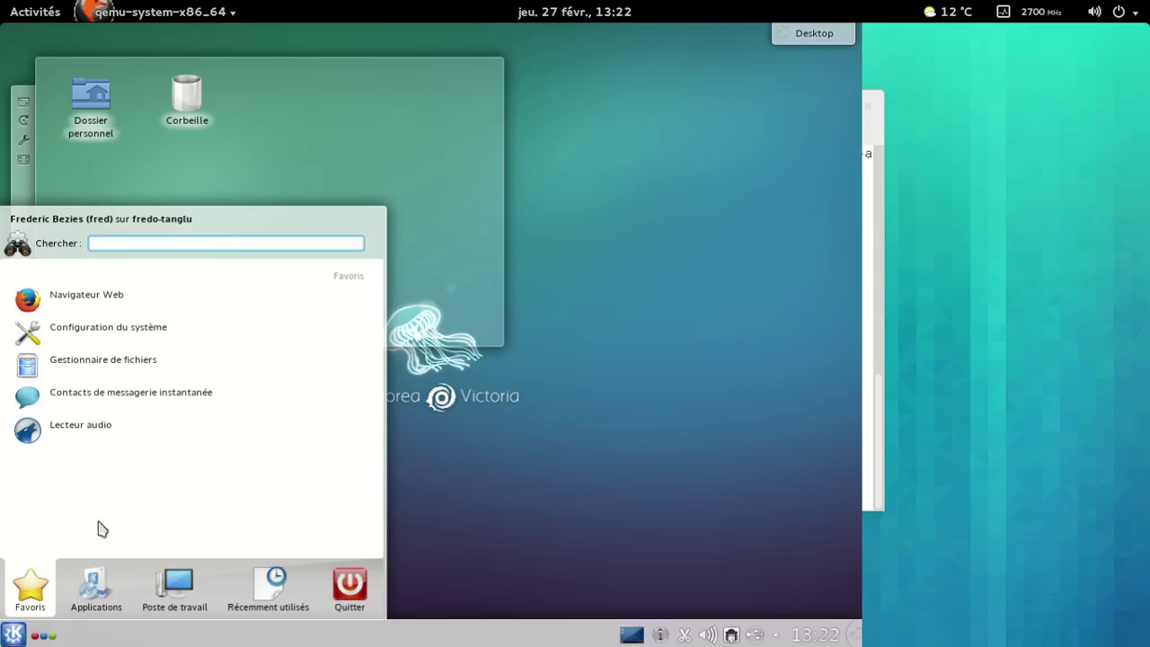
click(113, 584)
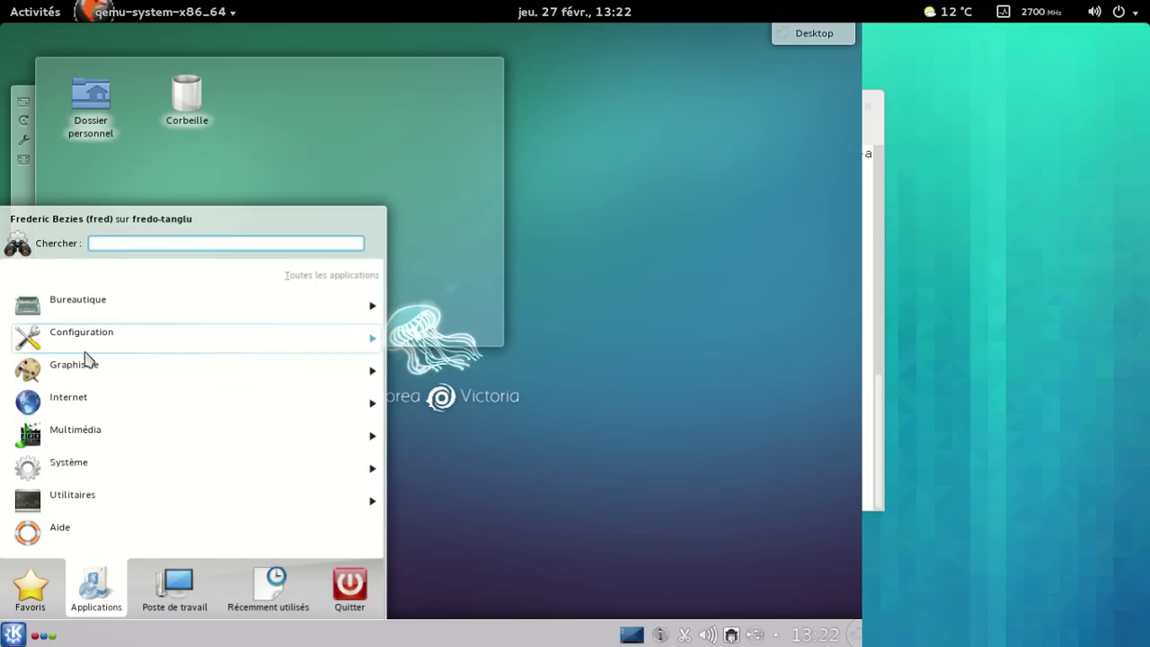
click(87, 337)
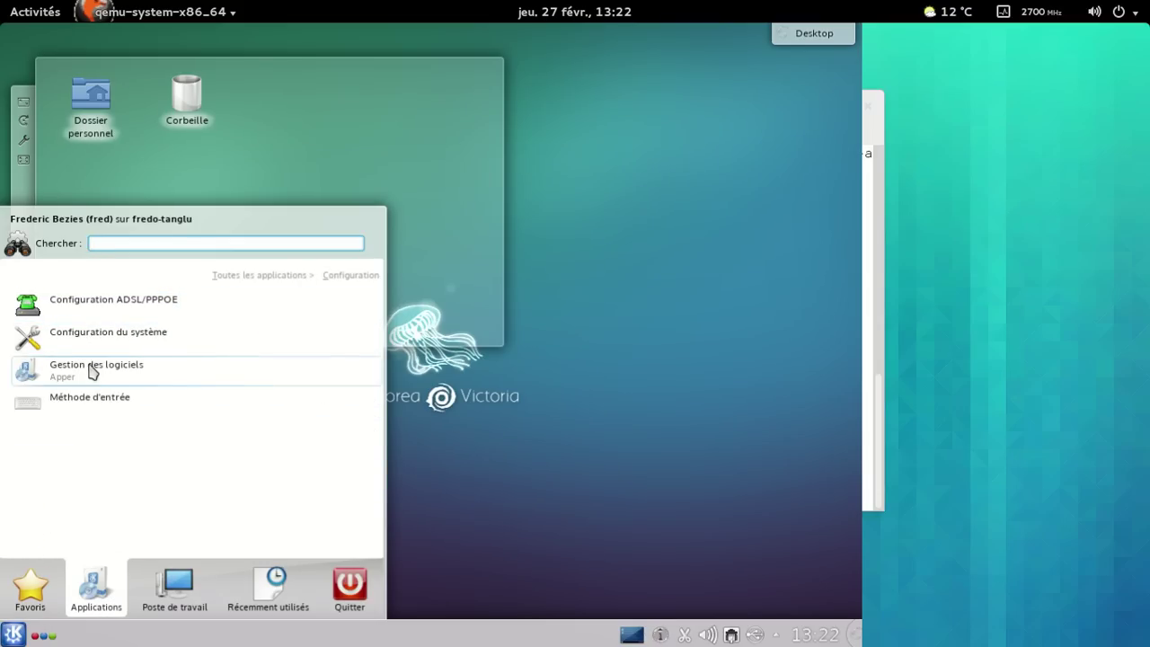
click(90, 364)
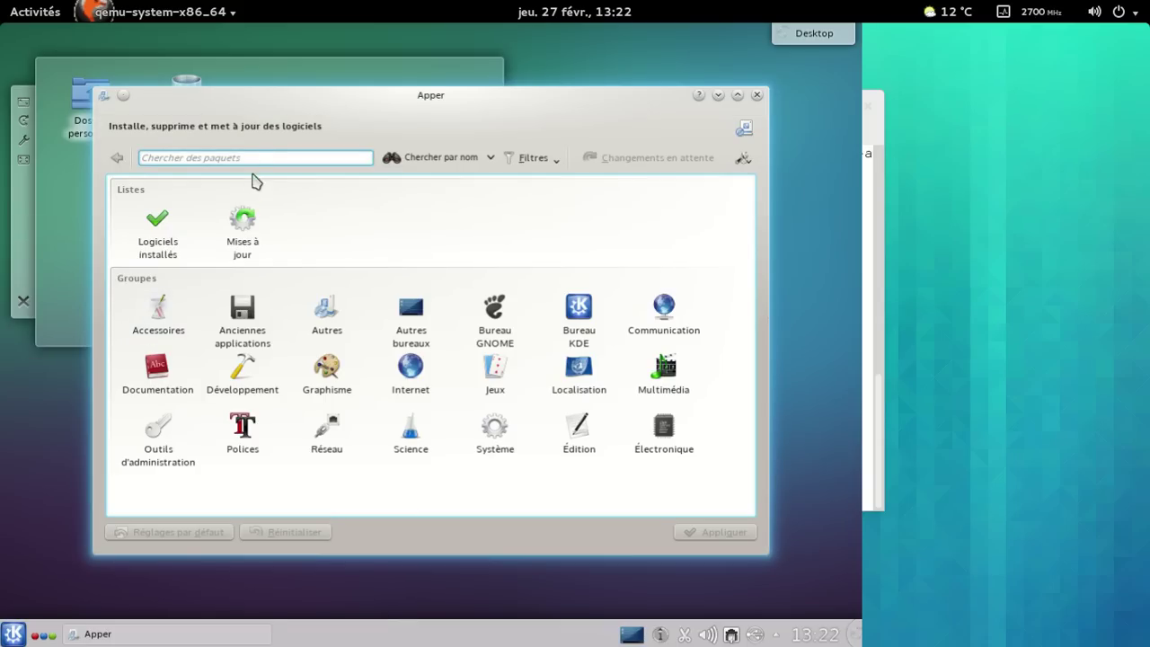
Search for packages named "flash" and dismiss the package cache refresh notification
text(flash)
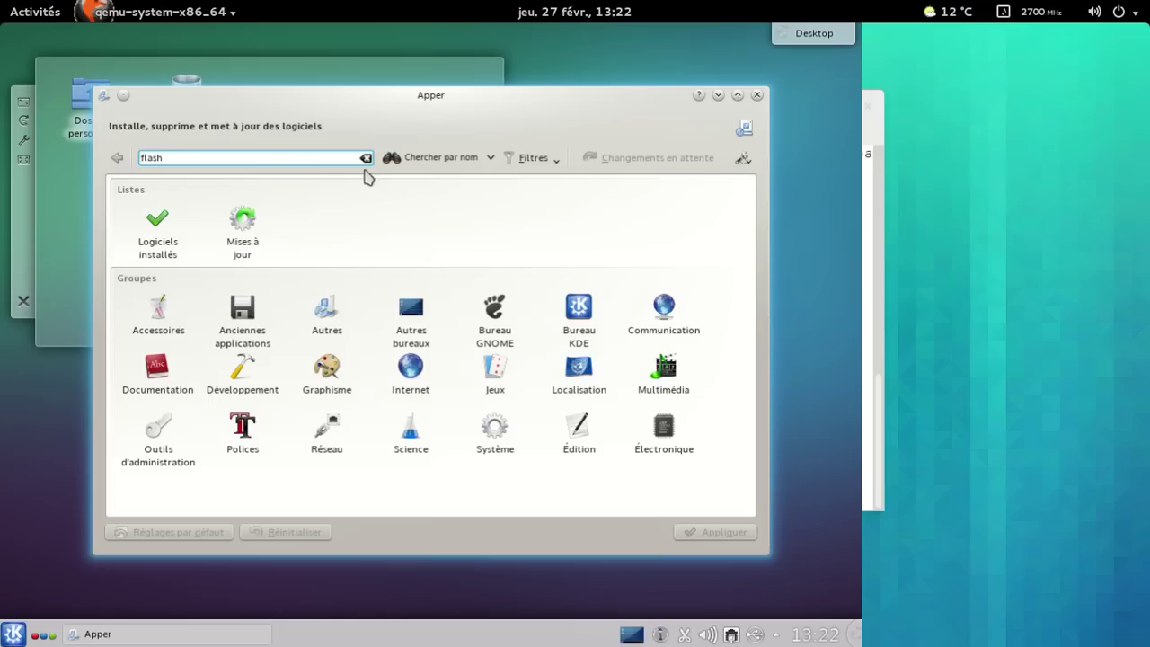
click(394, 159)
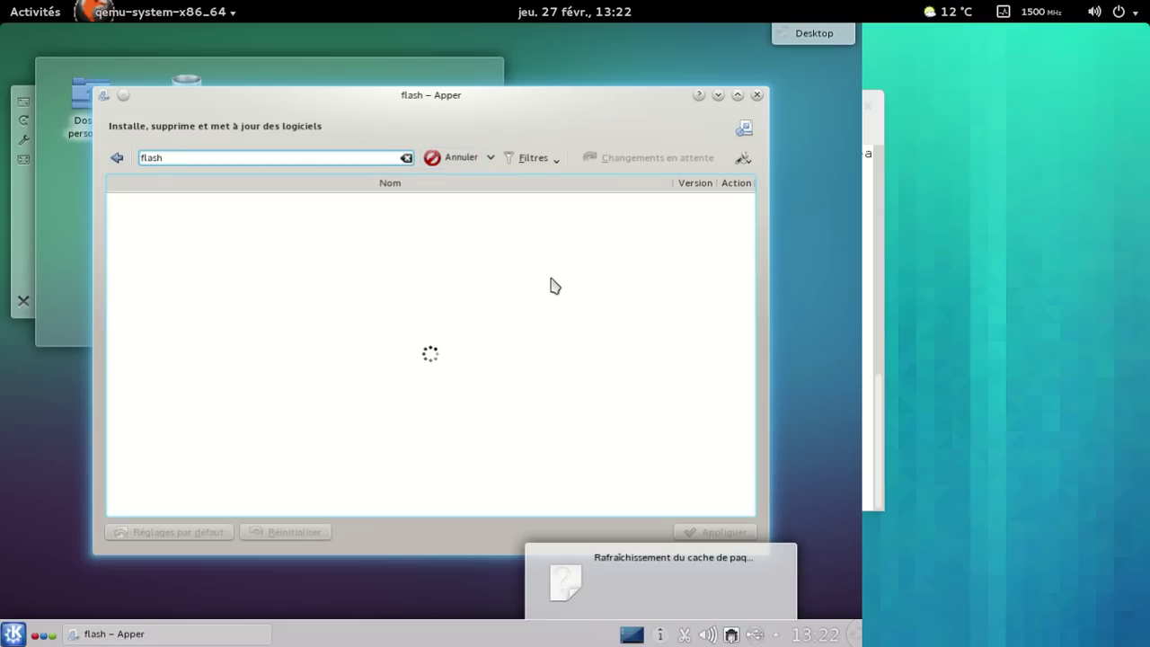
click(784, 553)
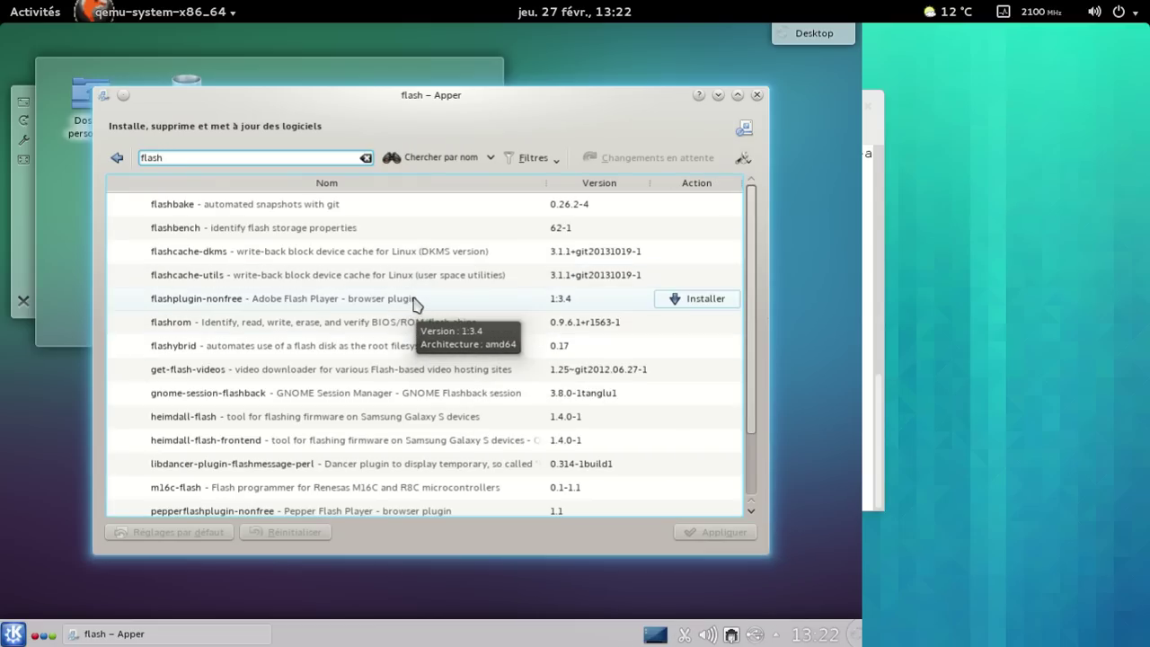
Install the flashplugin-nonfree package, applying the pending change and authenticating with the account password
click(416, 300)
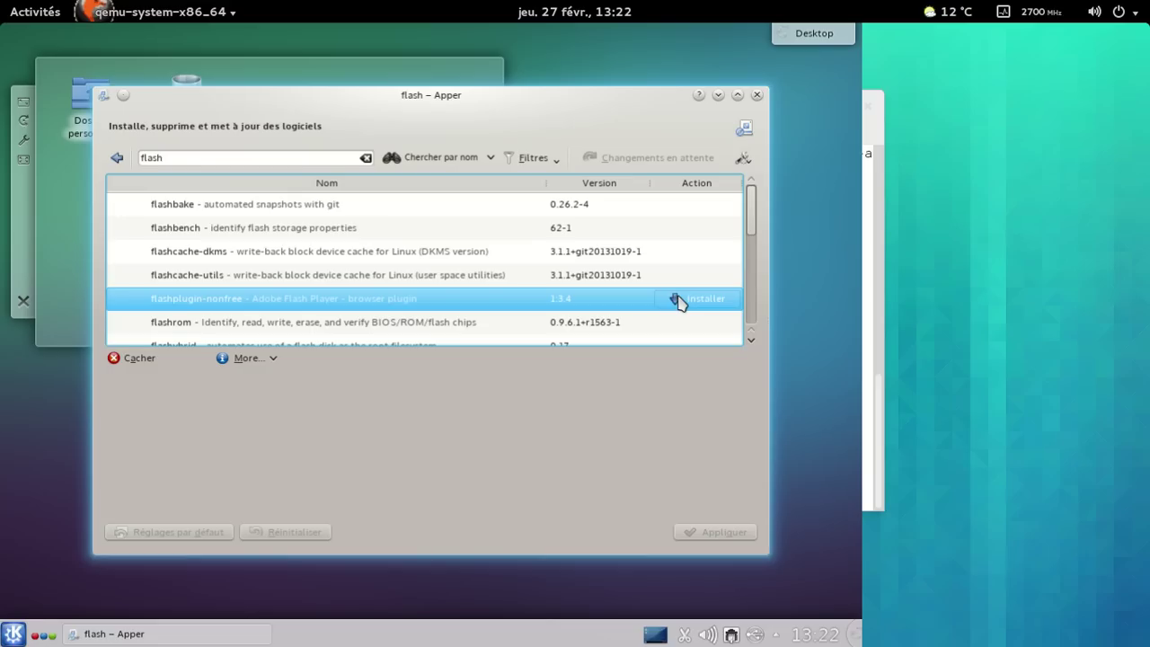
click(678, 300)
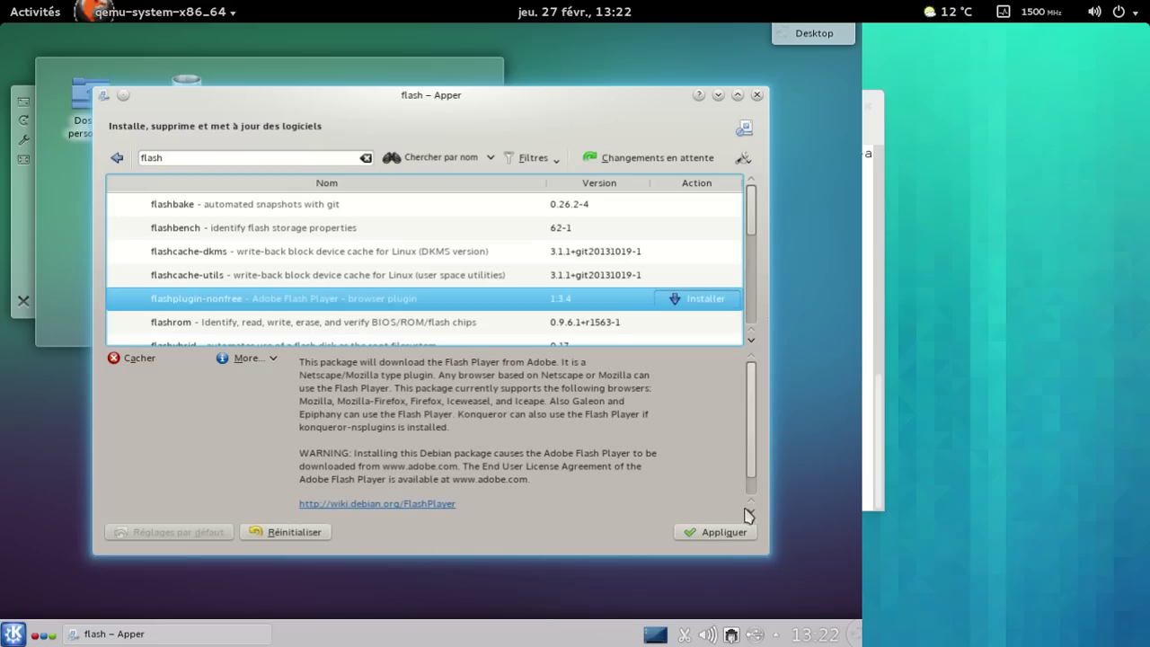
click(729, 536)
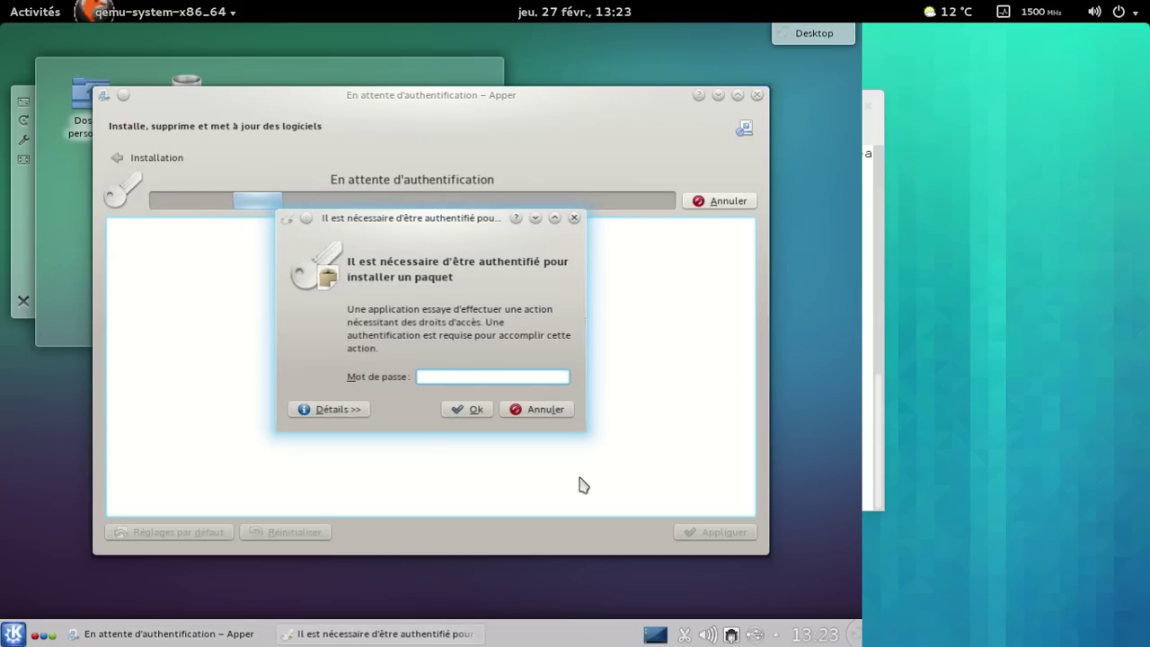
text(********)
key(Return)
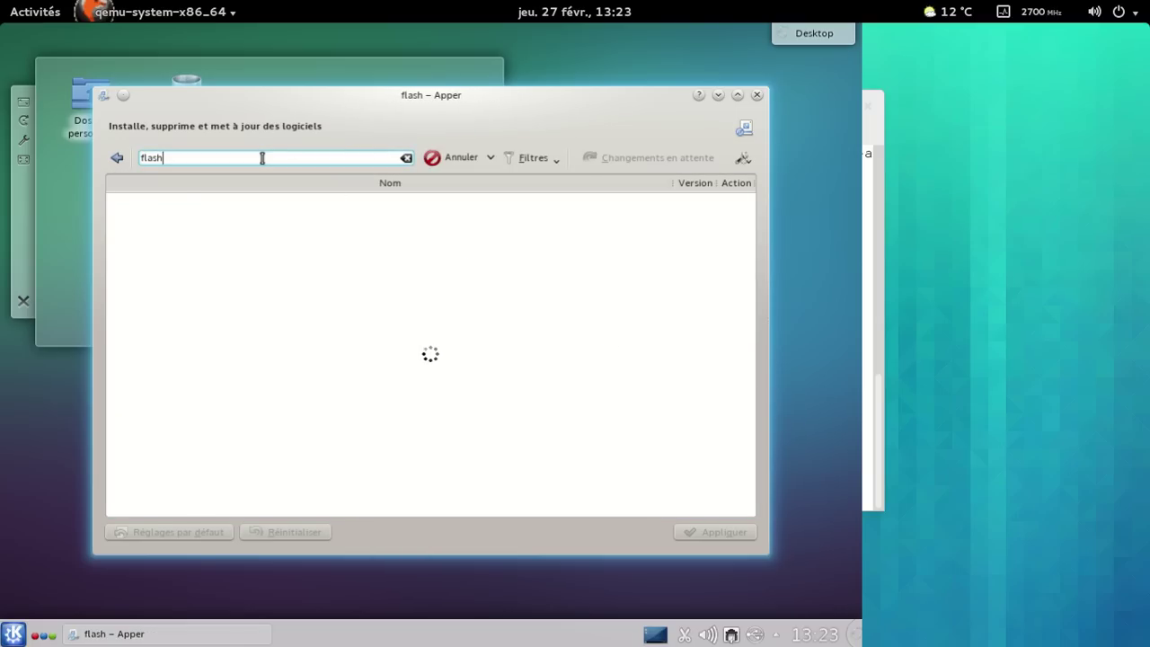
Clear the flash search term and return to the overview of package lists and groups
key(BackSpace)
key(BackSpace)
key(BackSpace)
key(BackSpace)
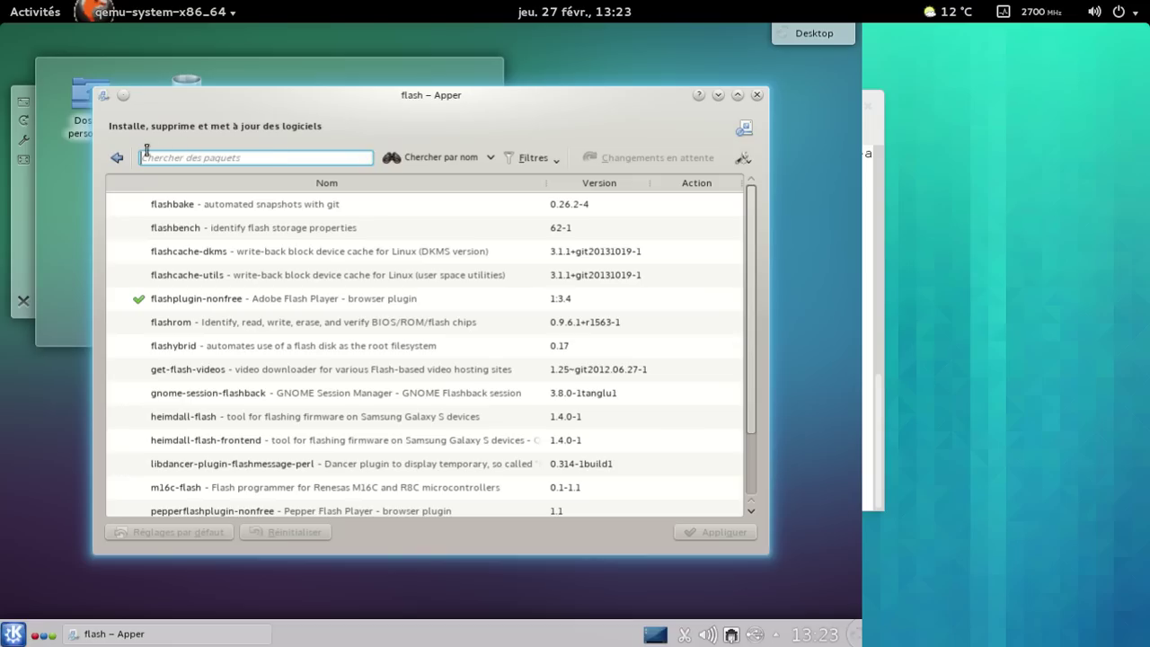
click(117, 157)
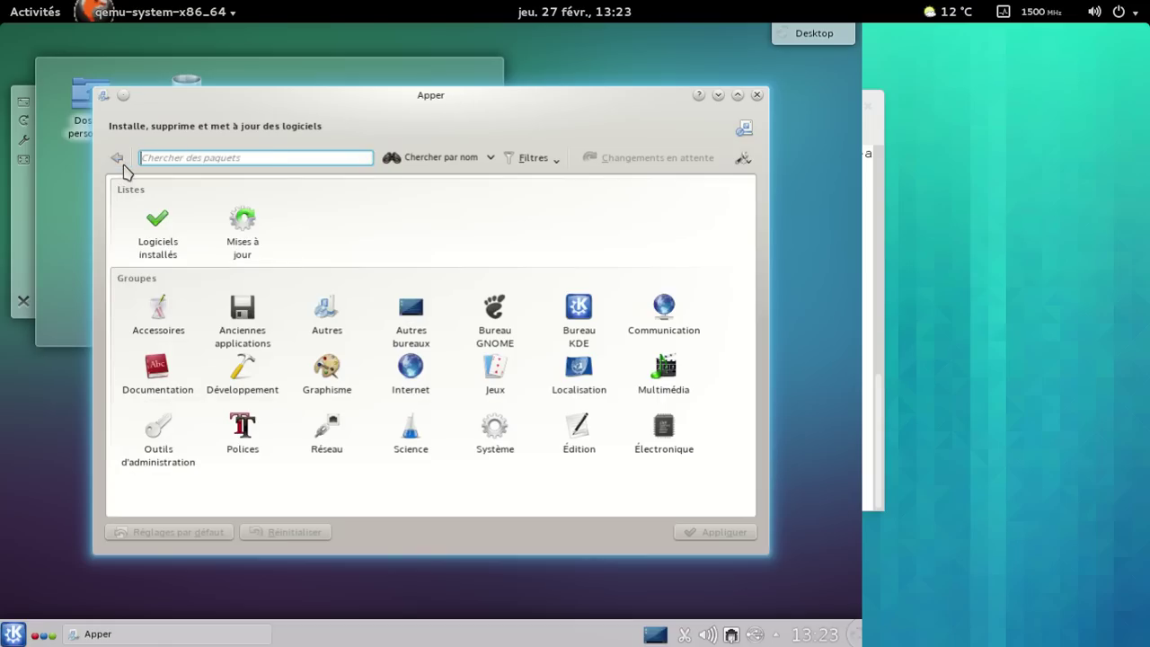
View the About information of Apper and close it
click(744, 159)
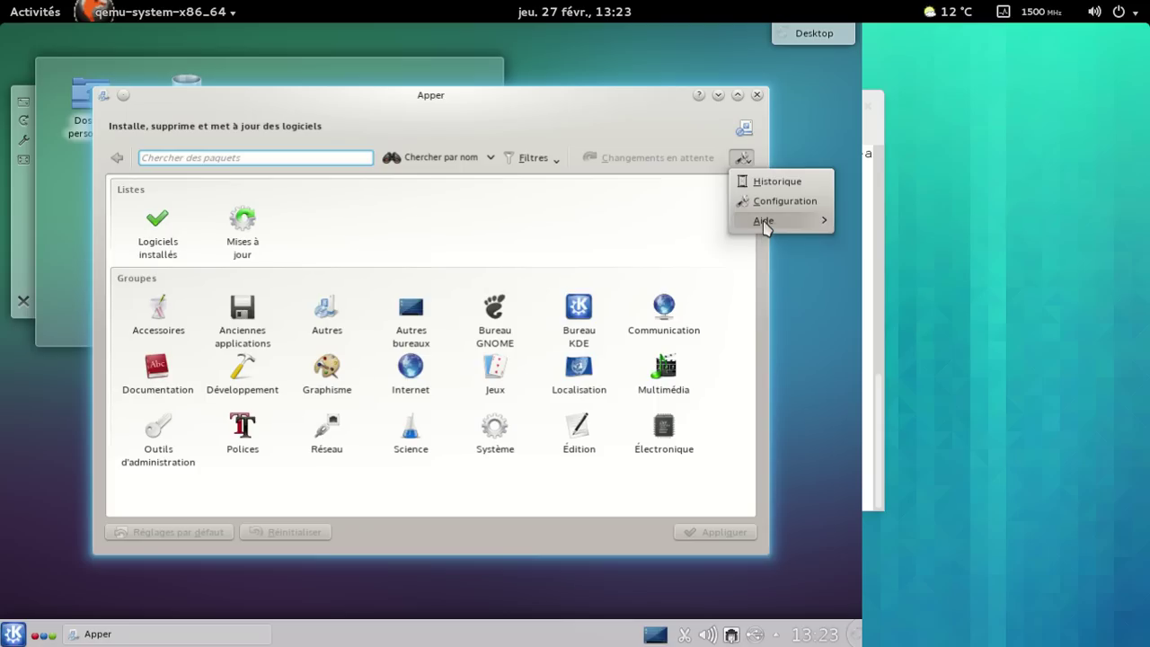
mouse_move(757, 230)
click(634, 319)
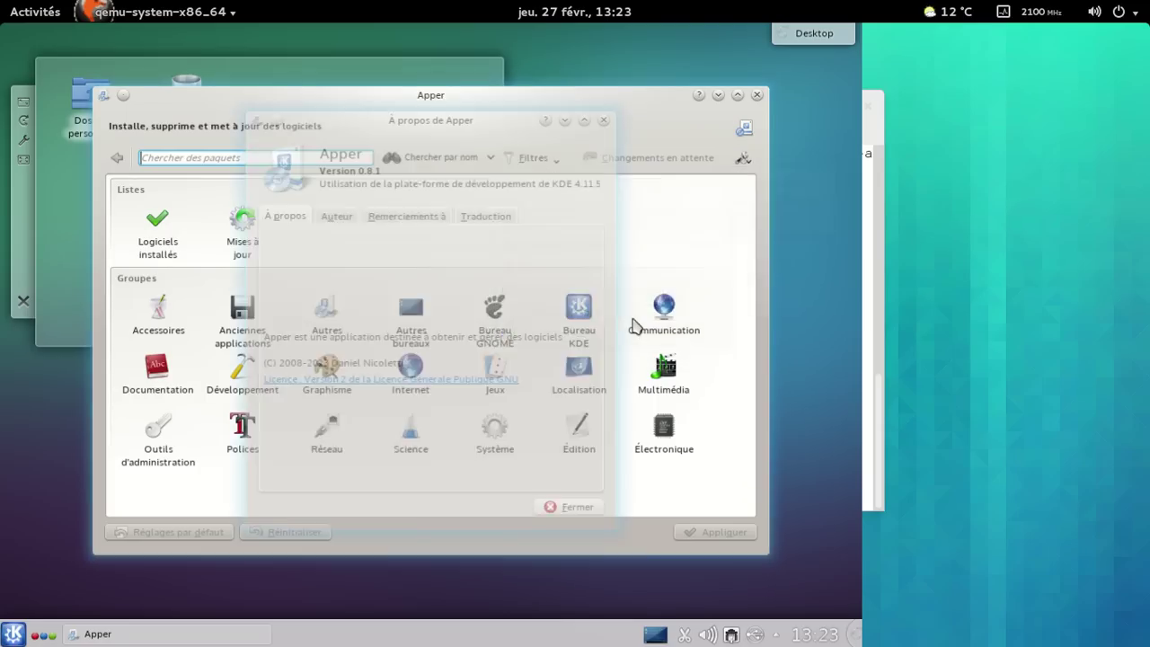
click(555, 508)
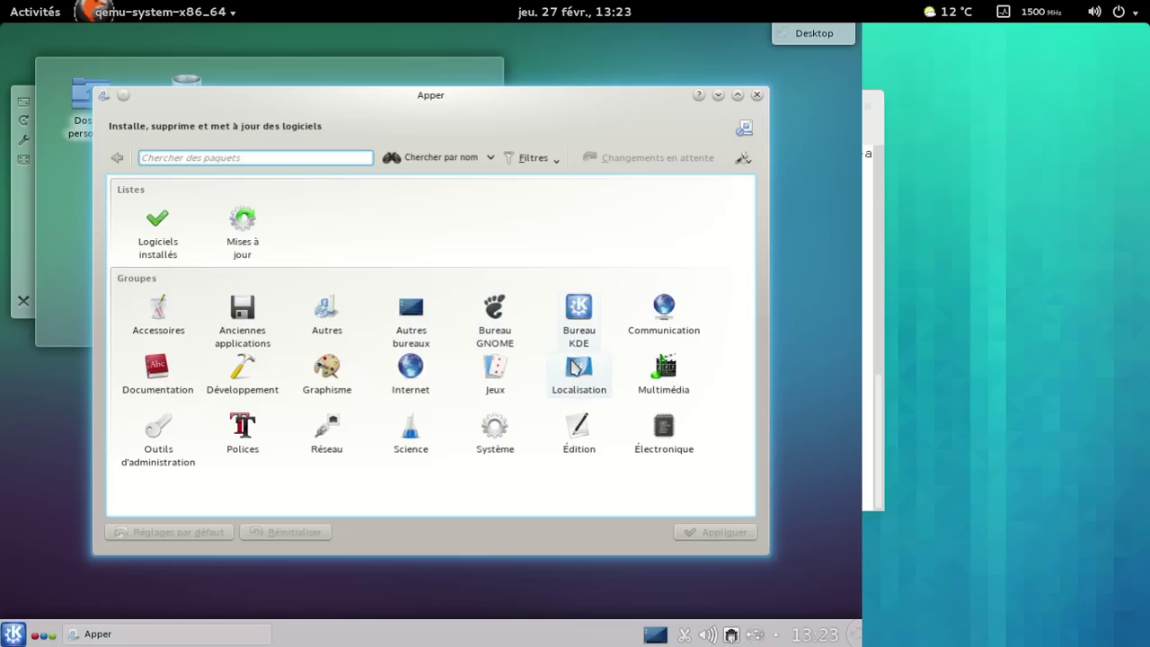
Browse the packages of the Internet group and search by name for "thunderbird"
click(415, 393)
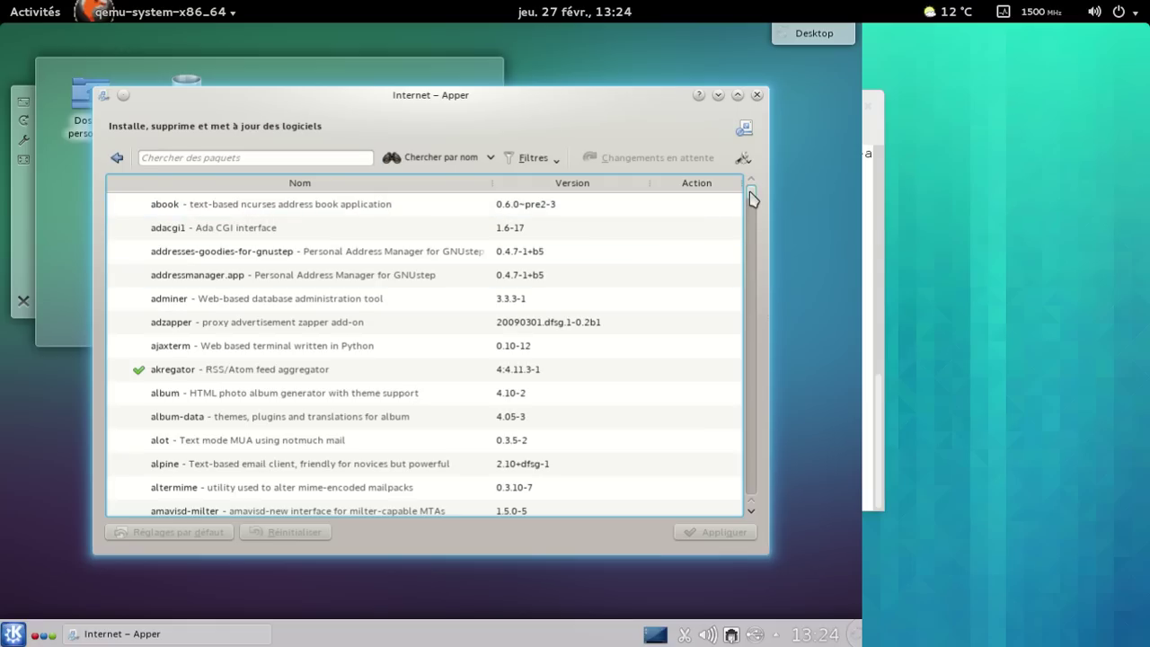
drag(753, 200, 752, 208)
click(224, 158)
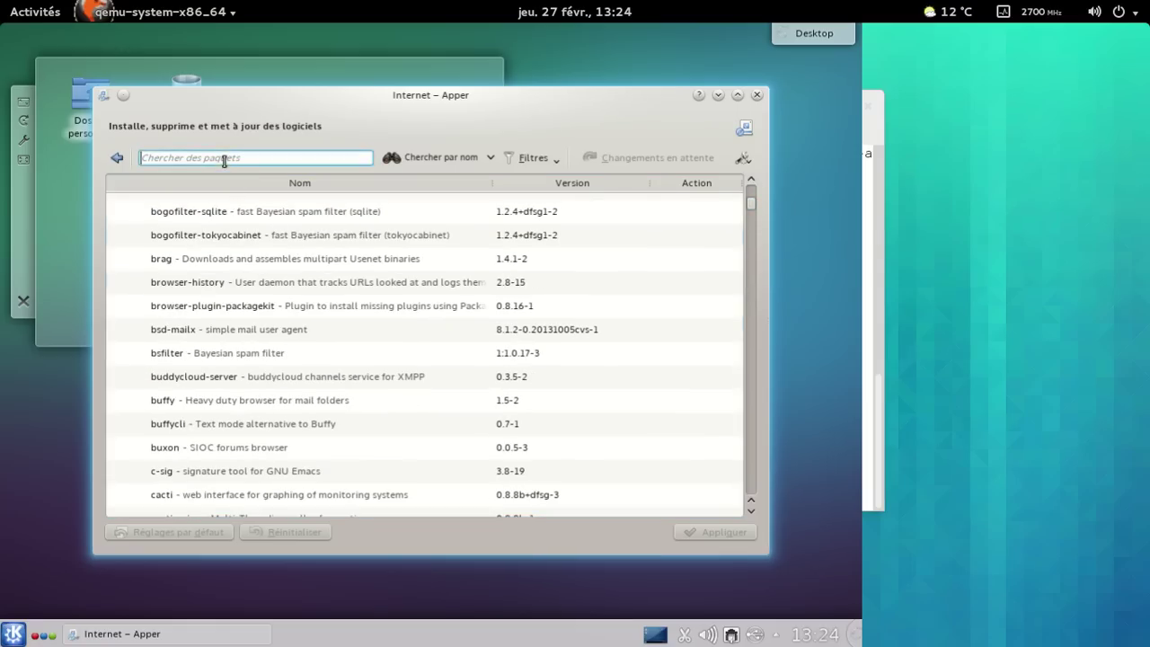
text(thunderbird)
key(Return)
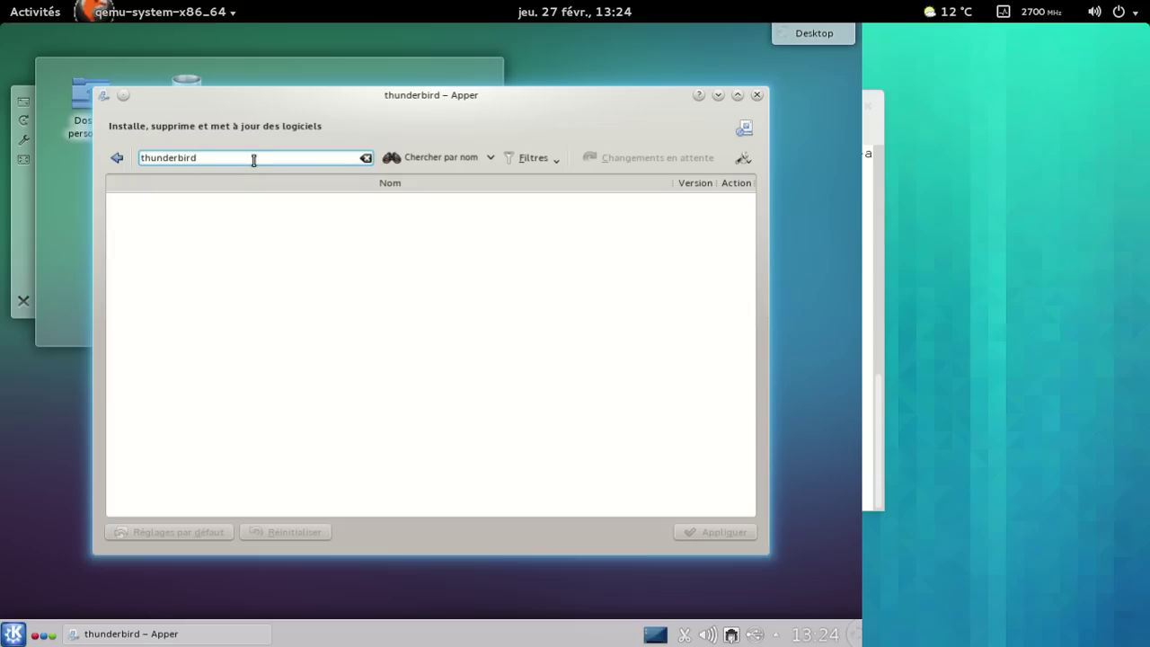
Replace the search term with "mail" and run the package search
key(BackSpace)
key(BackSpace)
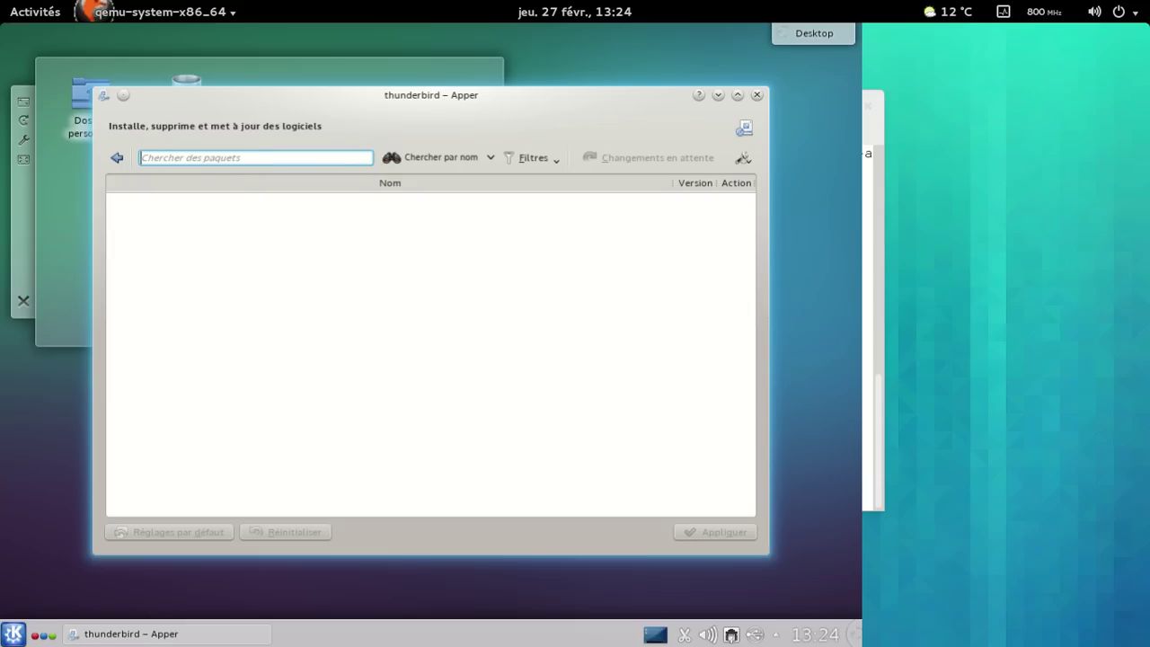
text(mail)
key(Return)
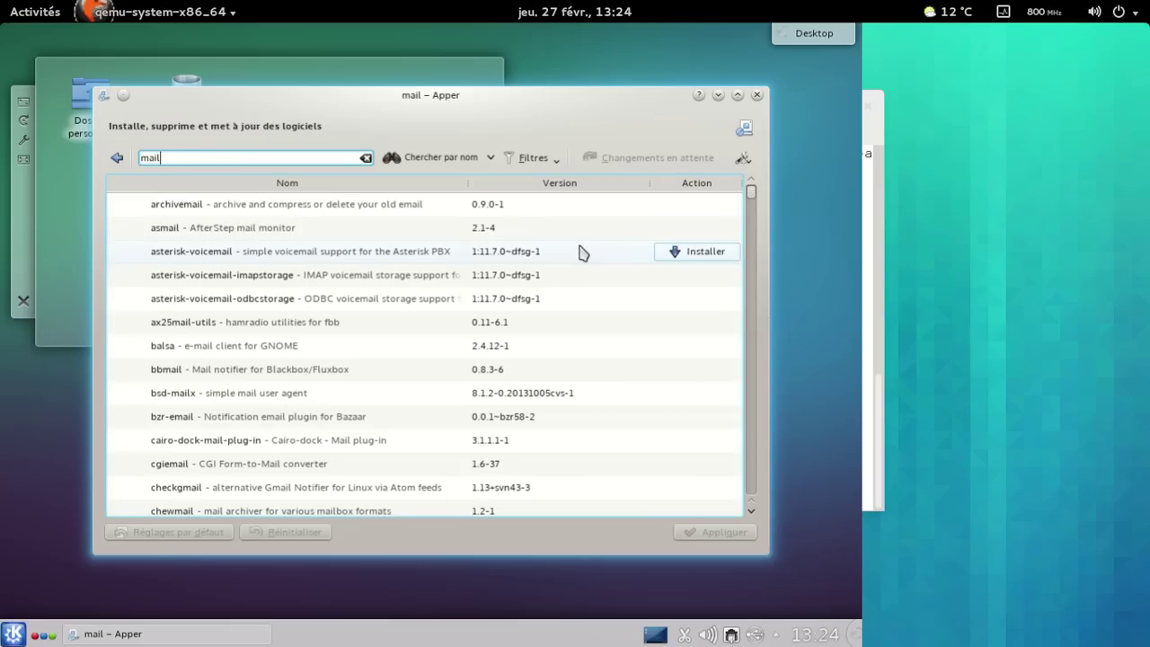
Find the icedove mail client among the mail packages and display its description
drag(750, 198, 758, 280)
mouse_move(754, 278)
mouse_down()
mouse_move(753, 313)
mouse_move(756, 286)
mouse_up()
scroll(725, 321, up, 9)
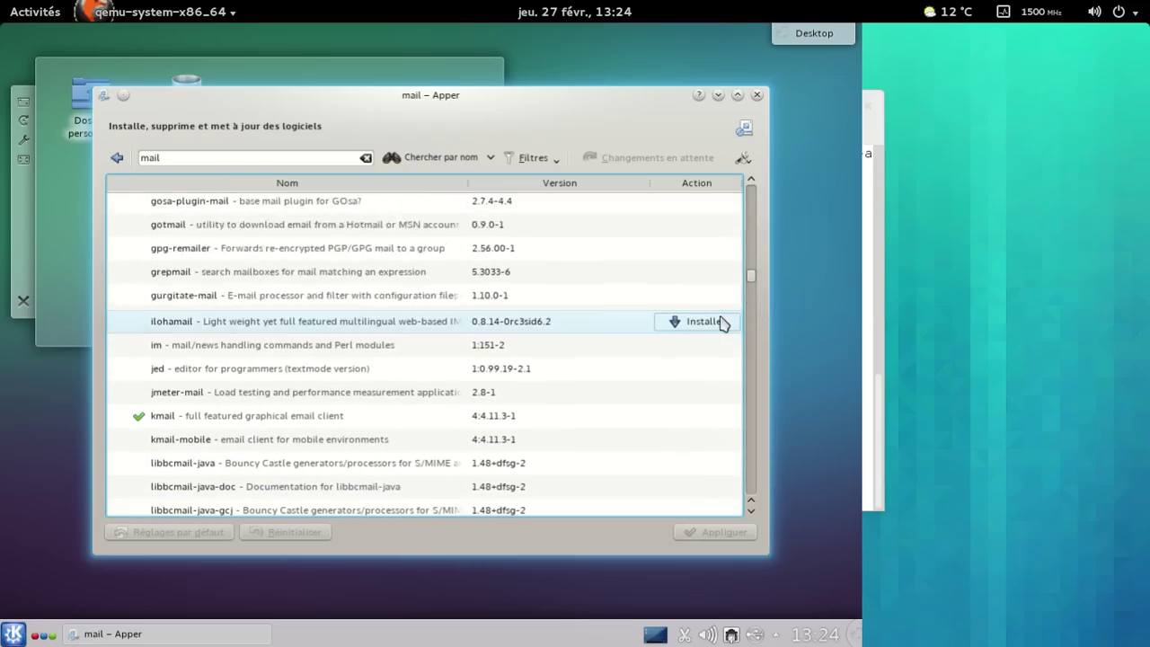
scroll(725, 322, down, 5)
scroll(724, 321, down, 4)
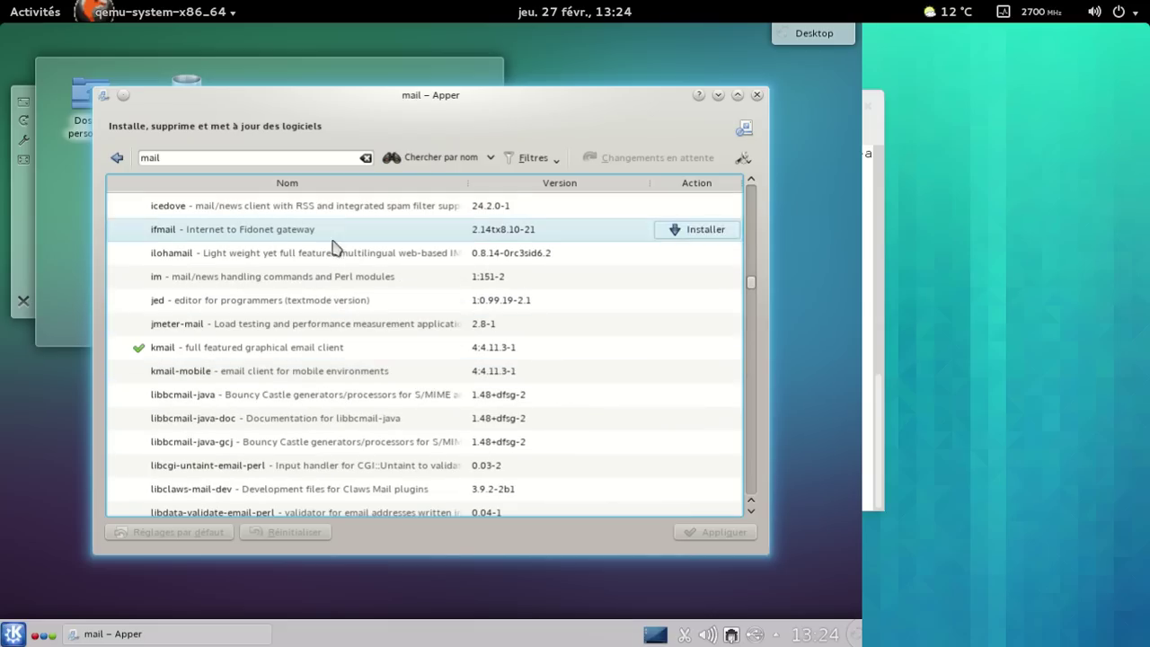
click(328, 211)
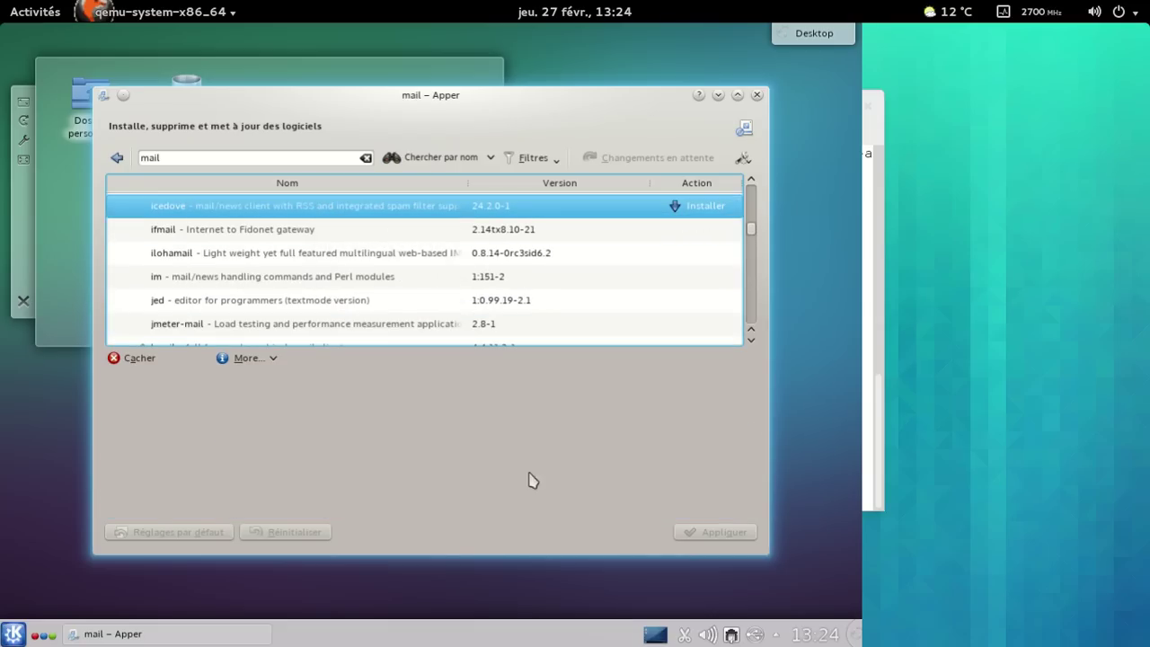
click(244, 358)
click(644, 384)
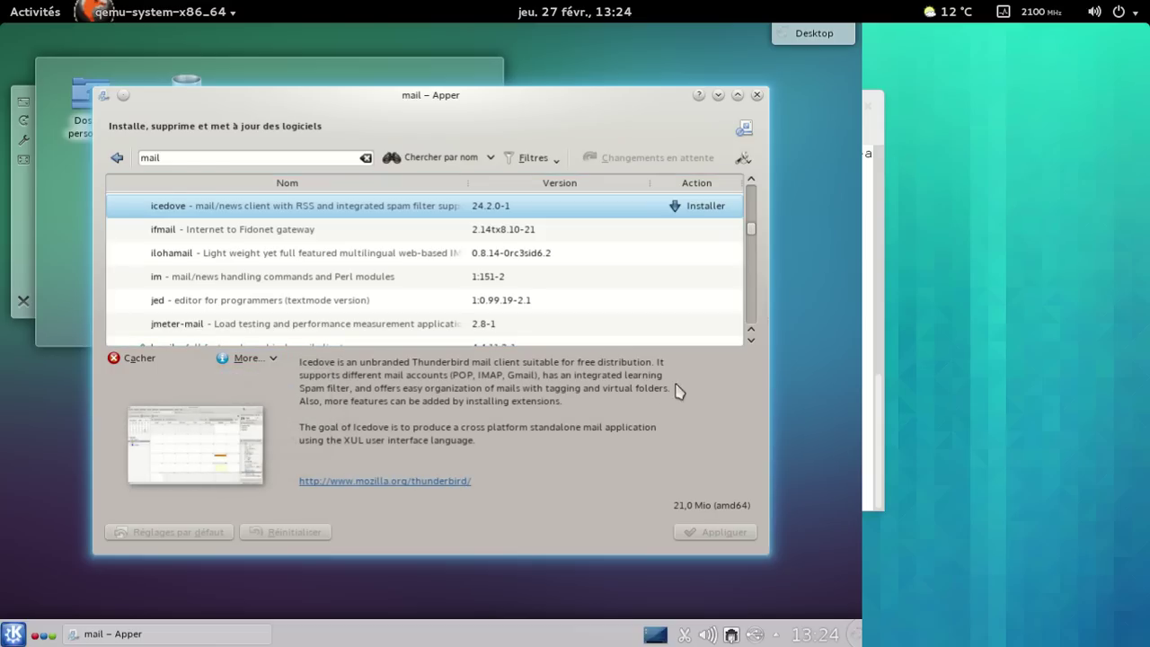
Install the icedove package and accept the additional libevent-2.0-5 dependency
click(717, 212)
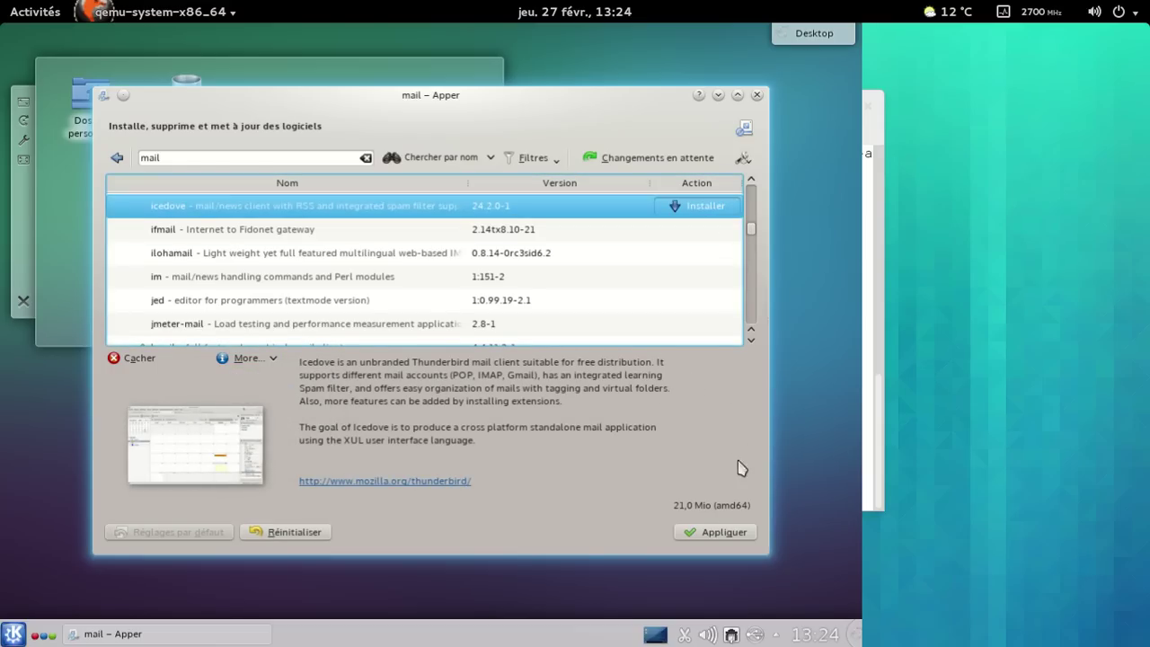
click(725, 534)
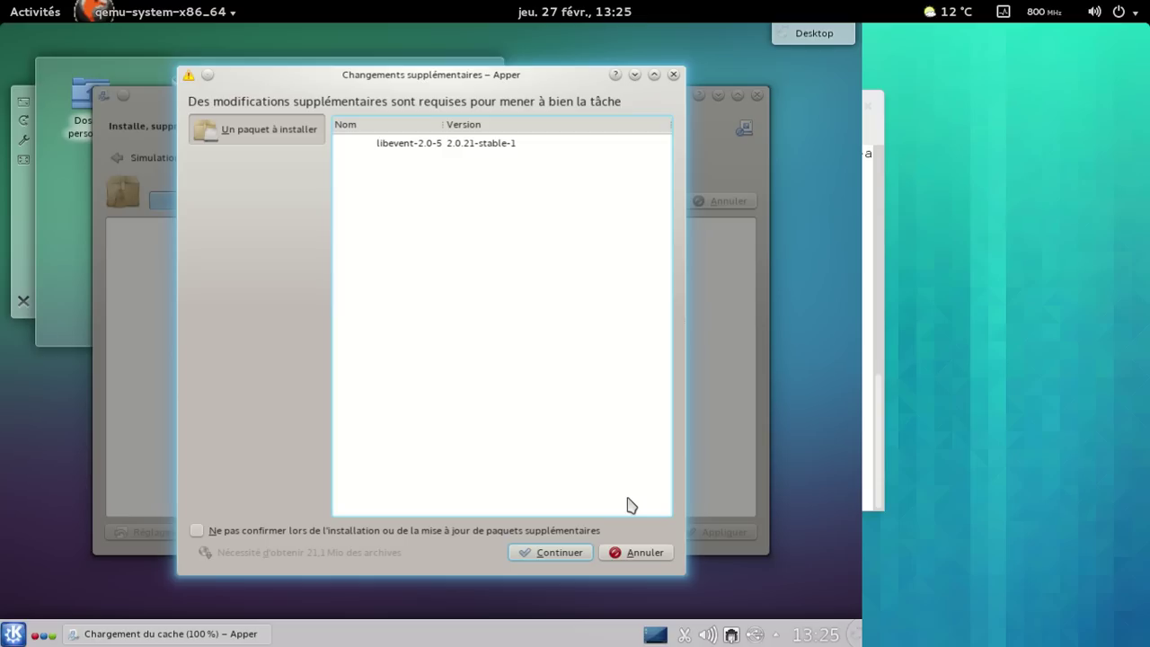
click(578, 553)
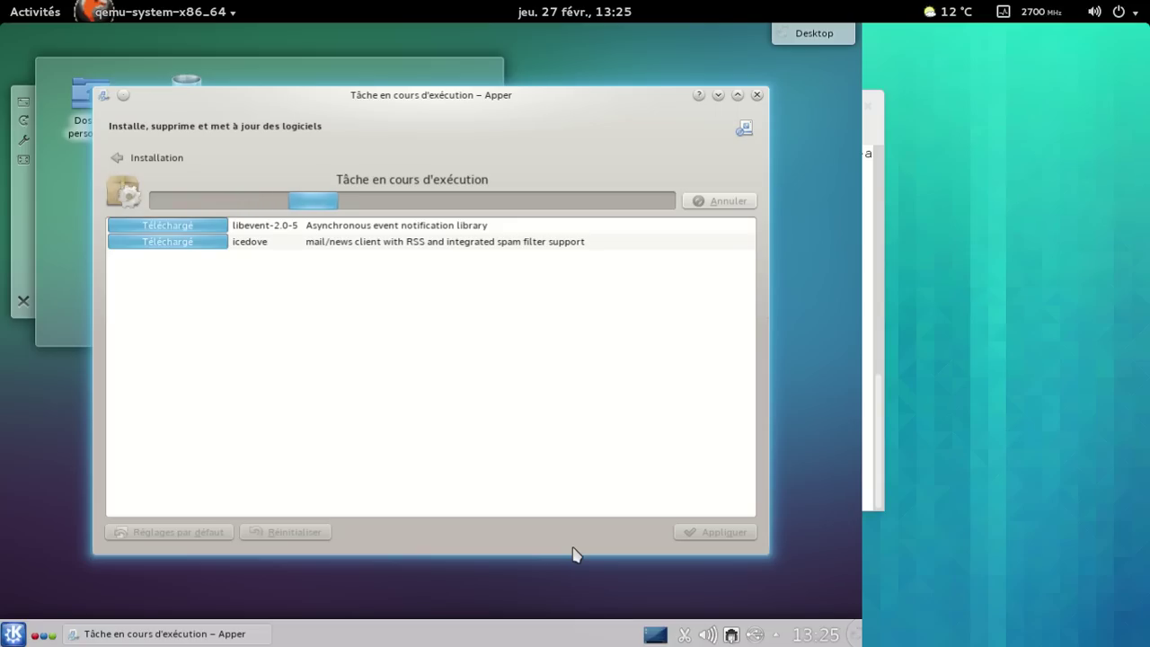
Launch the Firefox web browser and check its installed plugins at about:plugins in a new tab
click(13, 634)
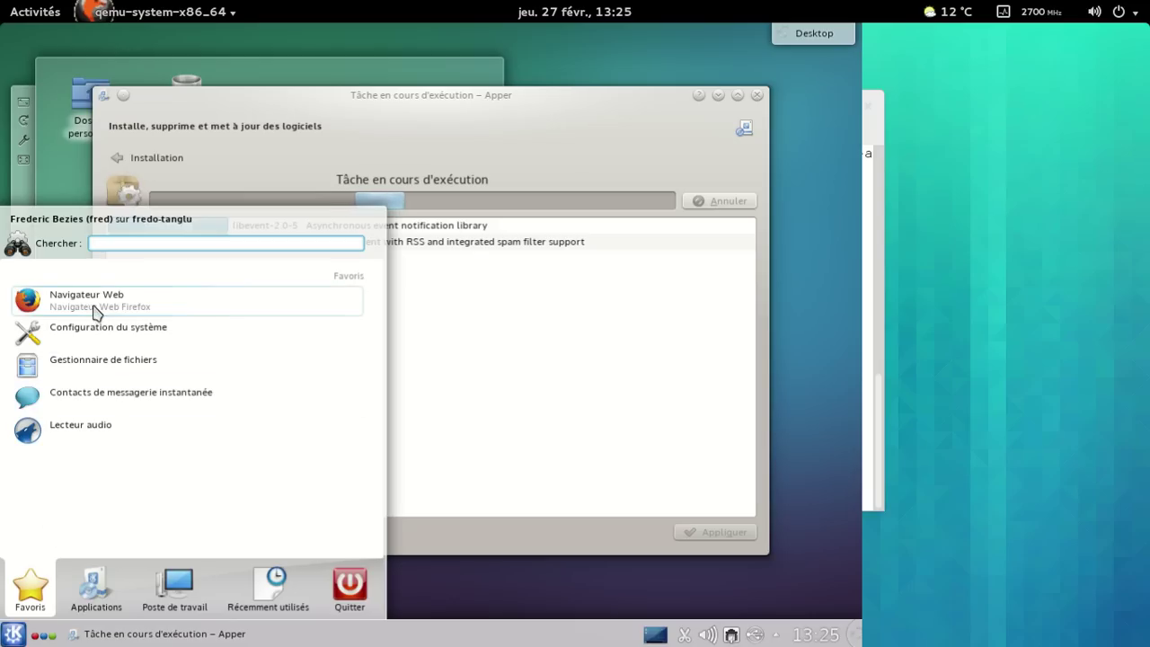
click(93, 310)
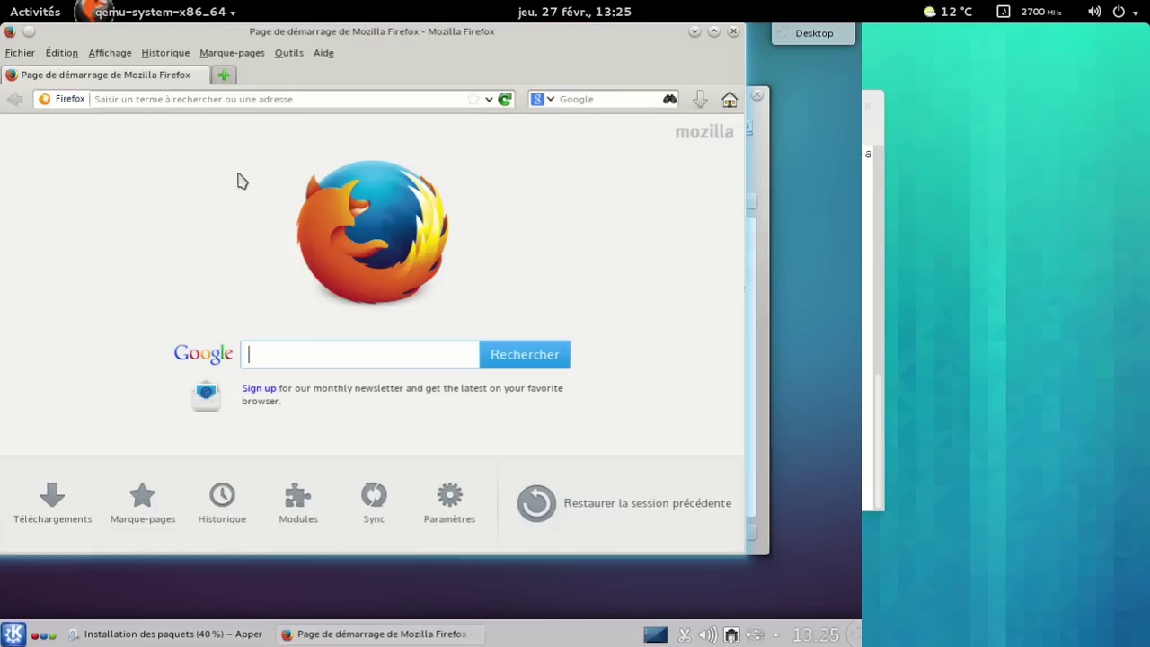
click(224, 78)
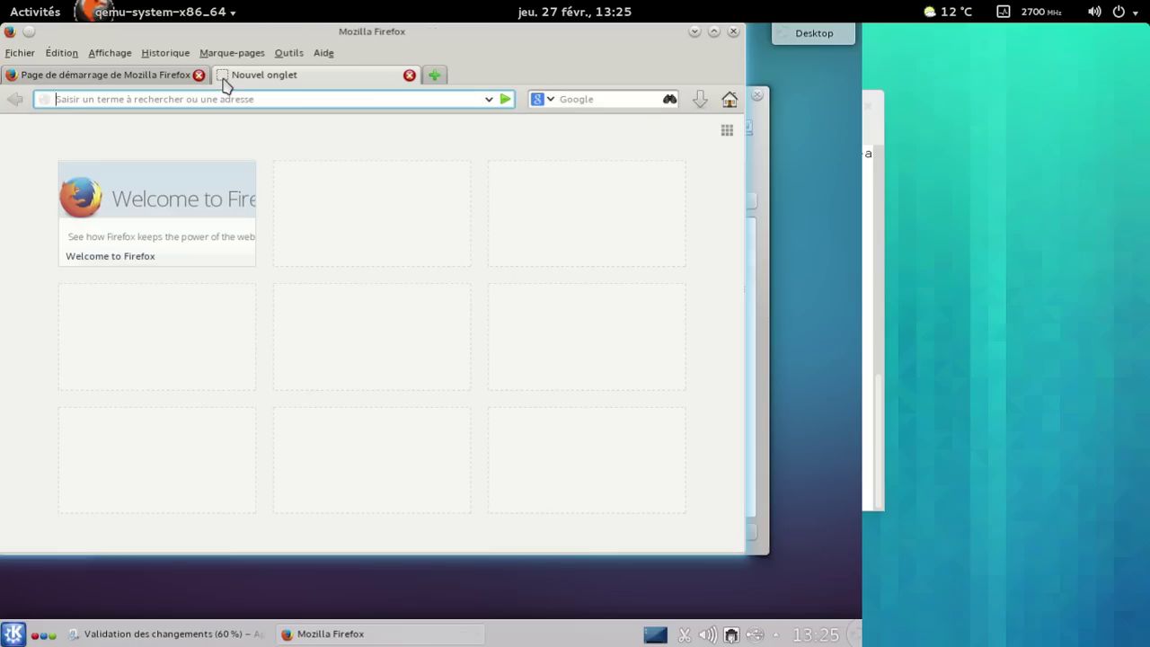
text(about:plugins)
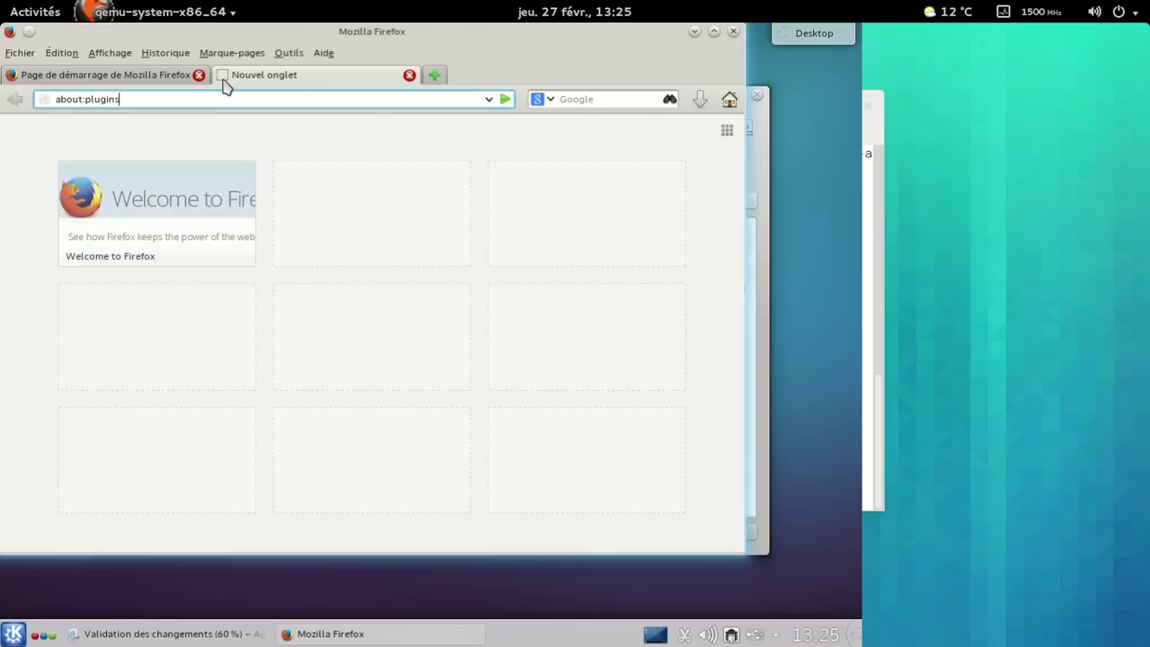
key(Return)
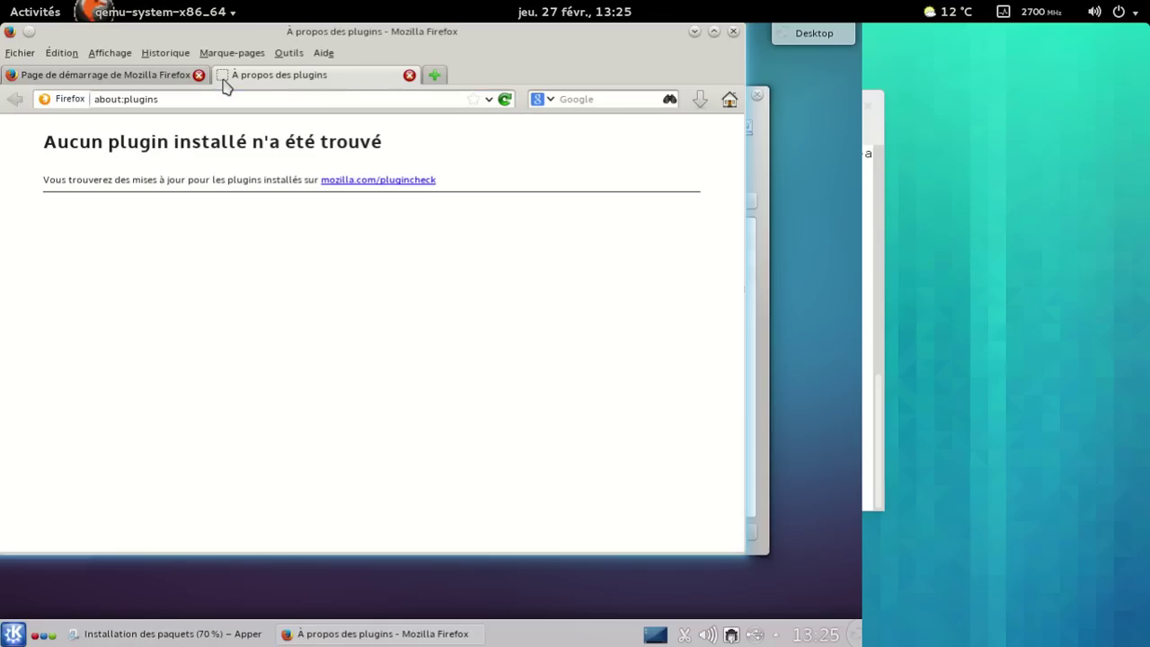
Close the plugins tab and Firefox, and dismiss Apper's new application dialog without launching Icedove
click(410, 76)
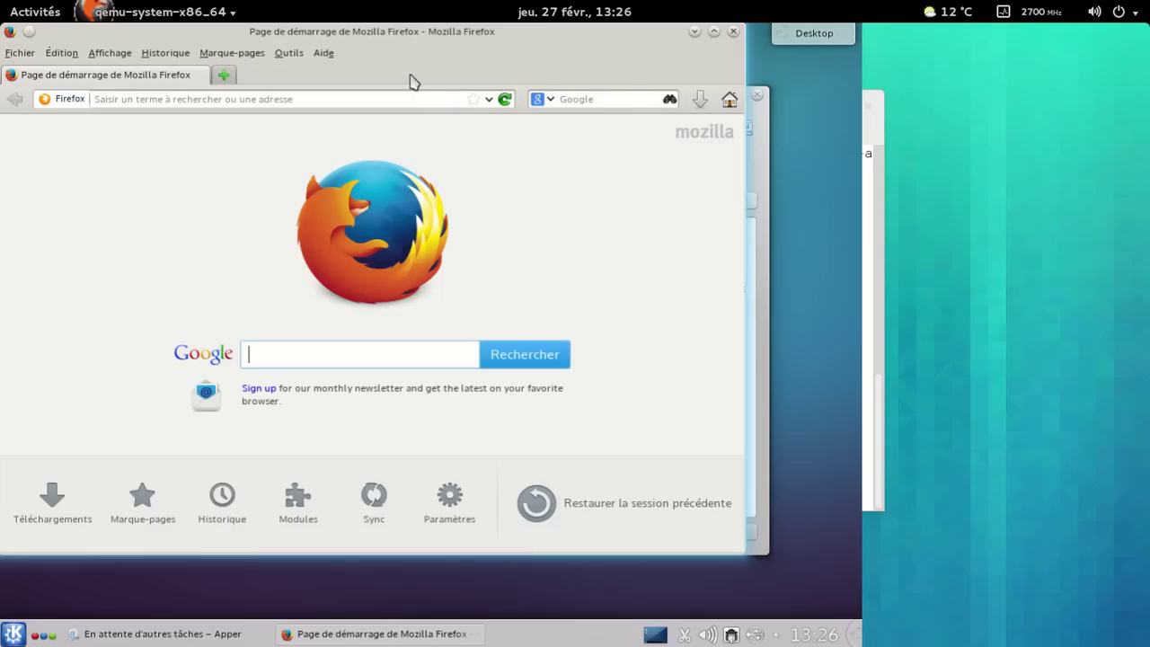
click(733, 32)
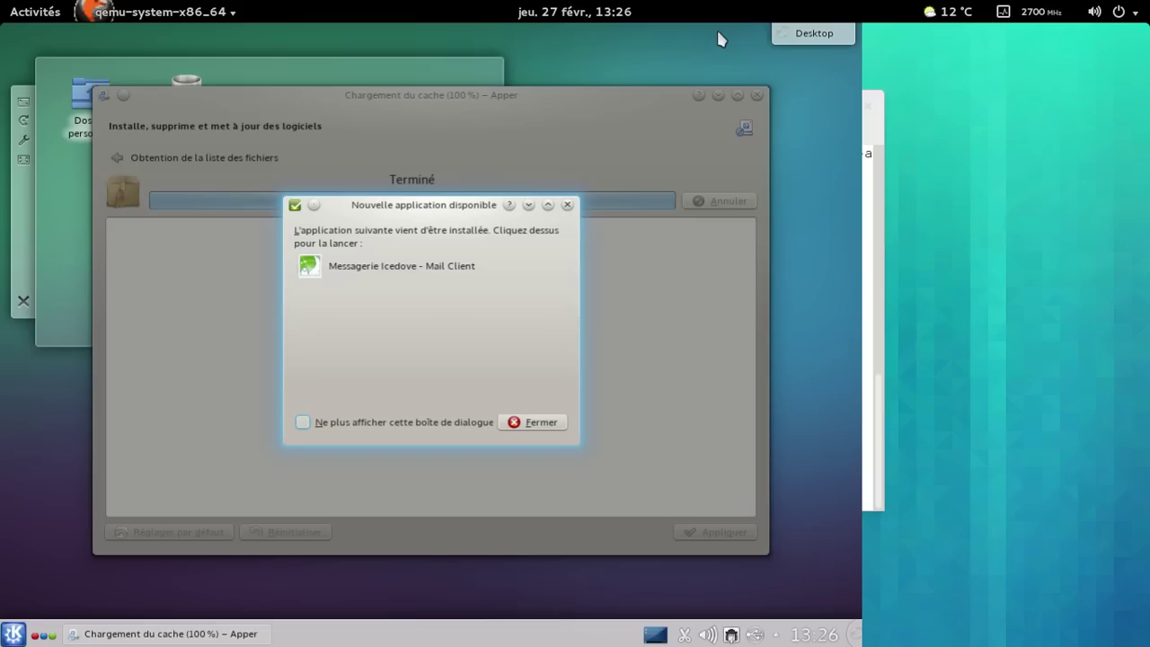
click(530, 424)
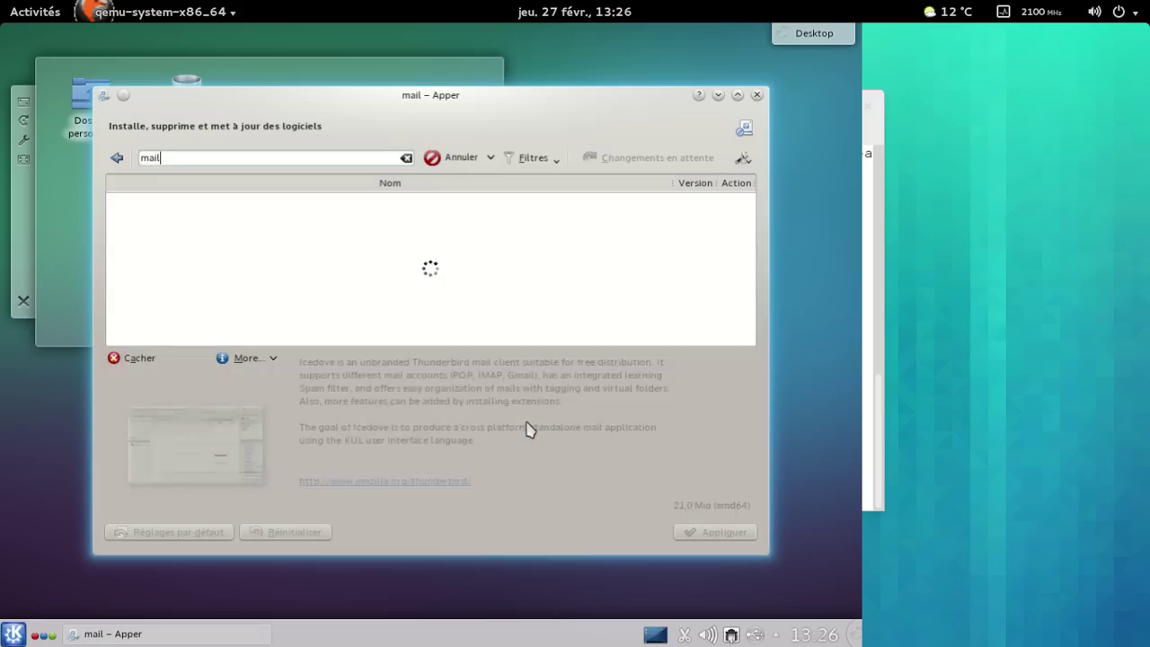
Search the packages for "flash" again to recheck the Flash plugin's installation status
double_click(267, 155)
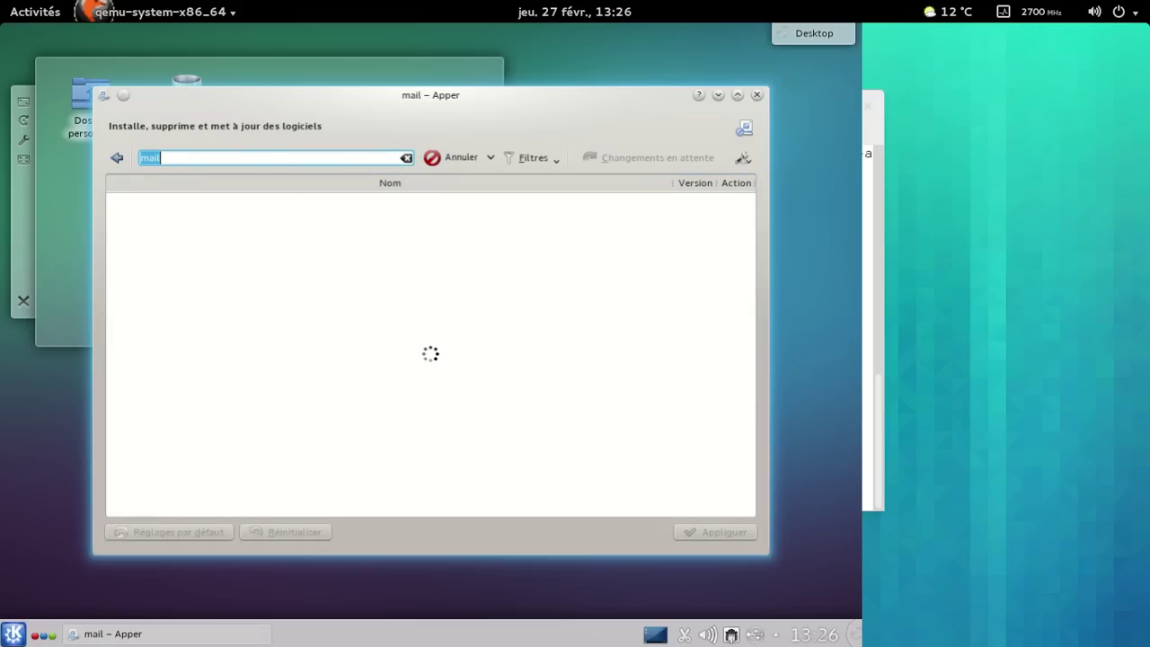
text(flash)
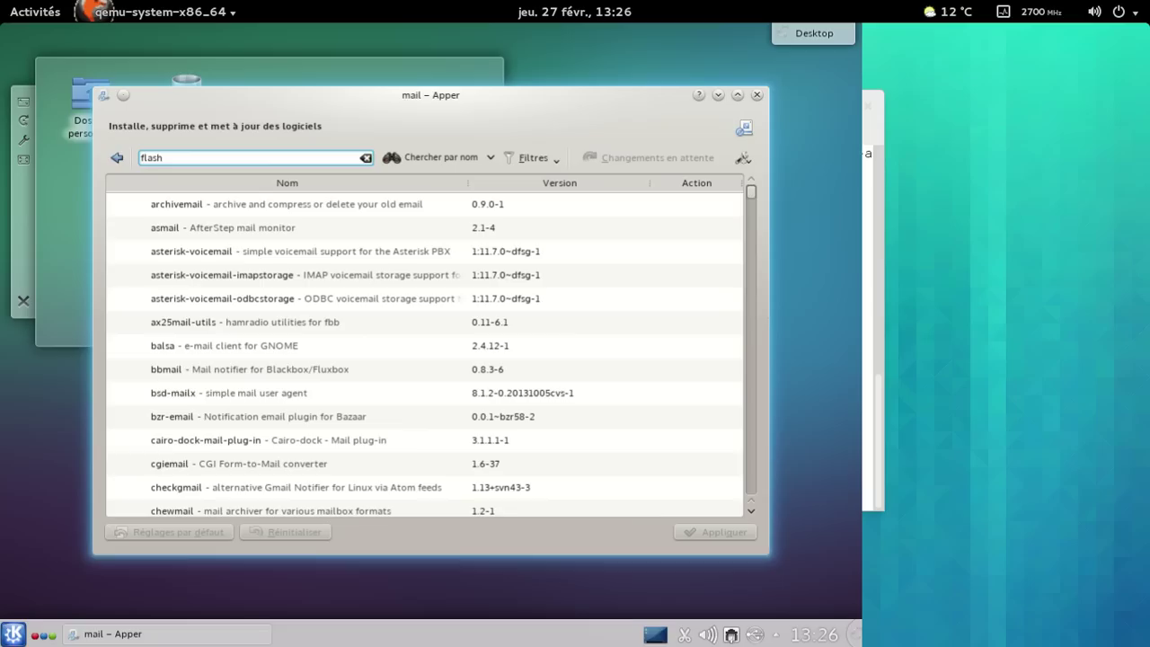
click(419, 158)
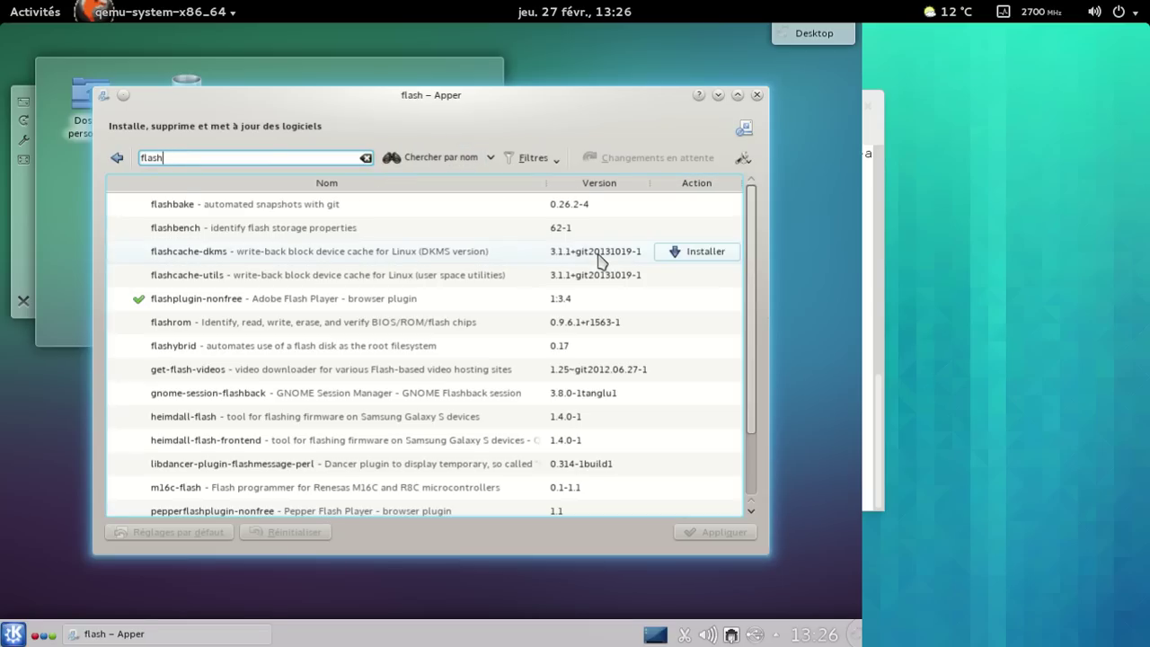
Show the details of the flashplugin-nonfree package and examine its description, information choices and the neighbouring packages
click(458, 302)
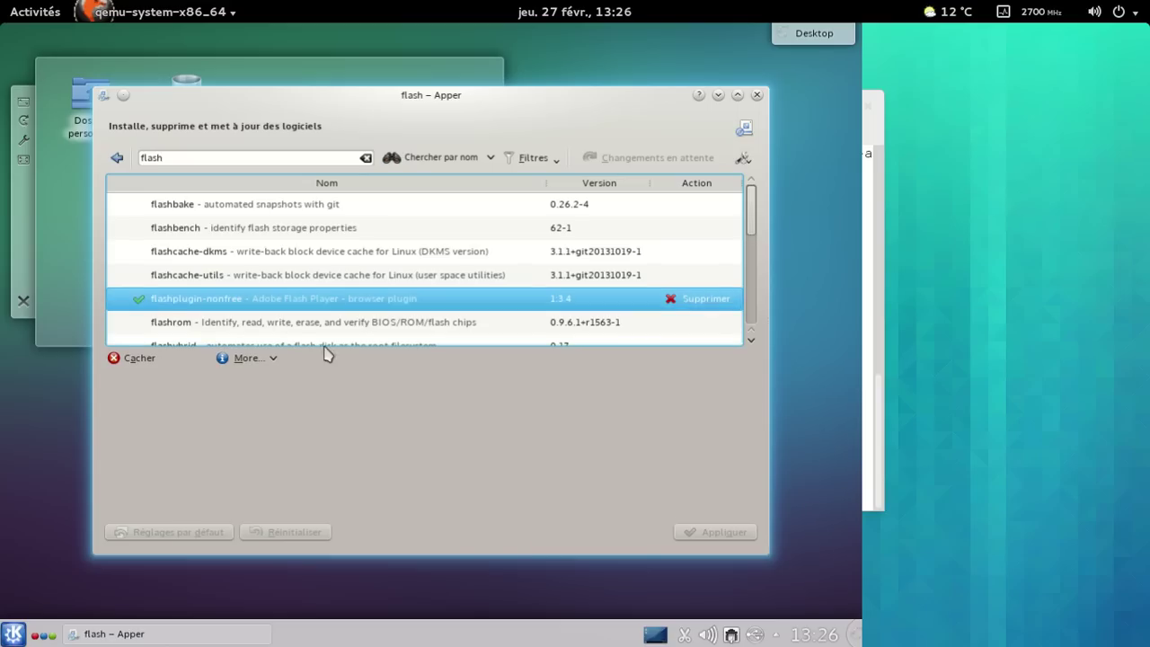
click(254, 360)
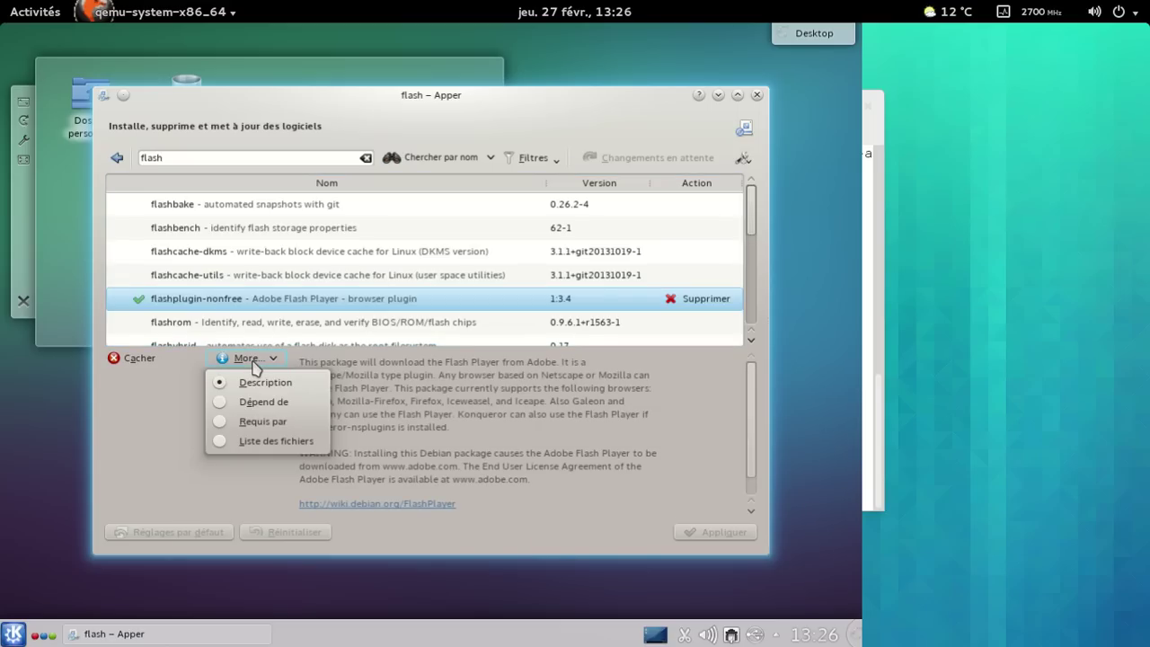
click(678, 371)
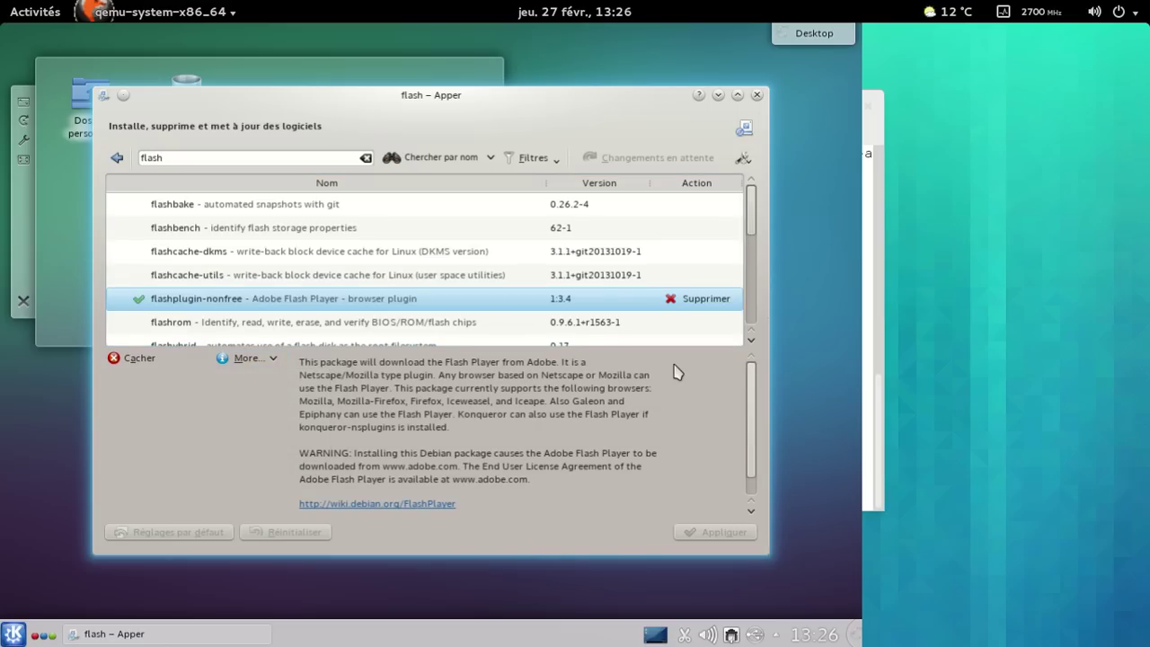
scroll(678, 371, down, 1)
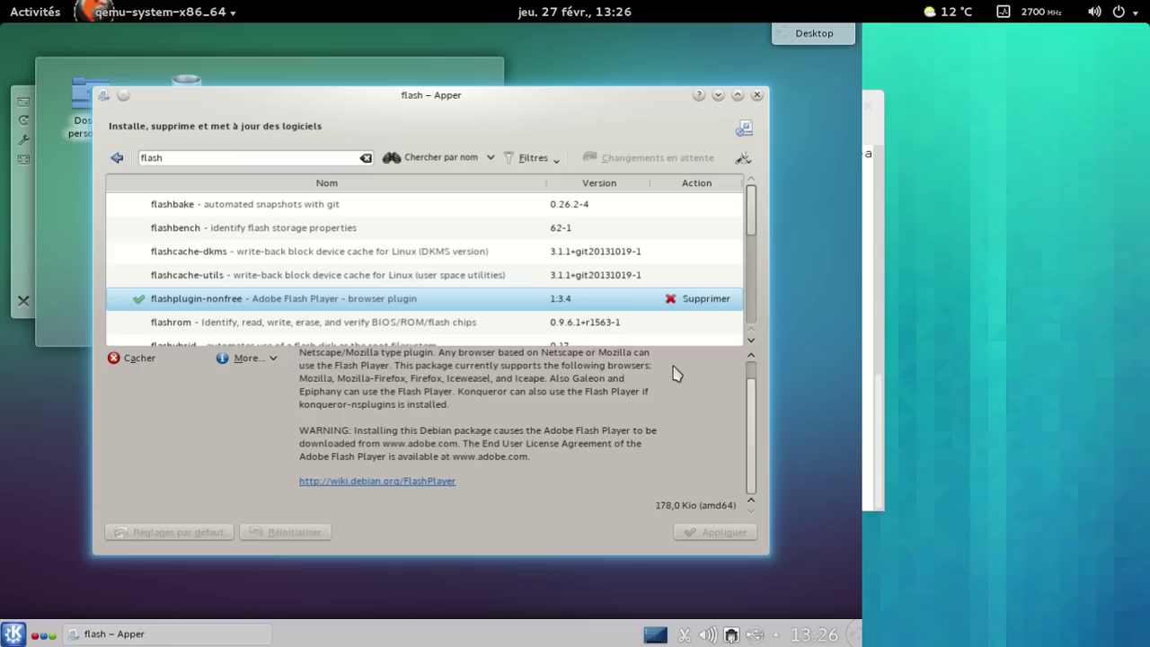
scroll(678, 371, up, 1)
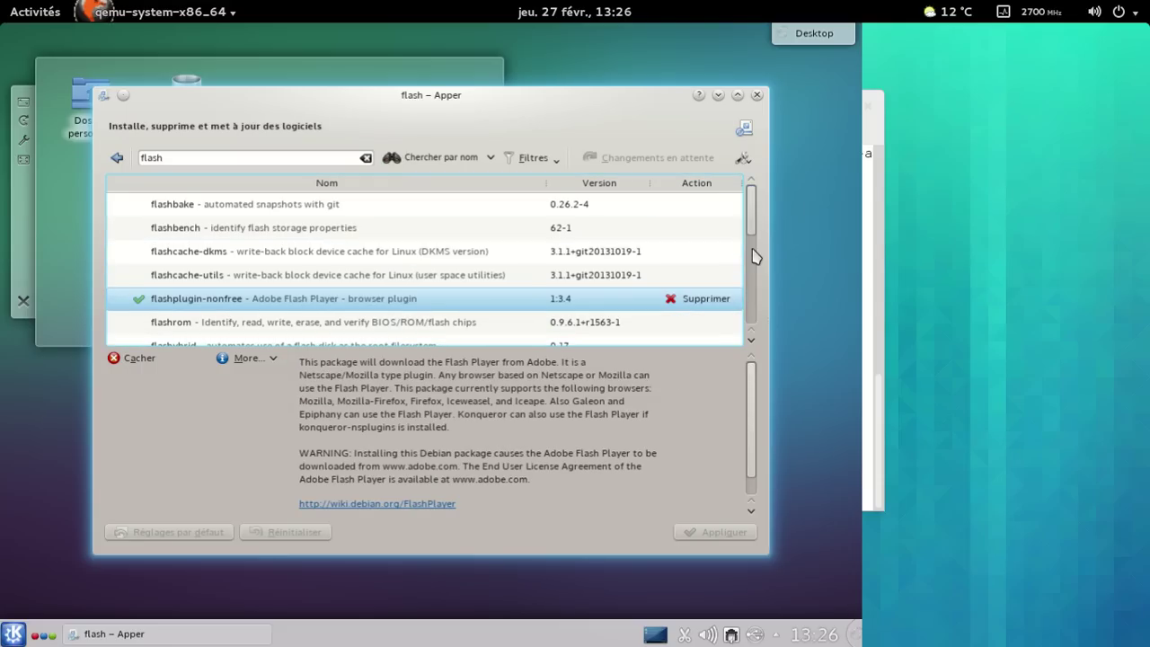
scroll(748, 252, down, 2)
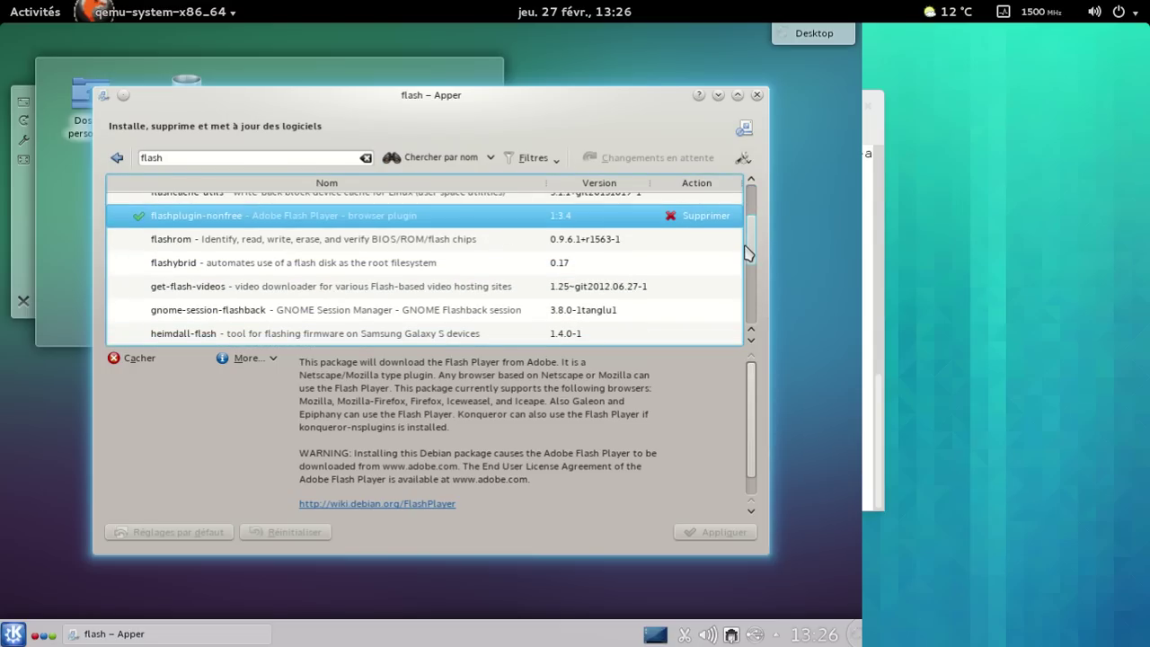
scroll(745, 253, down, 3)
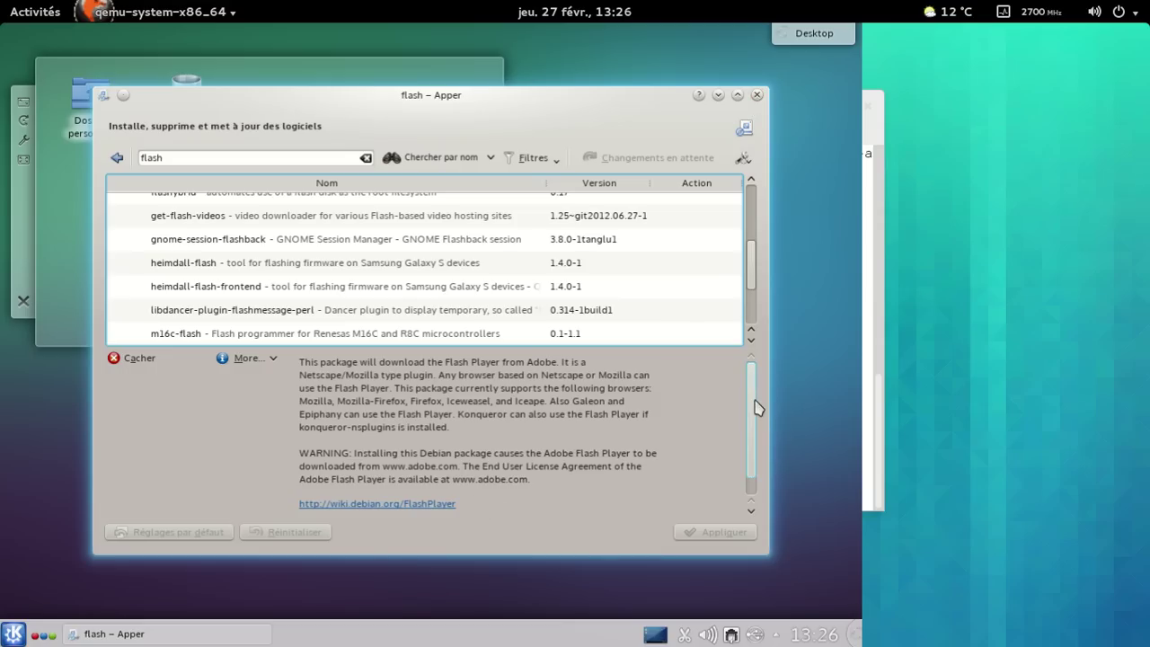
scroll(755, 445, down, 1)
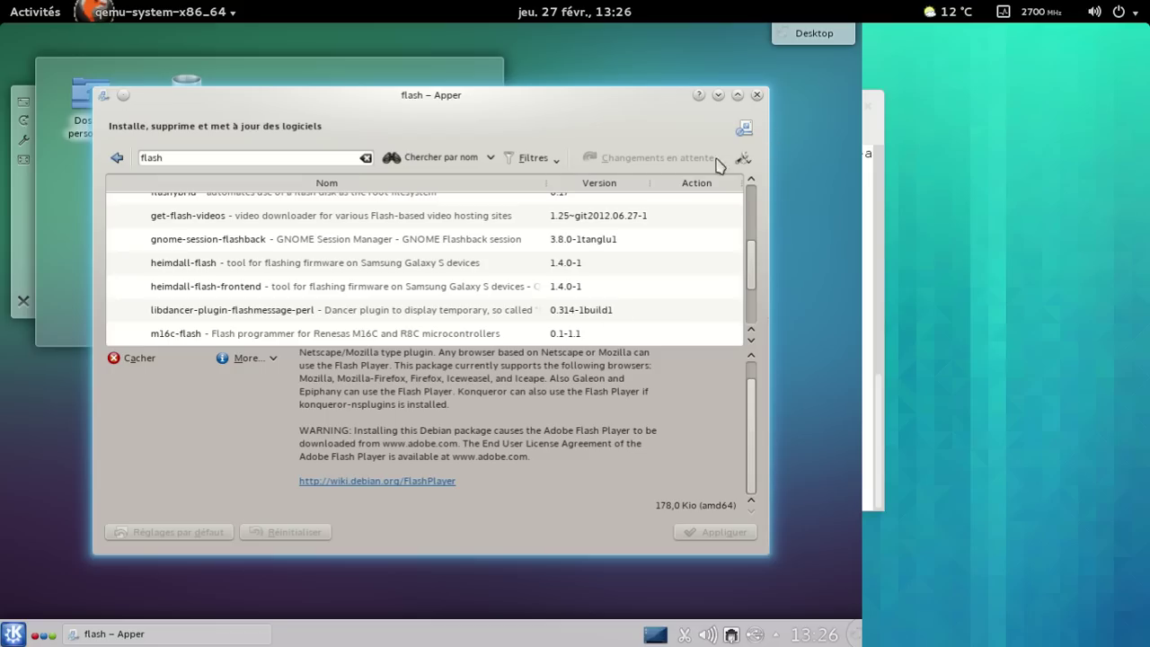
Open the package's wiki.debian.org/FlashPlayer page, closing Apper, and read the wiki's Flash installation instructions
click(434, 483)
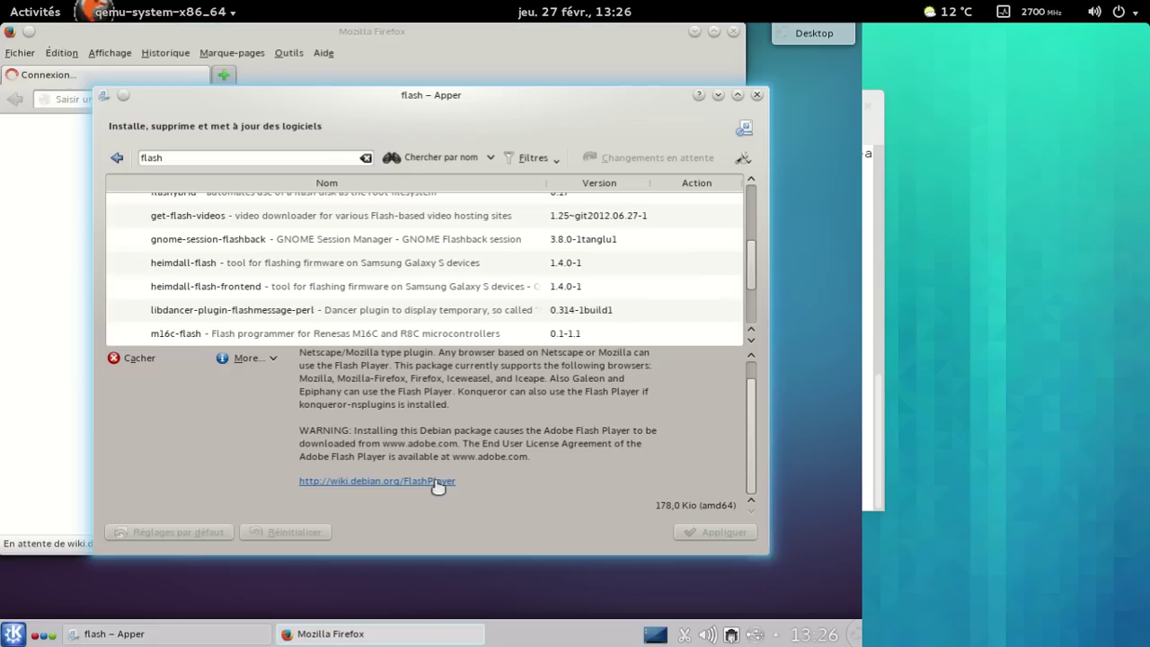
click(757, 95)
scroll(544, 364, down, 1)
scroll(543, 364, down, 10)
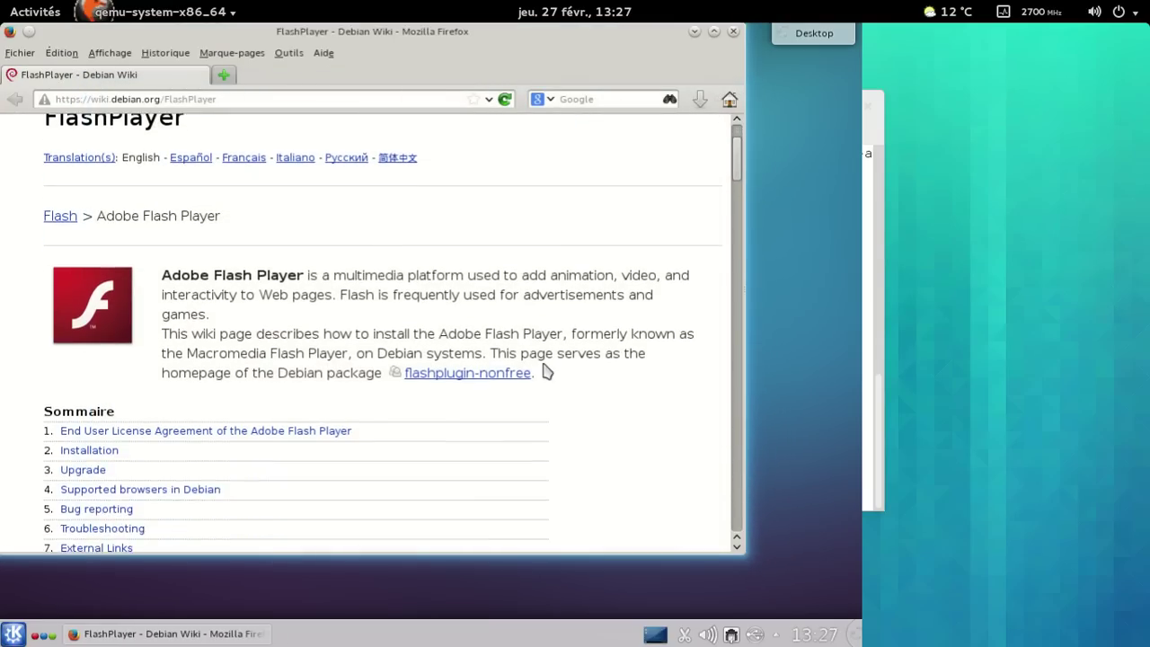
scroll(546, 370, down, 4)
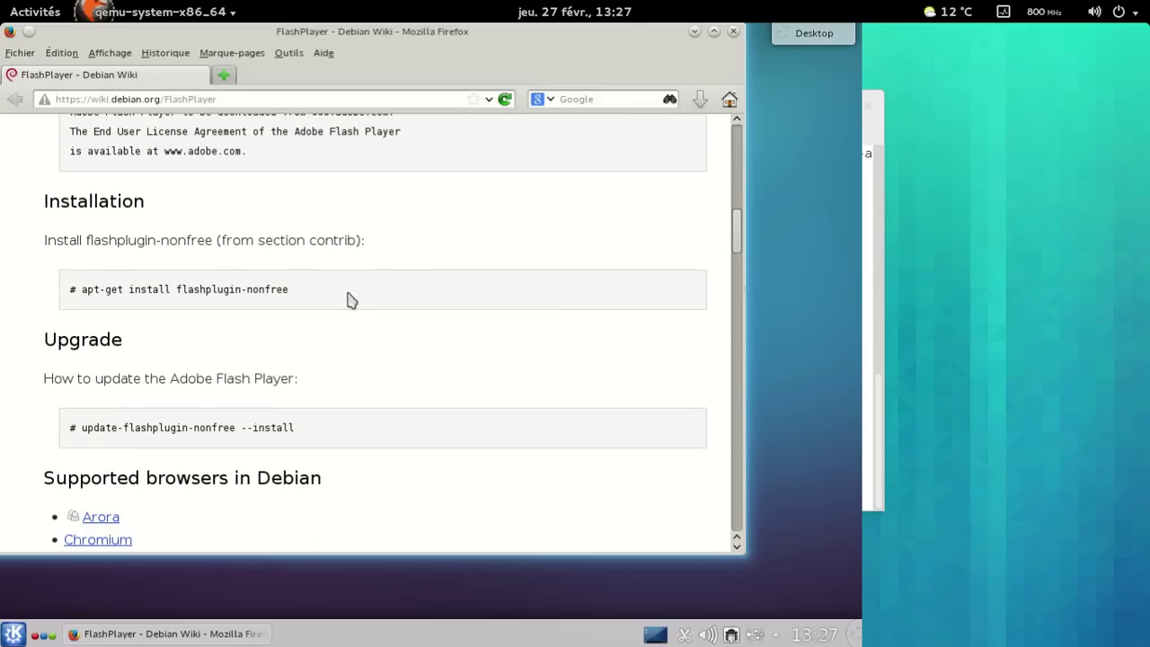
scroll(301, 242, up, 2)
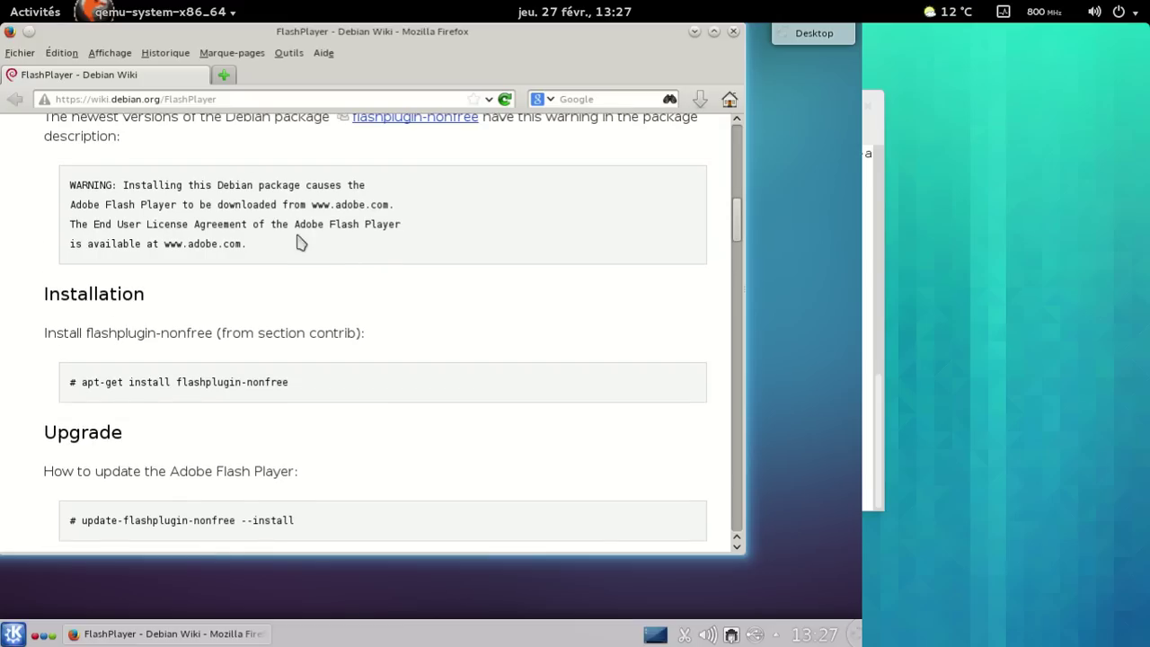
Check the browser's installed plugins at about:plugins in a new tab
click(224, 79)
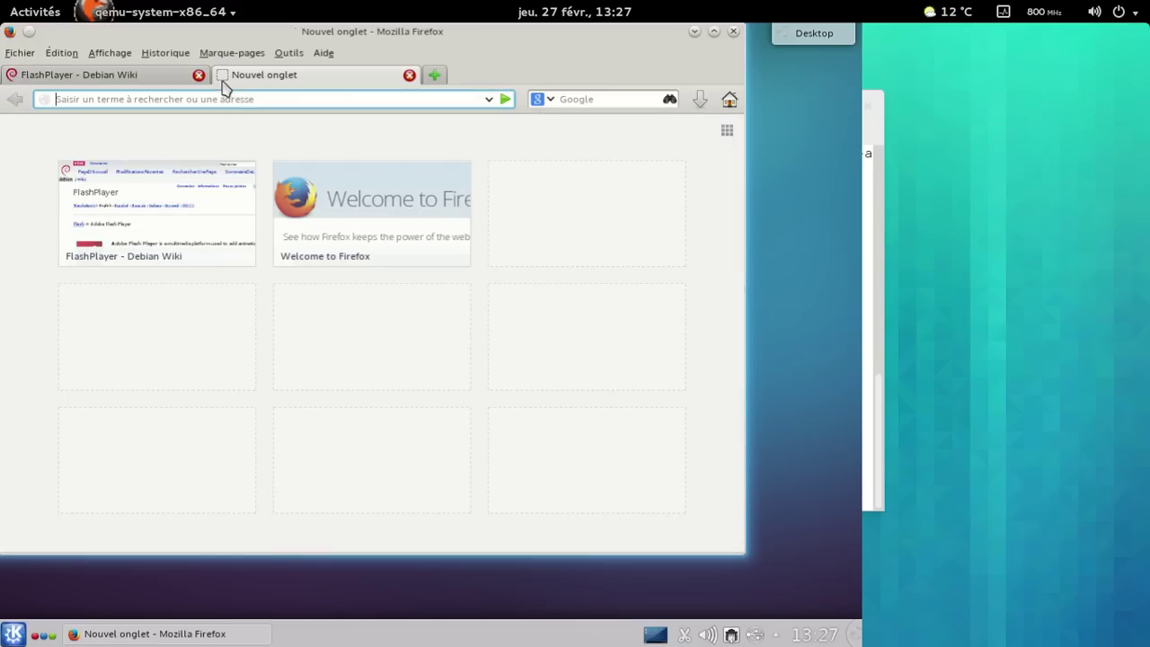
text(abou)
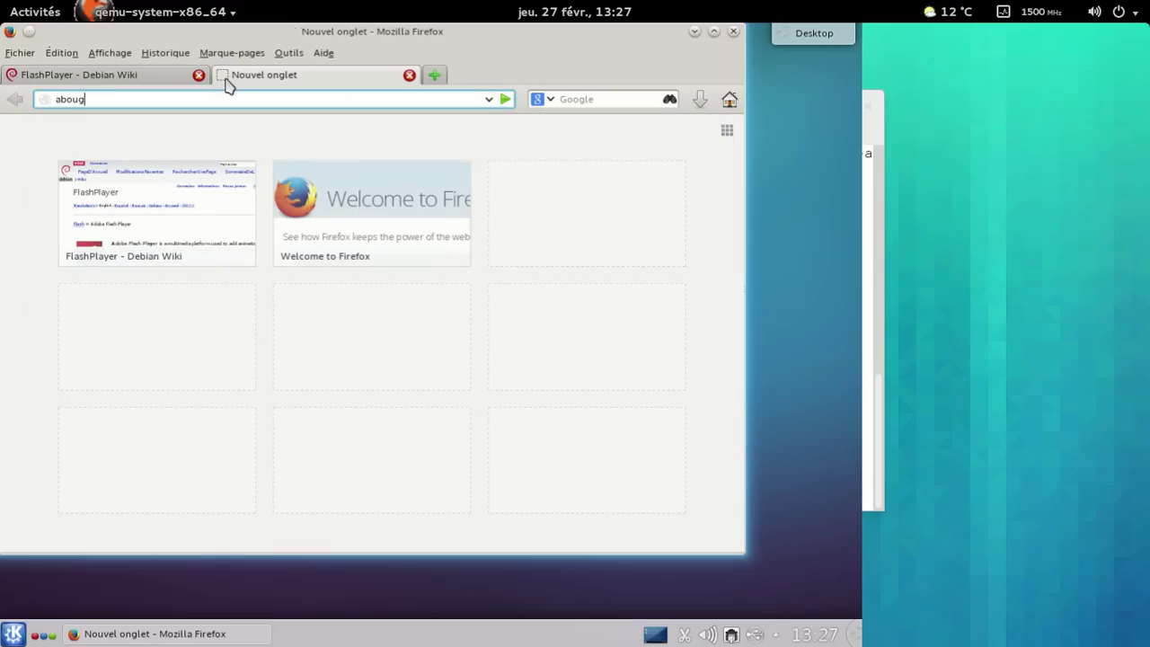
text(t:)
key(Return)
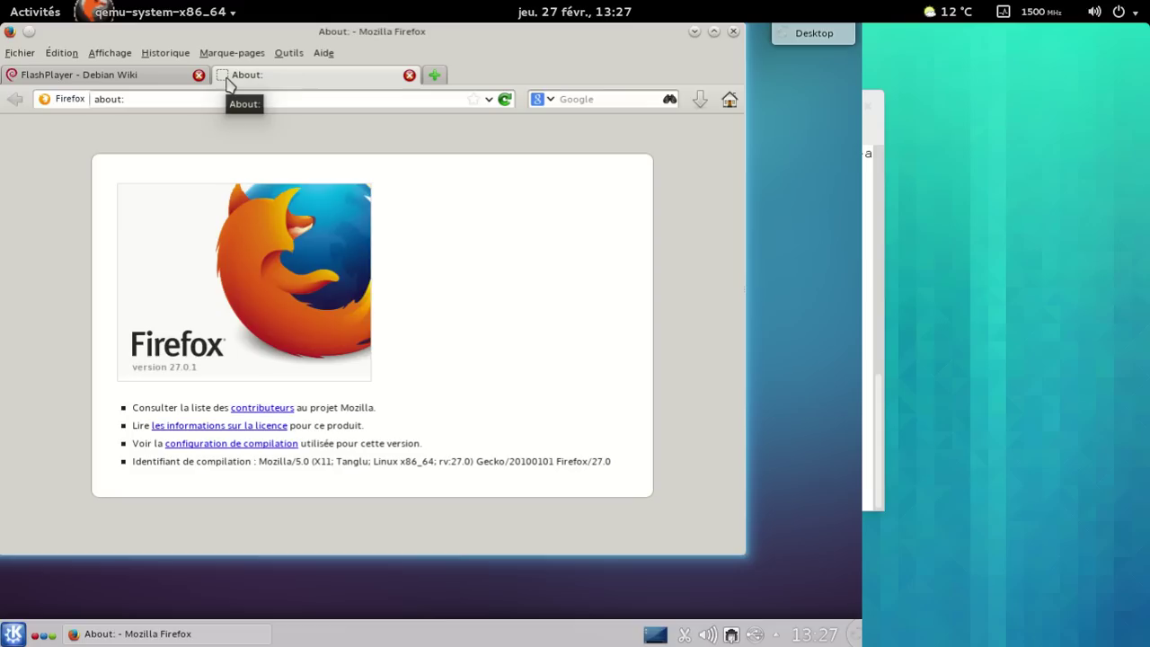
click(215, 101)
text(plugins)
key(Return)
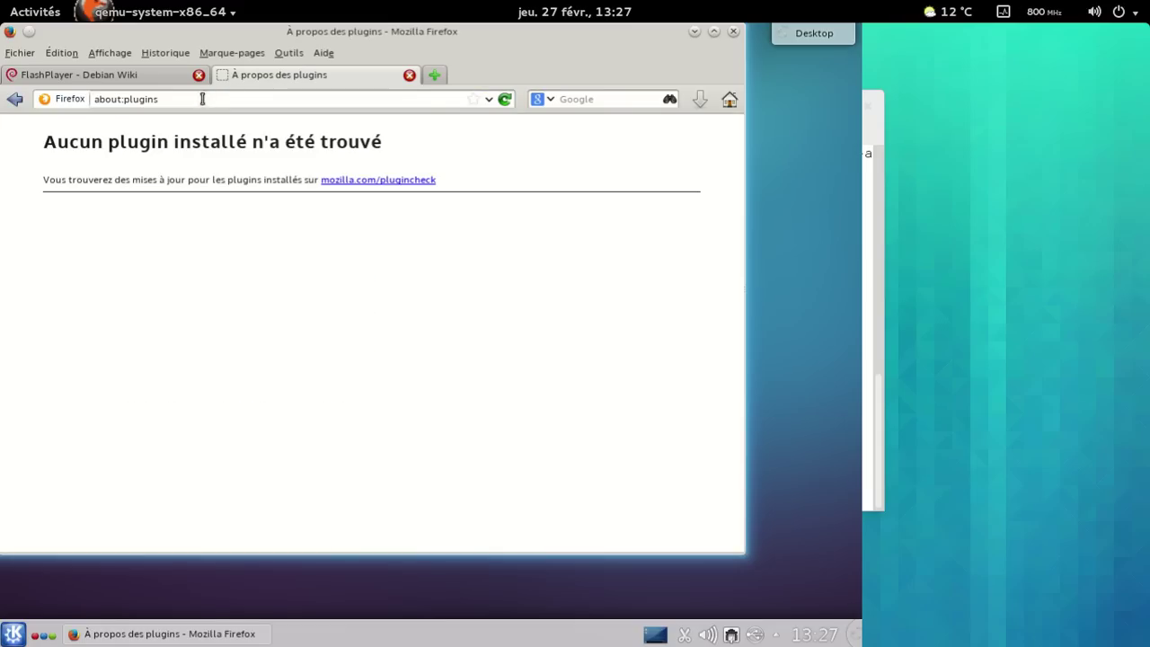
Return to the FlashPlayer wiki tab and find and launch the Konsole terminal
click(125, 81)
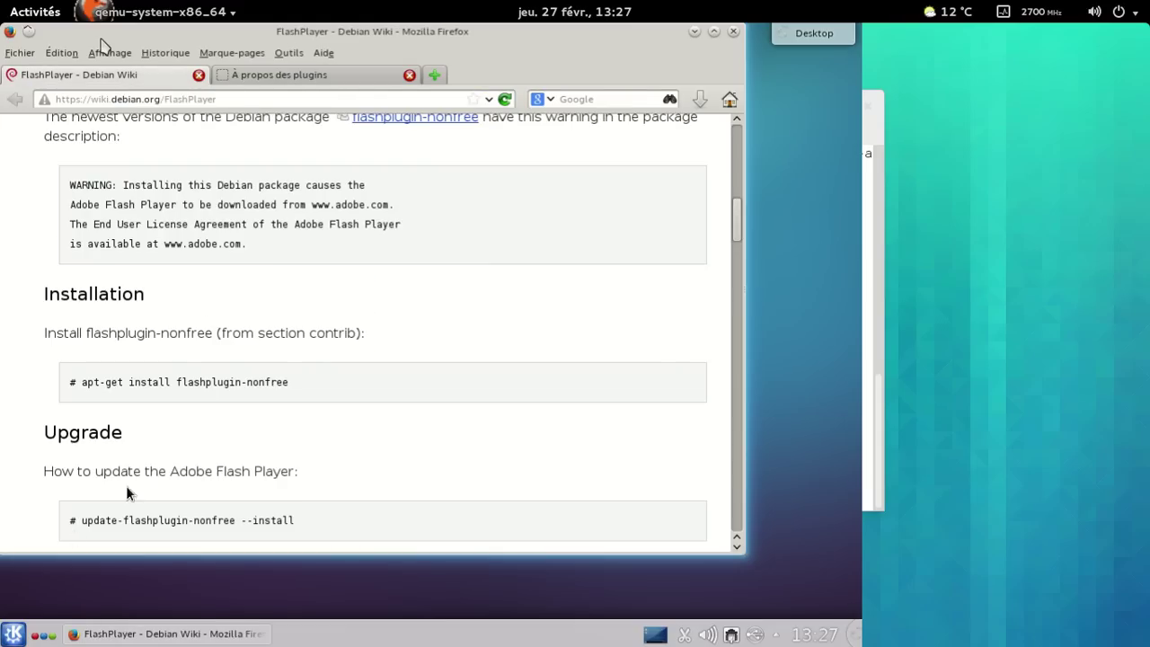
key(super)
click(220, 337)
click(13, 633)
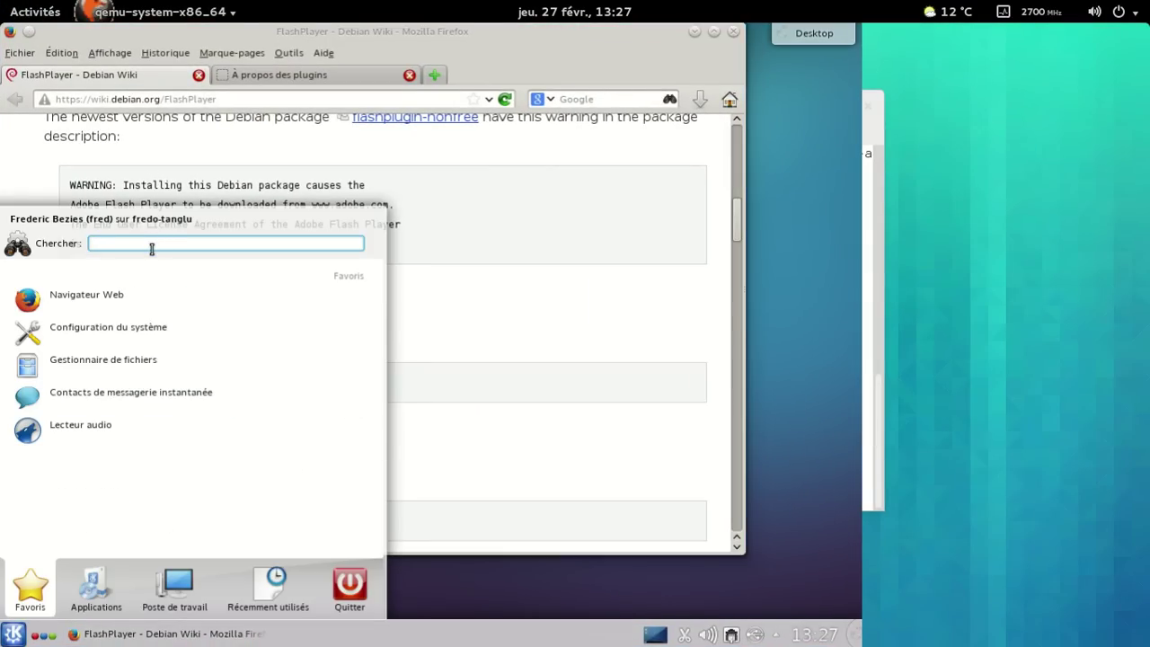
text(konsole)
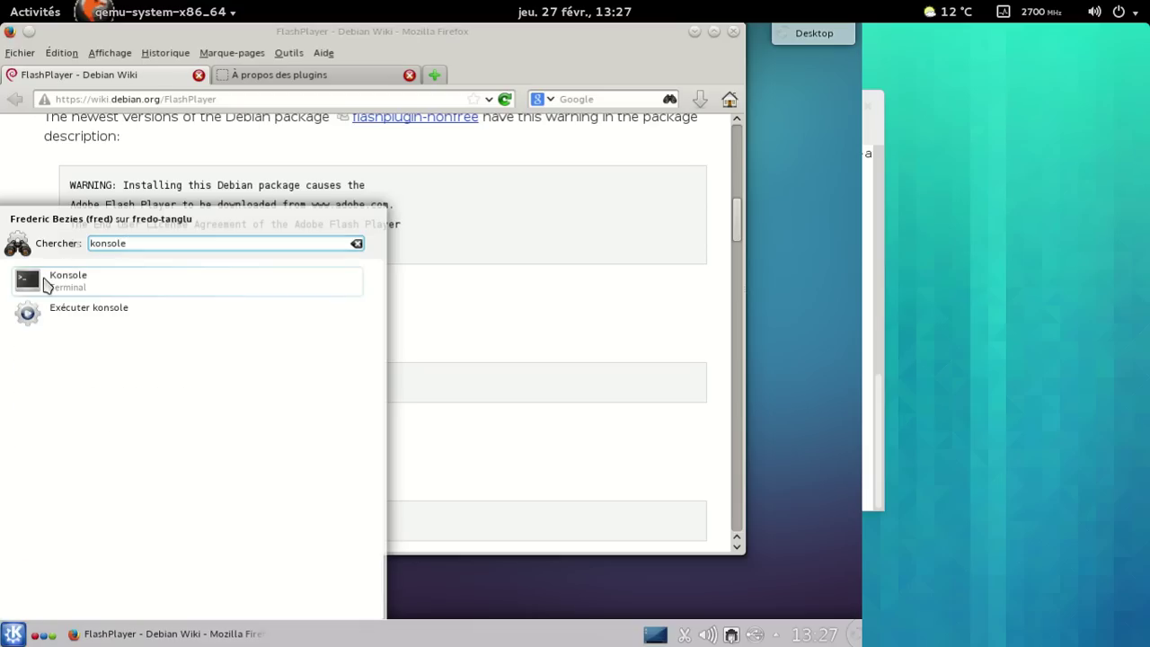
click(47, 279)
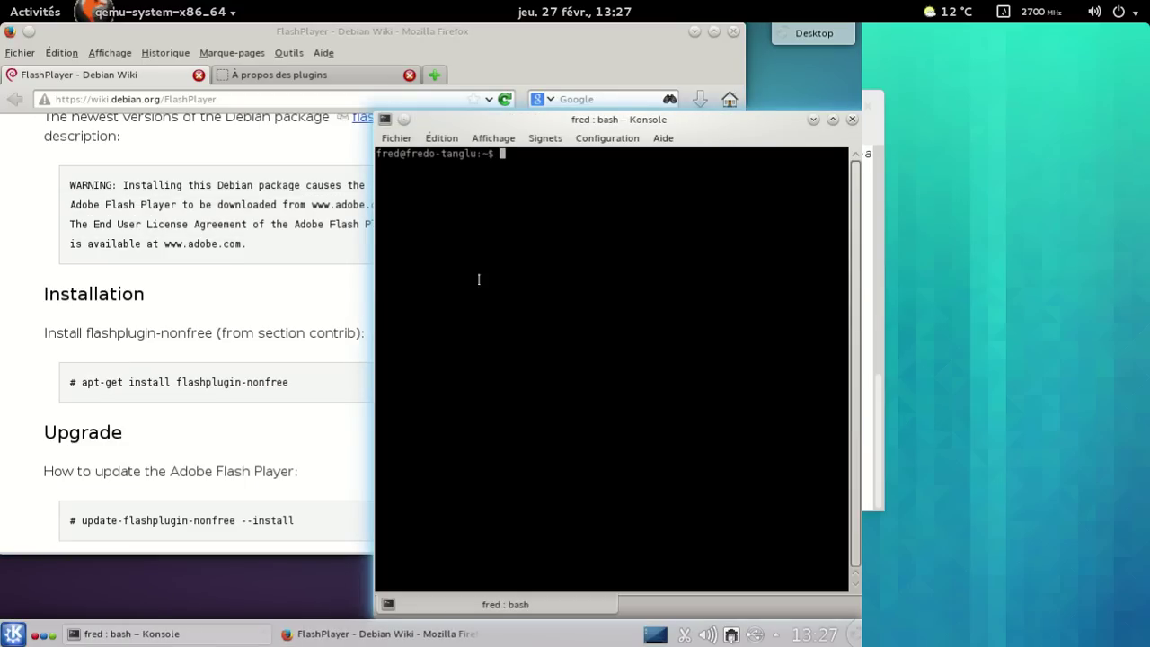
Switch the terminal session to root with su, entering the root password
text(su)
key(Return)
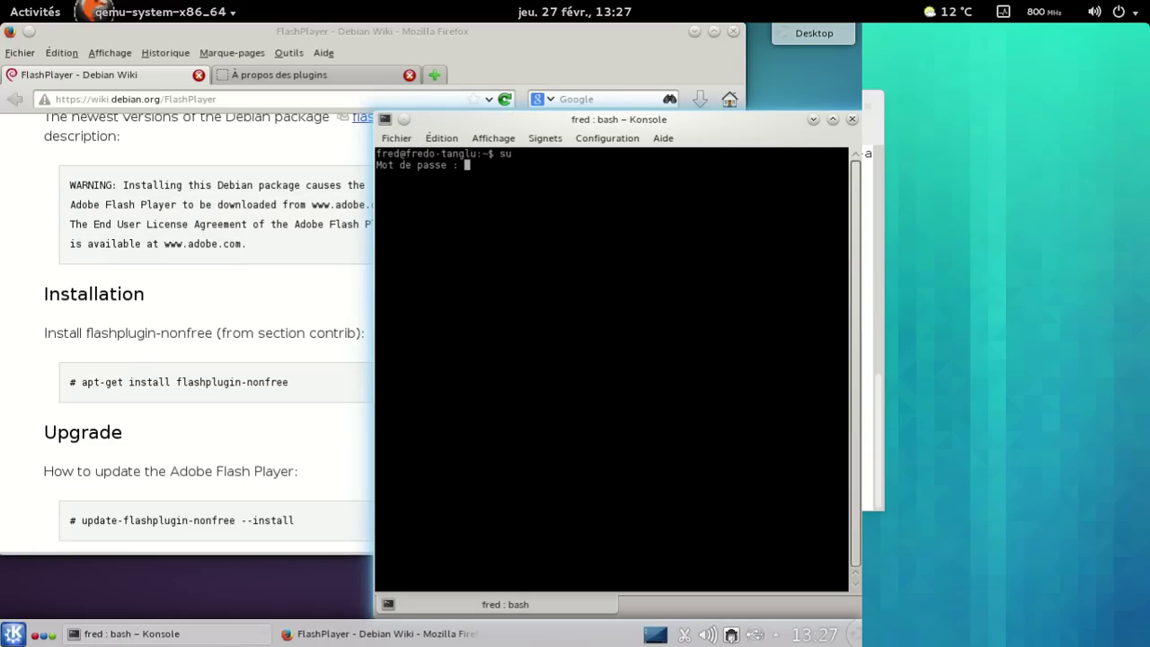
key(Return)
Run apt-get install flashplugin-nonfree, and exit the root shell and close Konsole
text(apt-get install flash)
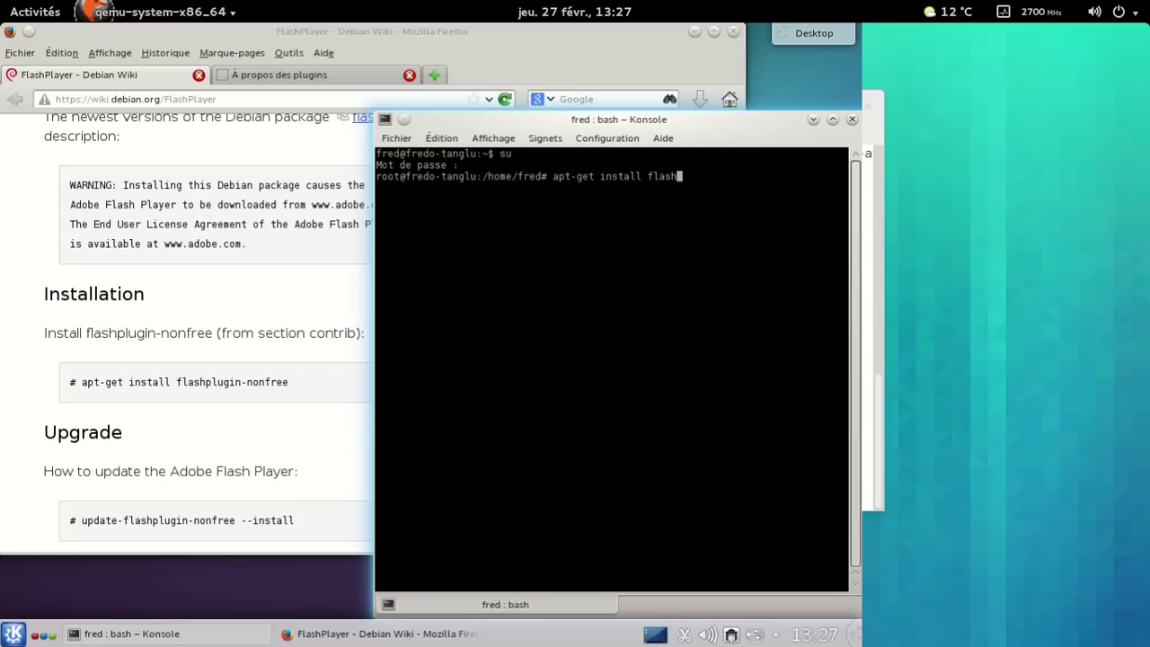
text(plugin-nonfree)
key(Return)
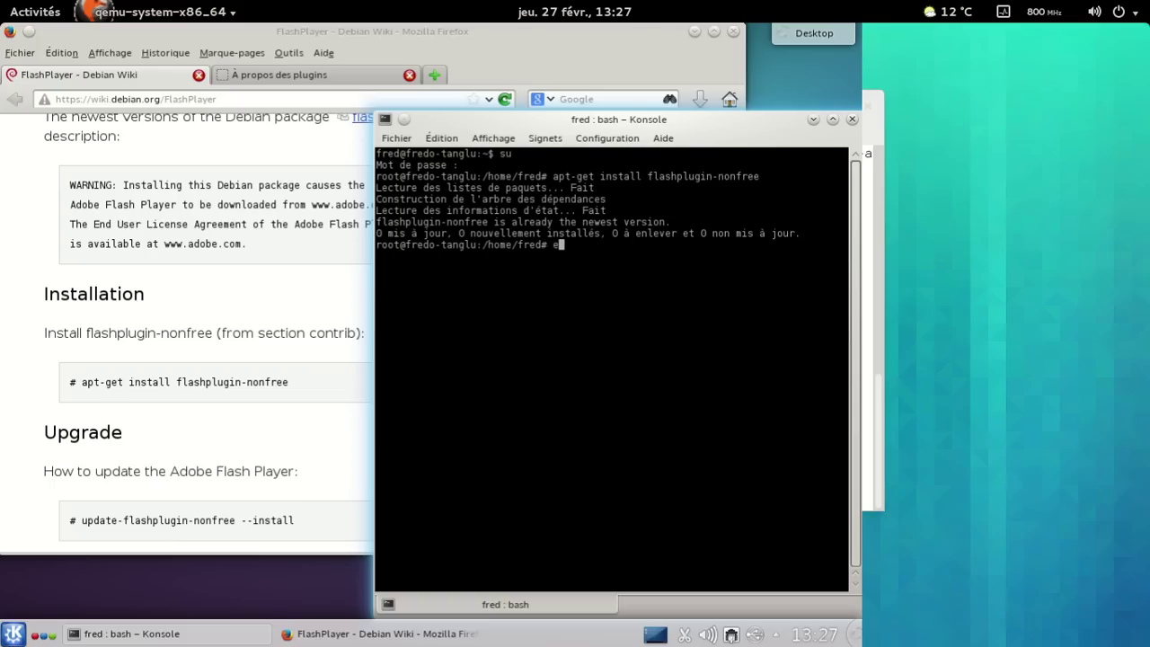
key(Return)
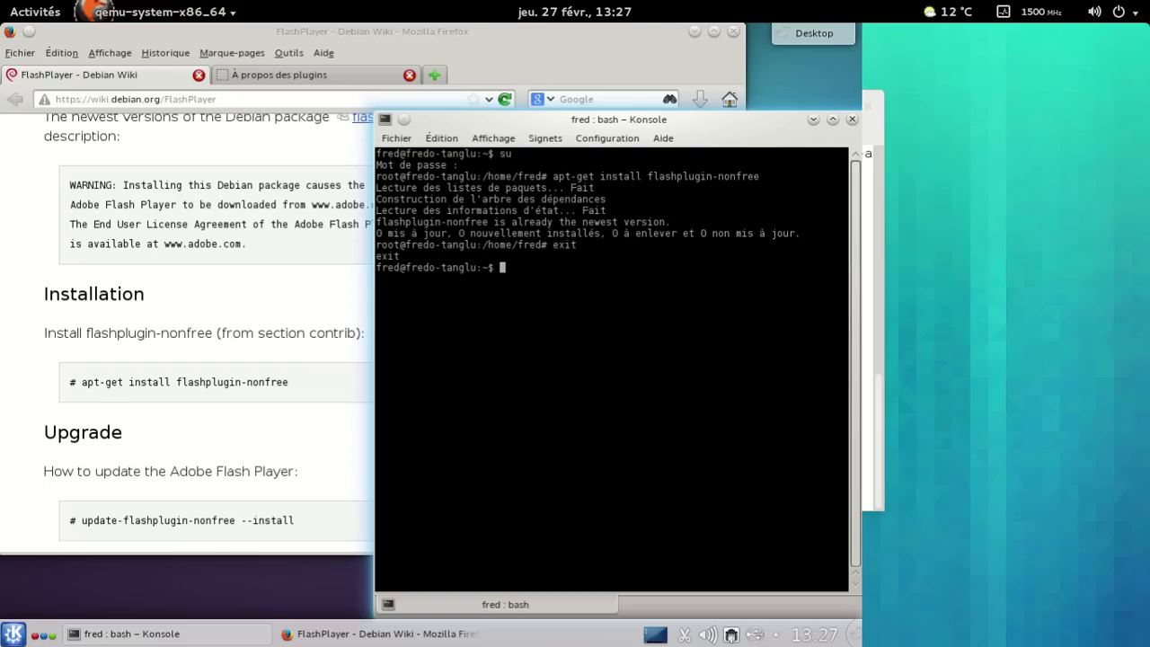
click(852, 119)
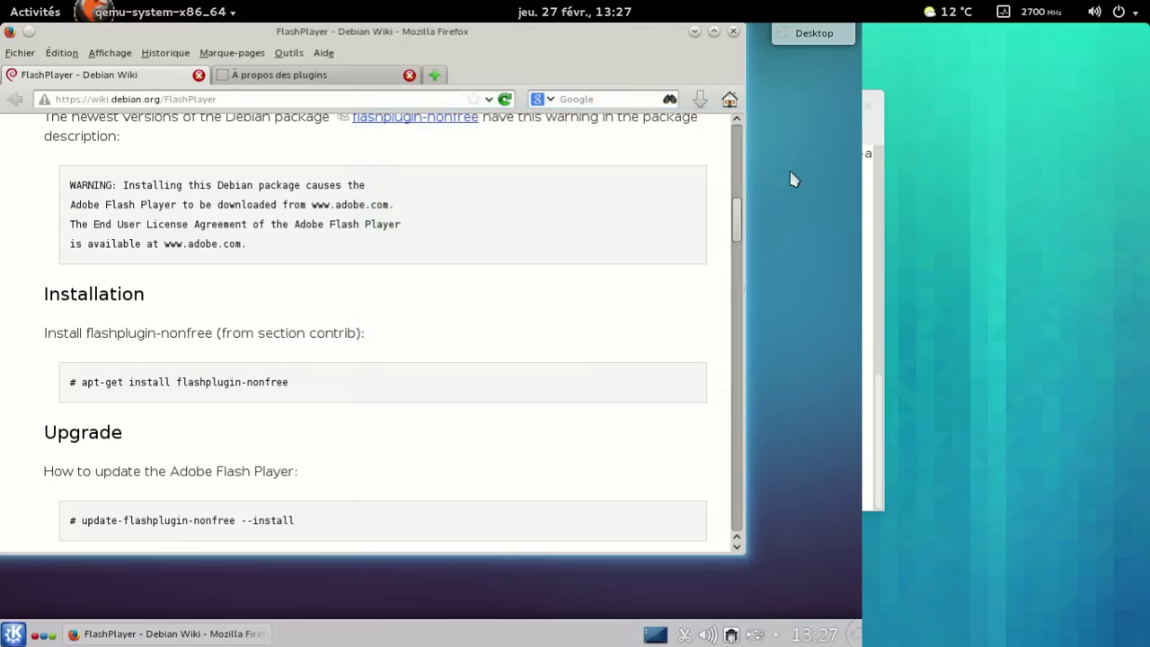
Read the wiki's Flash upgrade and supported browsers sections and go back to the about:plugins tab
scroll(620, 377, down, 3)
scroll(623, 376, down, 2)
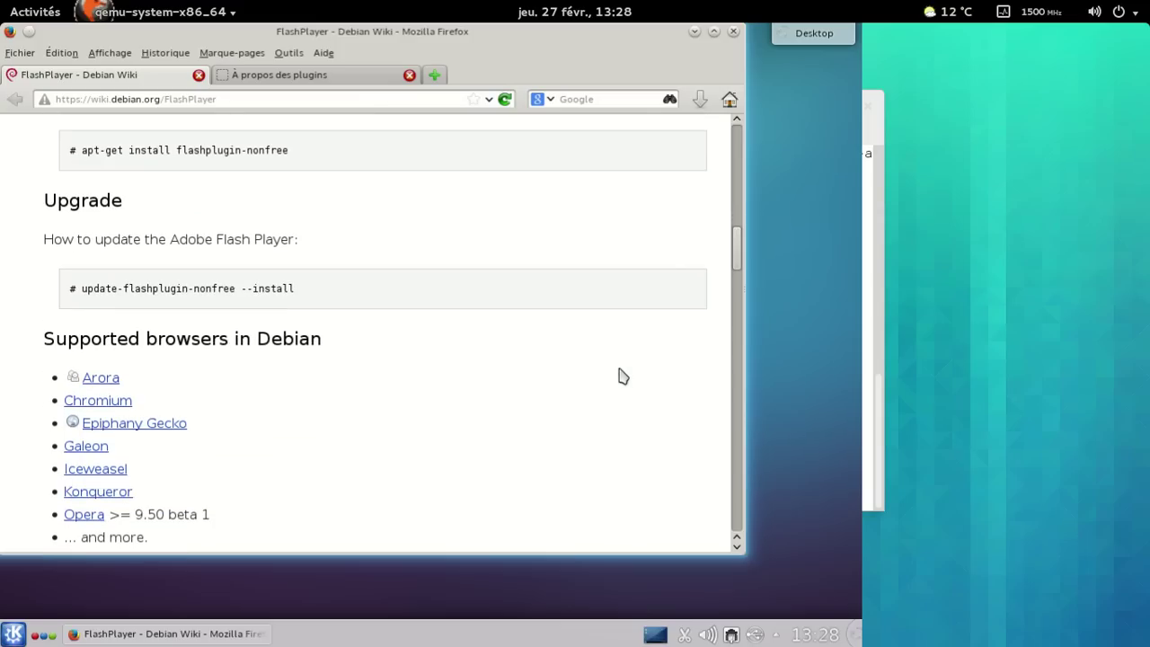
scroll(623, 376, down, 2)
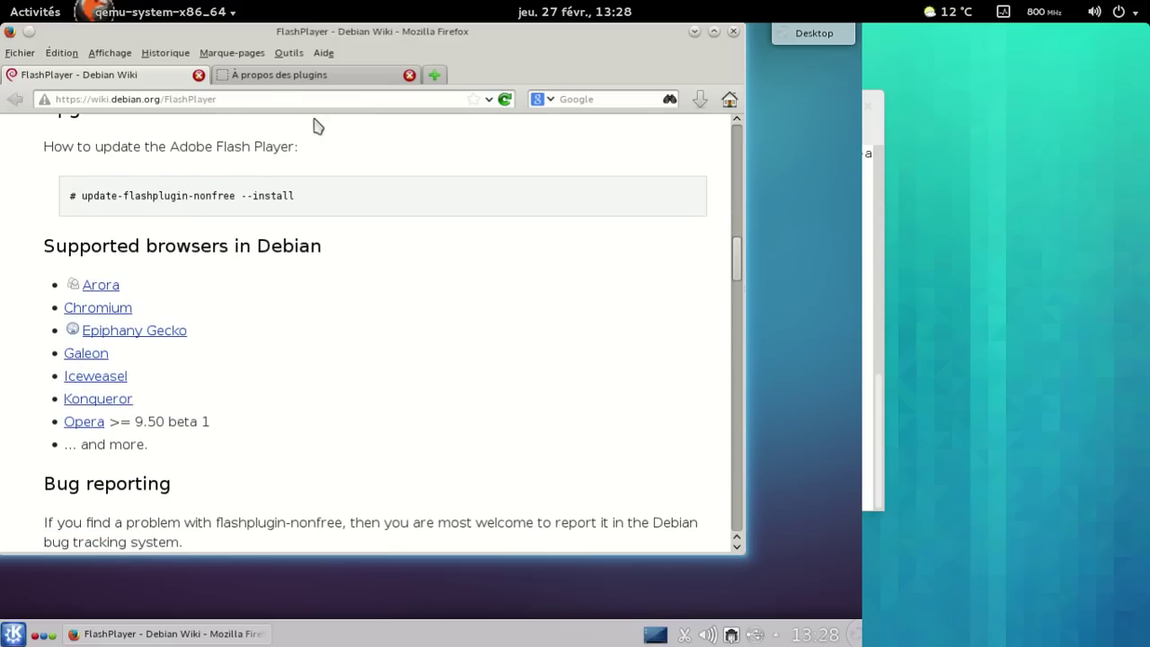
click(260, 81)
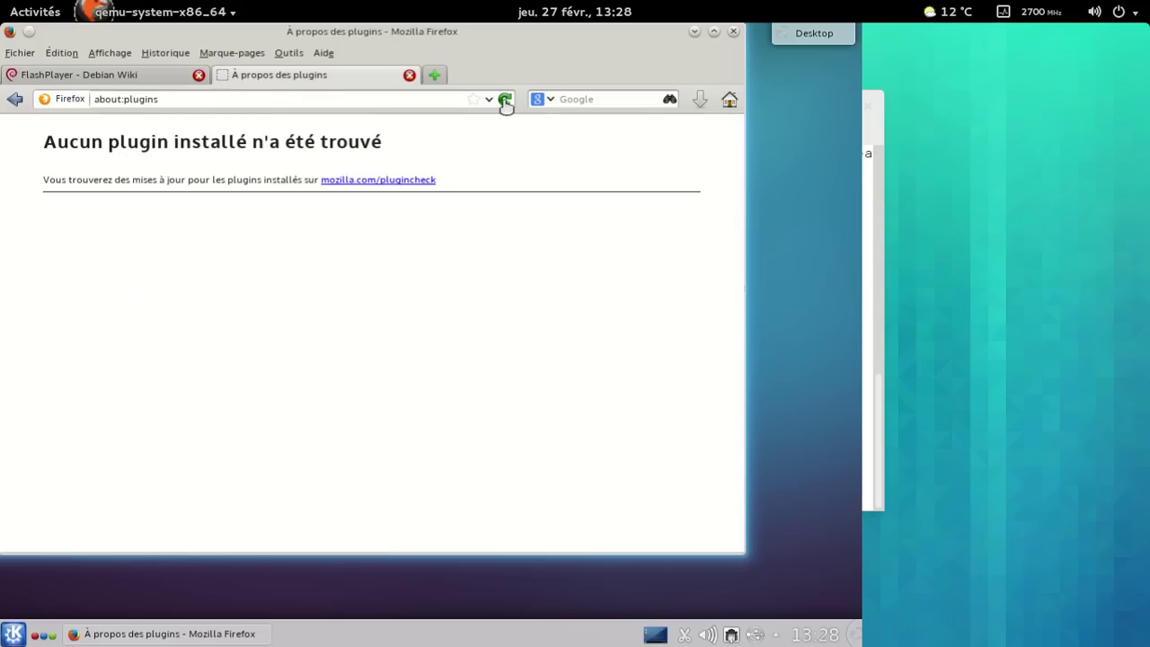
Follow the mozilla.com/plugincheck link and examine the plugin status and common questions on the page
click(393, 182)
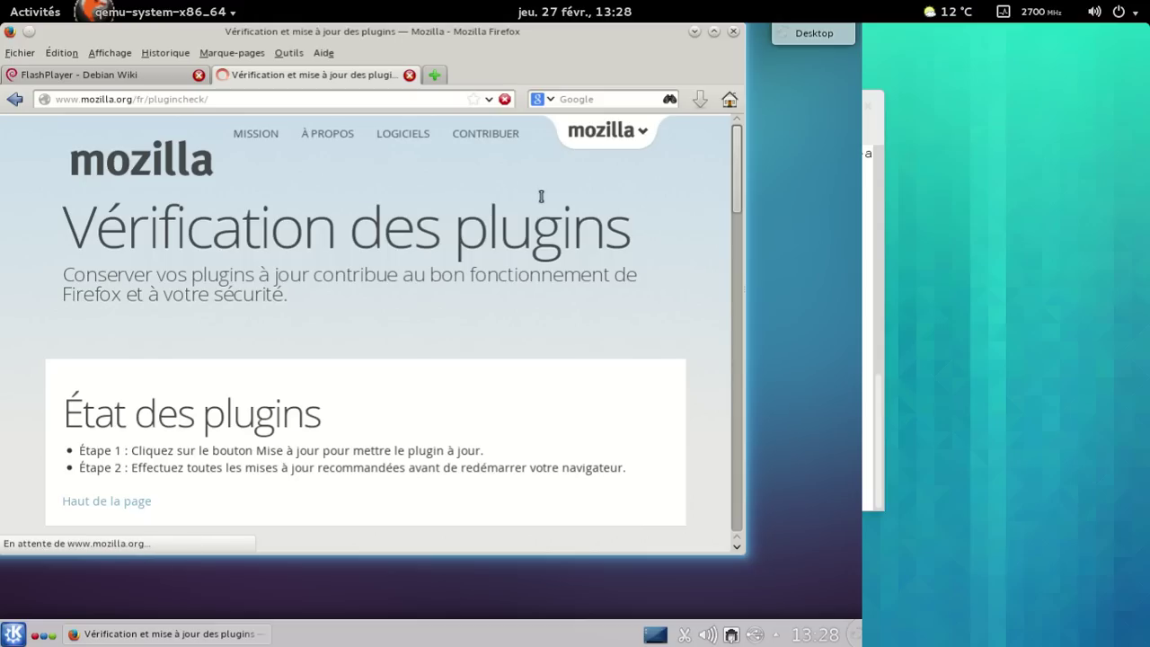
scroll(544, 198, down, 2)
scroll(547, 205, down, 1)
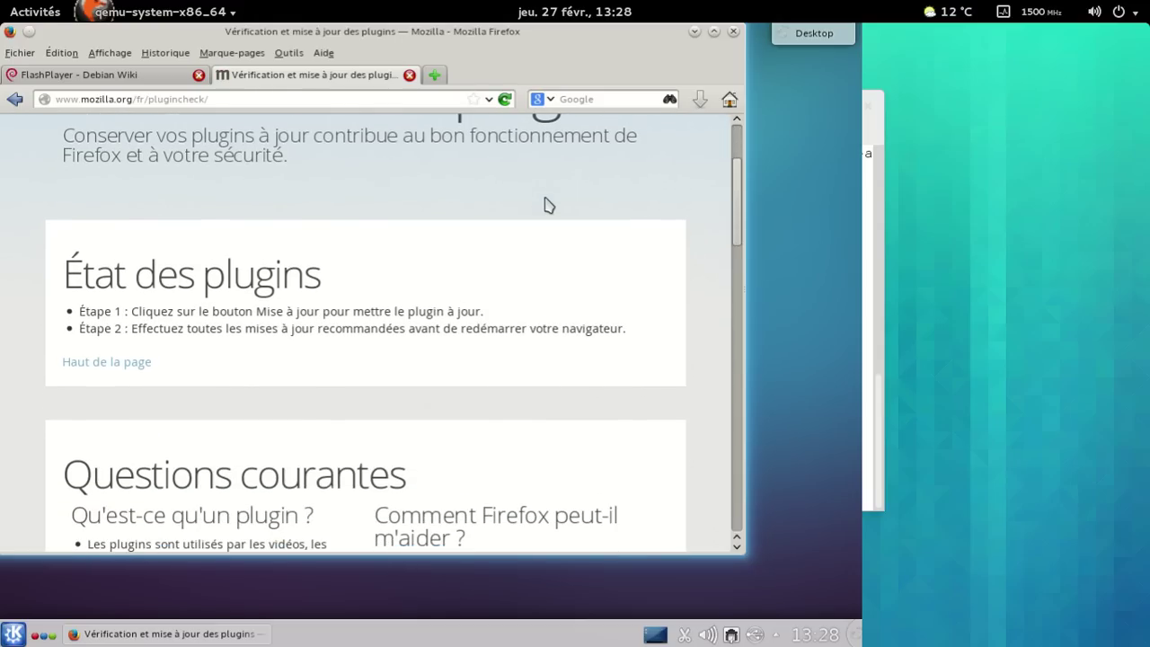
scroll(547, 202, down, 10)
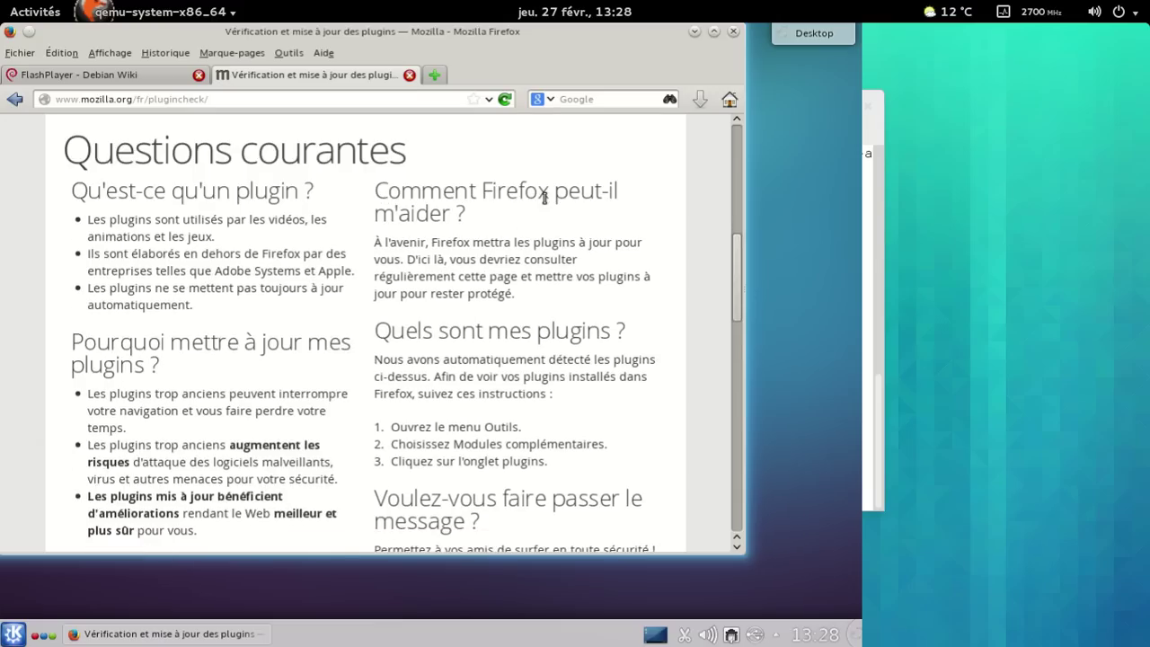
scroll(544, 197, down, 5)
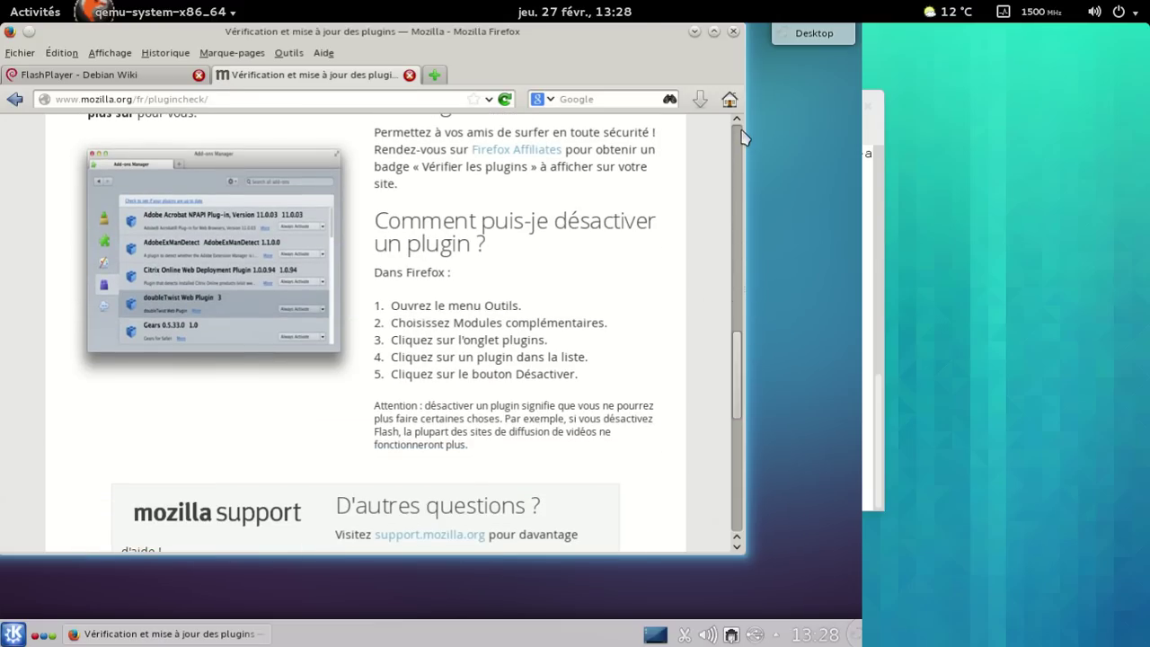
scroll(741, 135, up, 15)
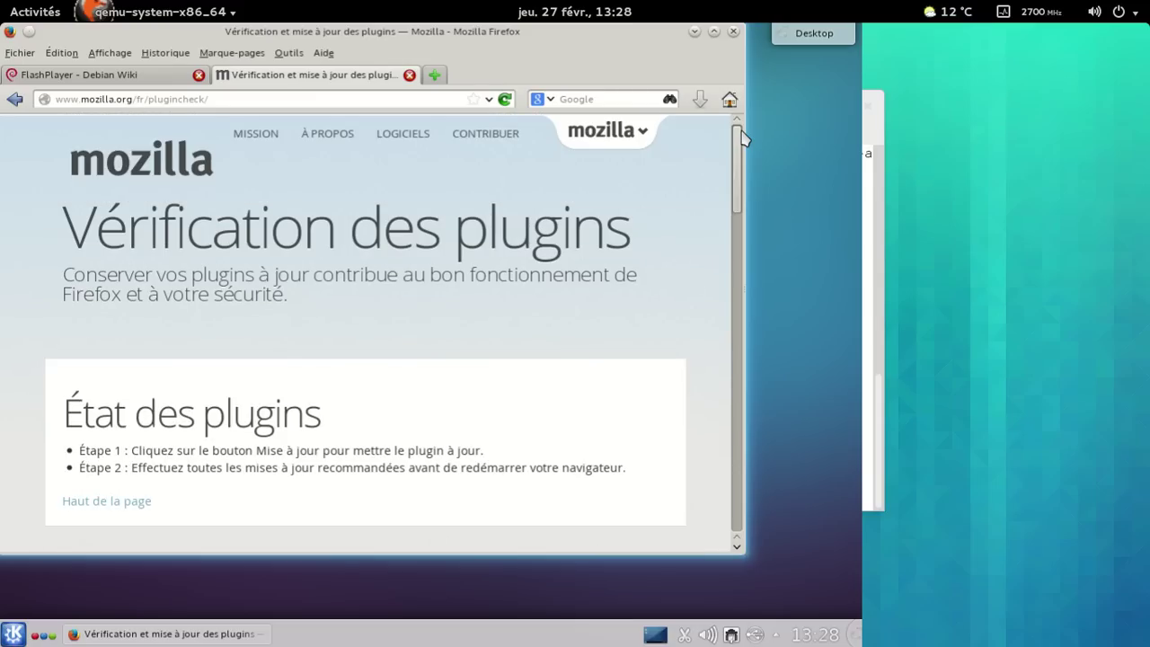
Open Firefox's add-ons manager and examine its Extensions and Plugins categories for the Flash plugin
click(329, 56)
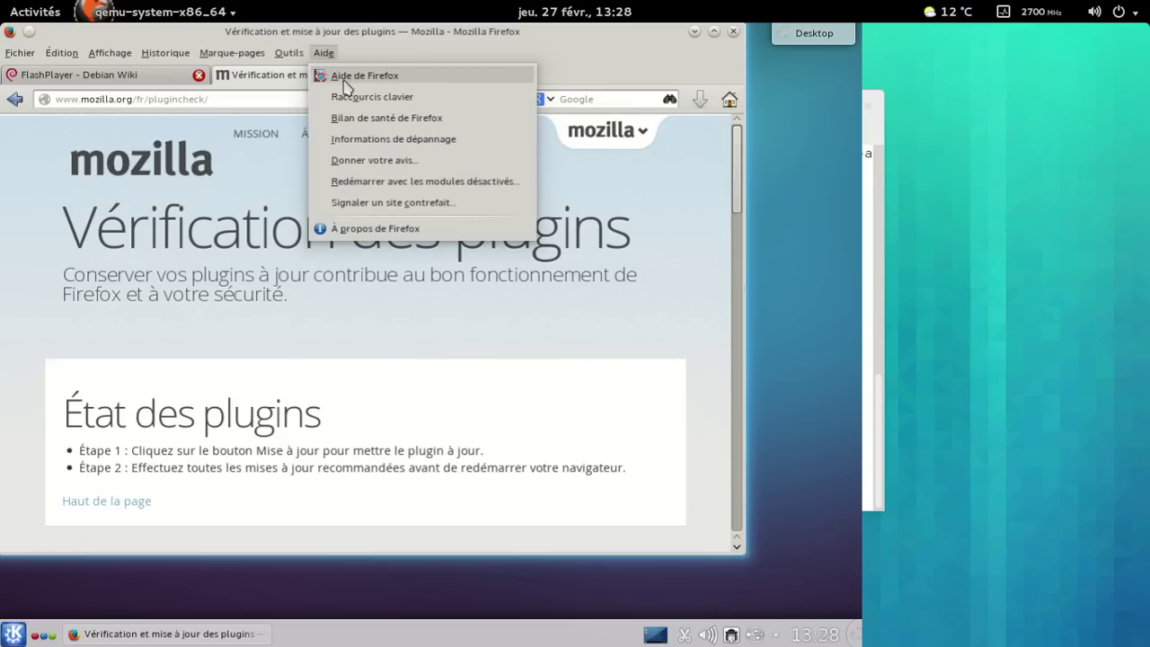
mouse_move(290, 54)
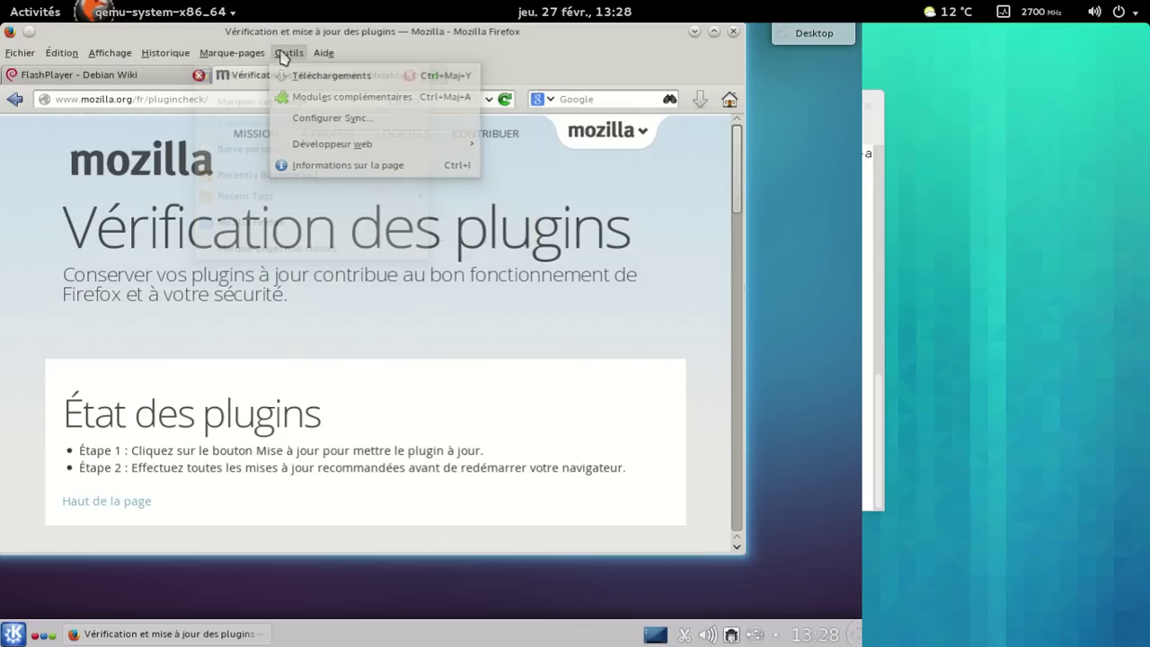
click(315, 97)
click(127, 241)
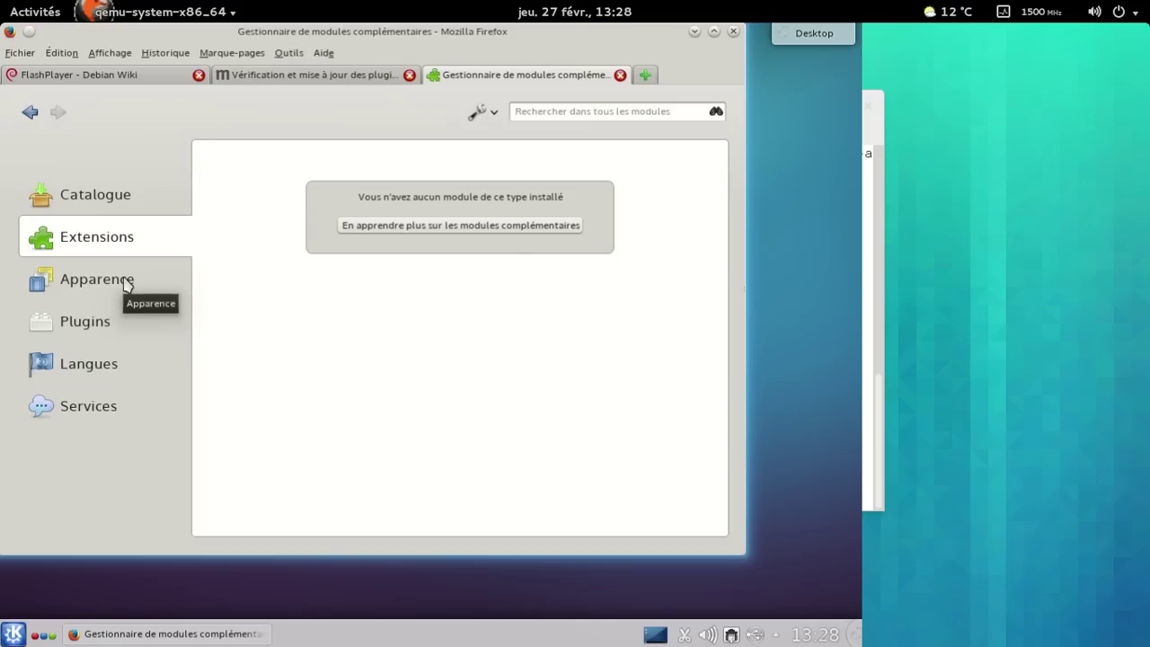
click(125, 316)
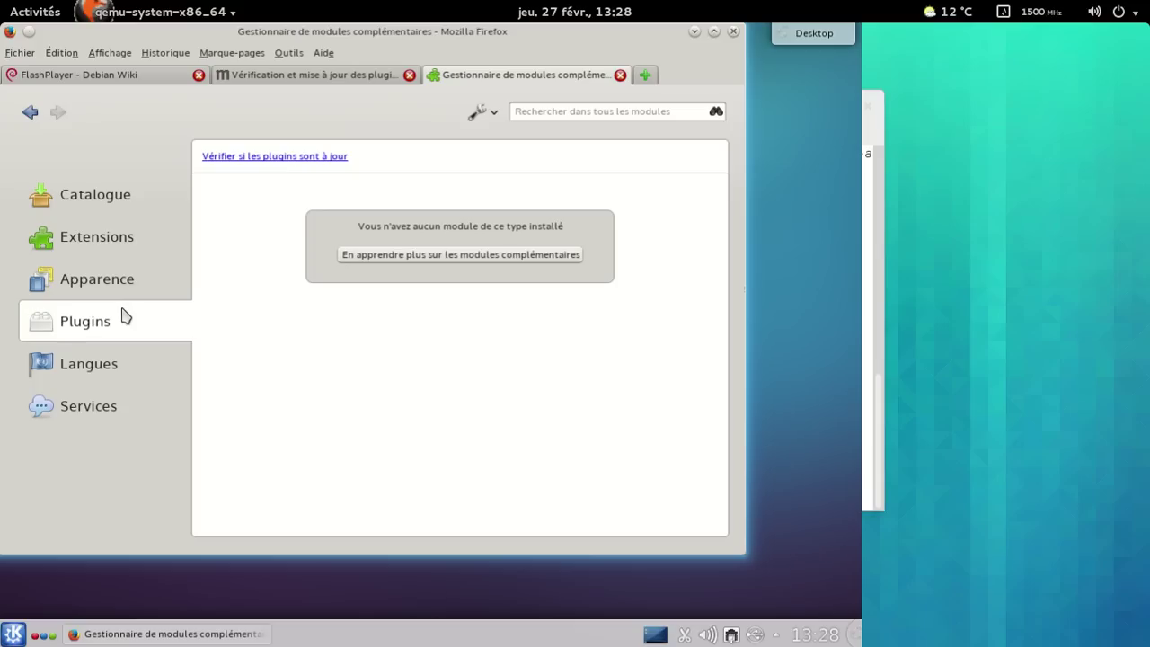
Close the add-ons manager and plugin check tabs, and close the Firefox window
click(621, 74)
click(410, 76)
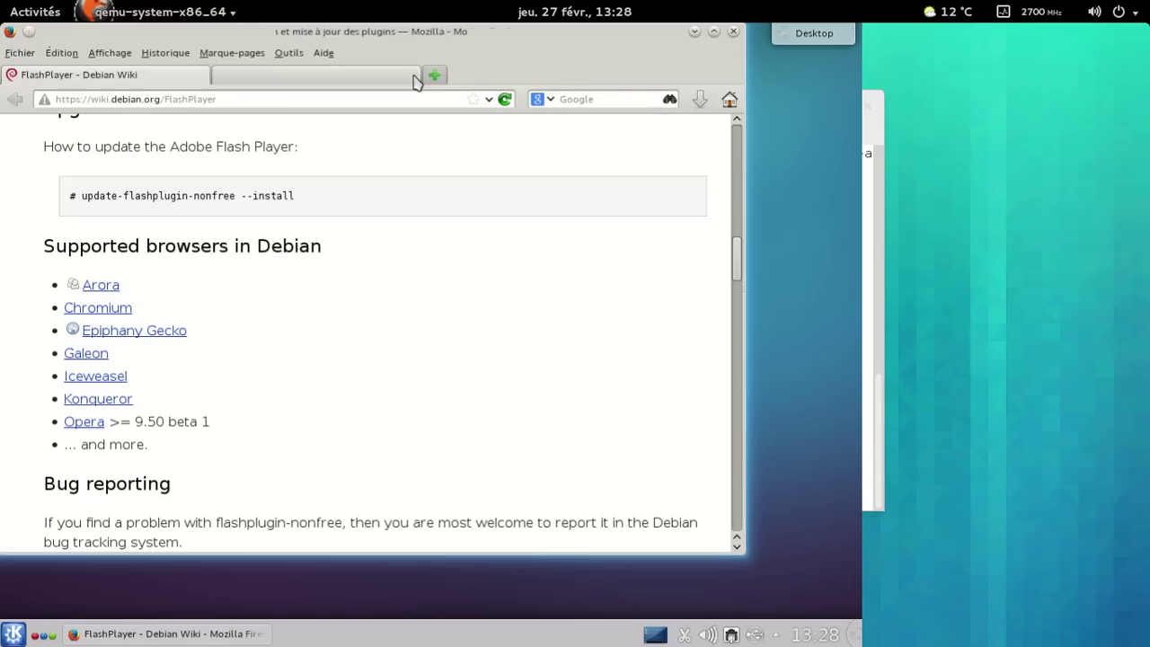
click(734, 32)
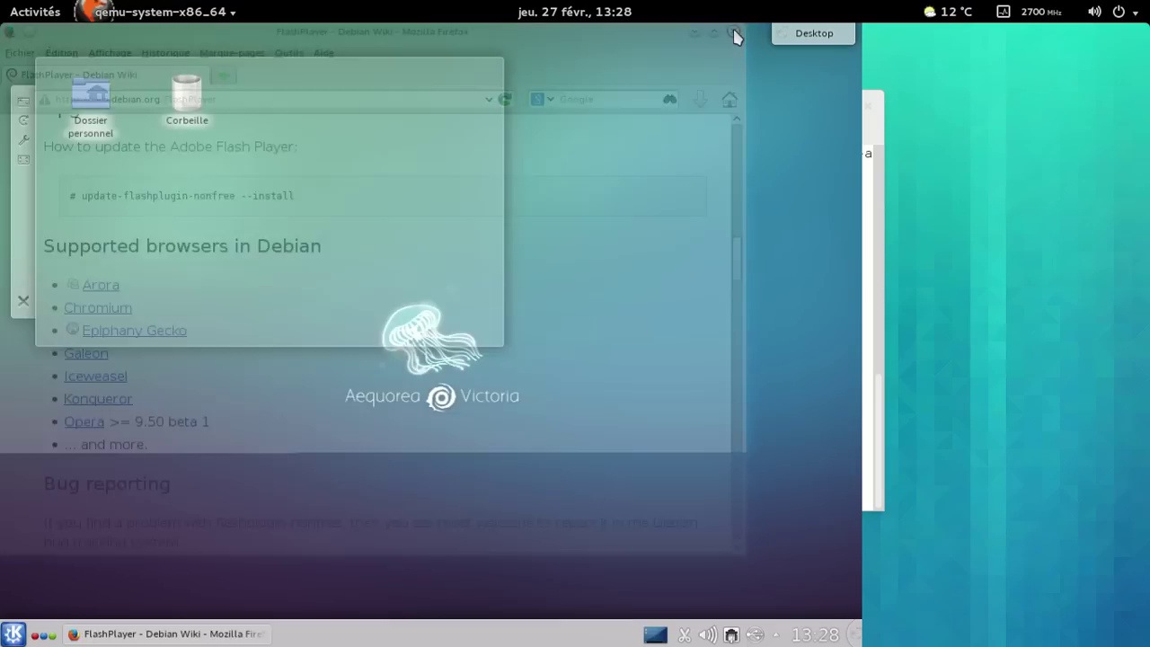
Quit the Tanglu KDE session in the virtual machine and confirm the exit
click(16, 634)
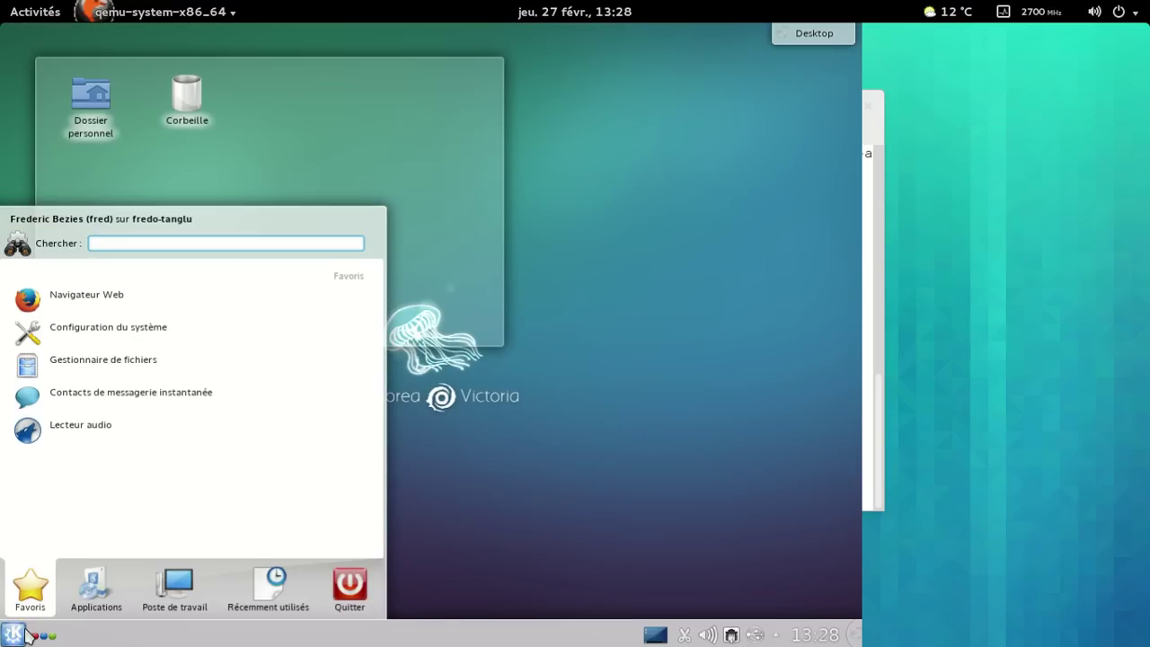
click(346, 586)
click(189, 542)
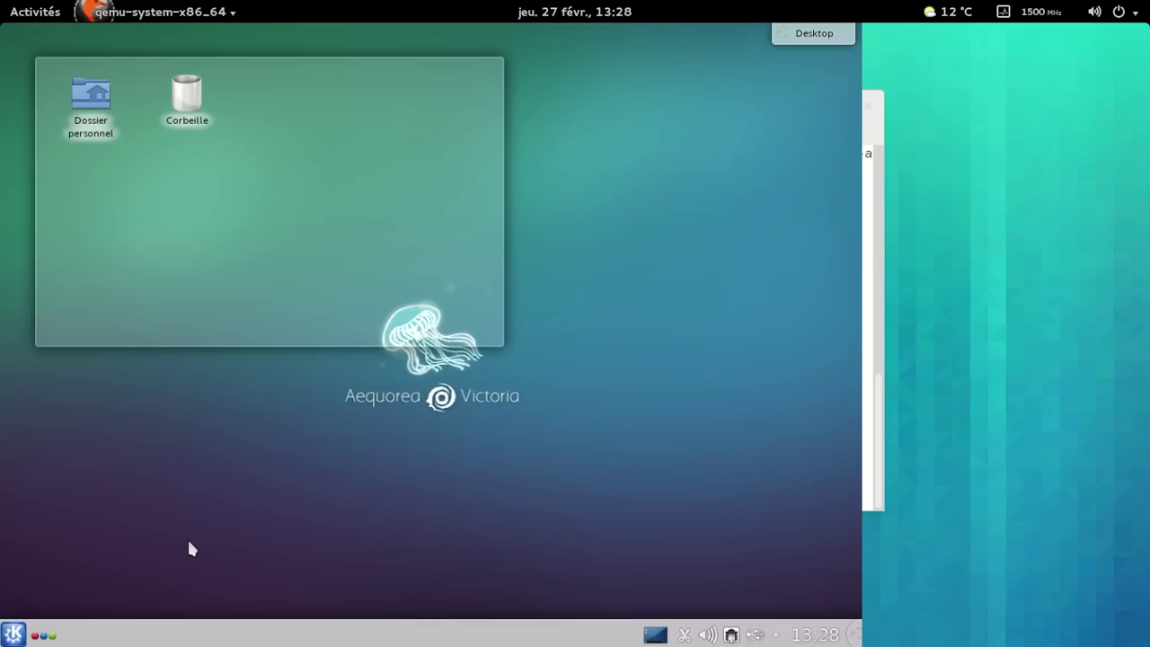
click(455, 332)
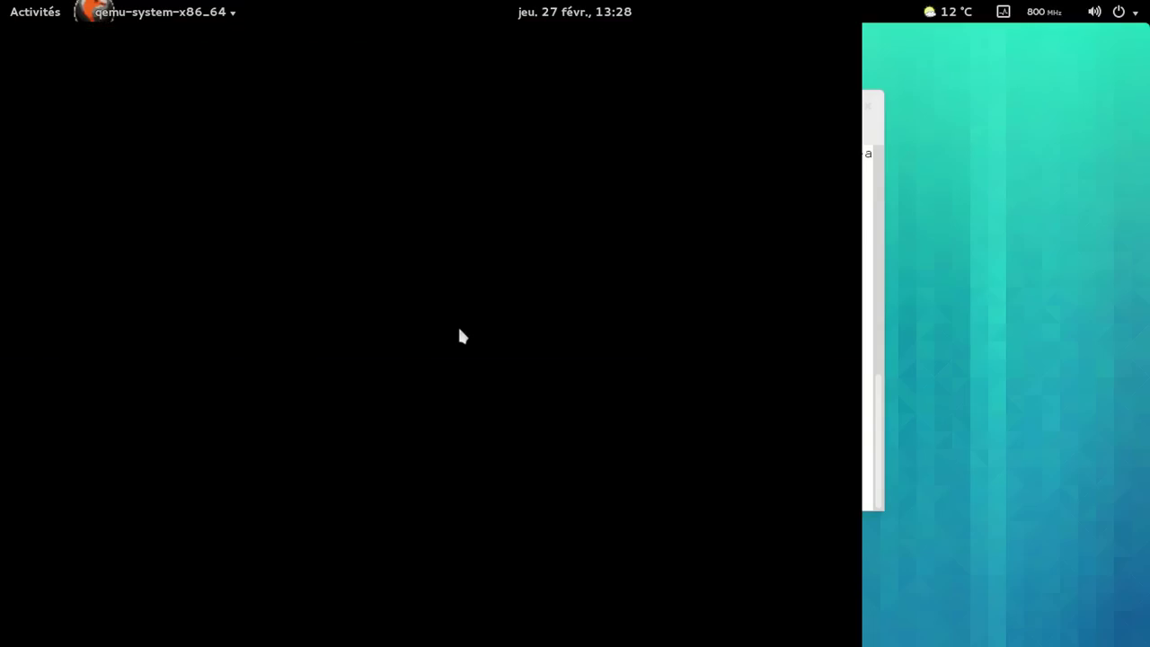